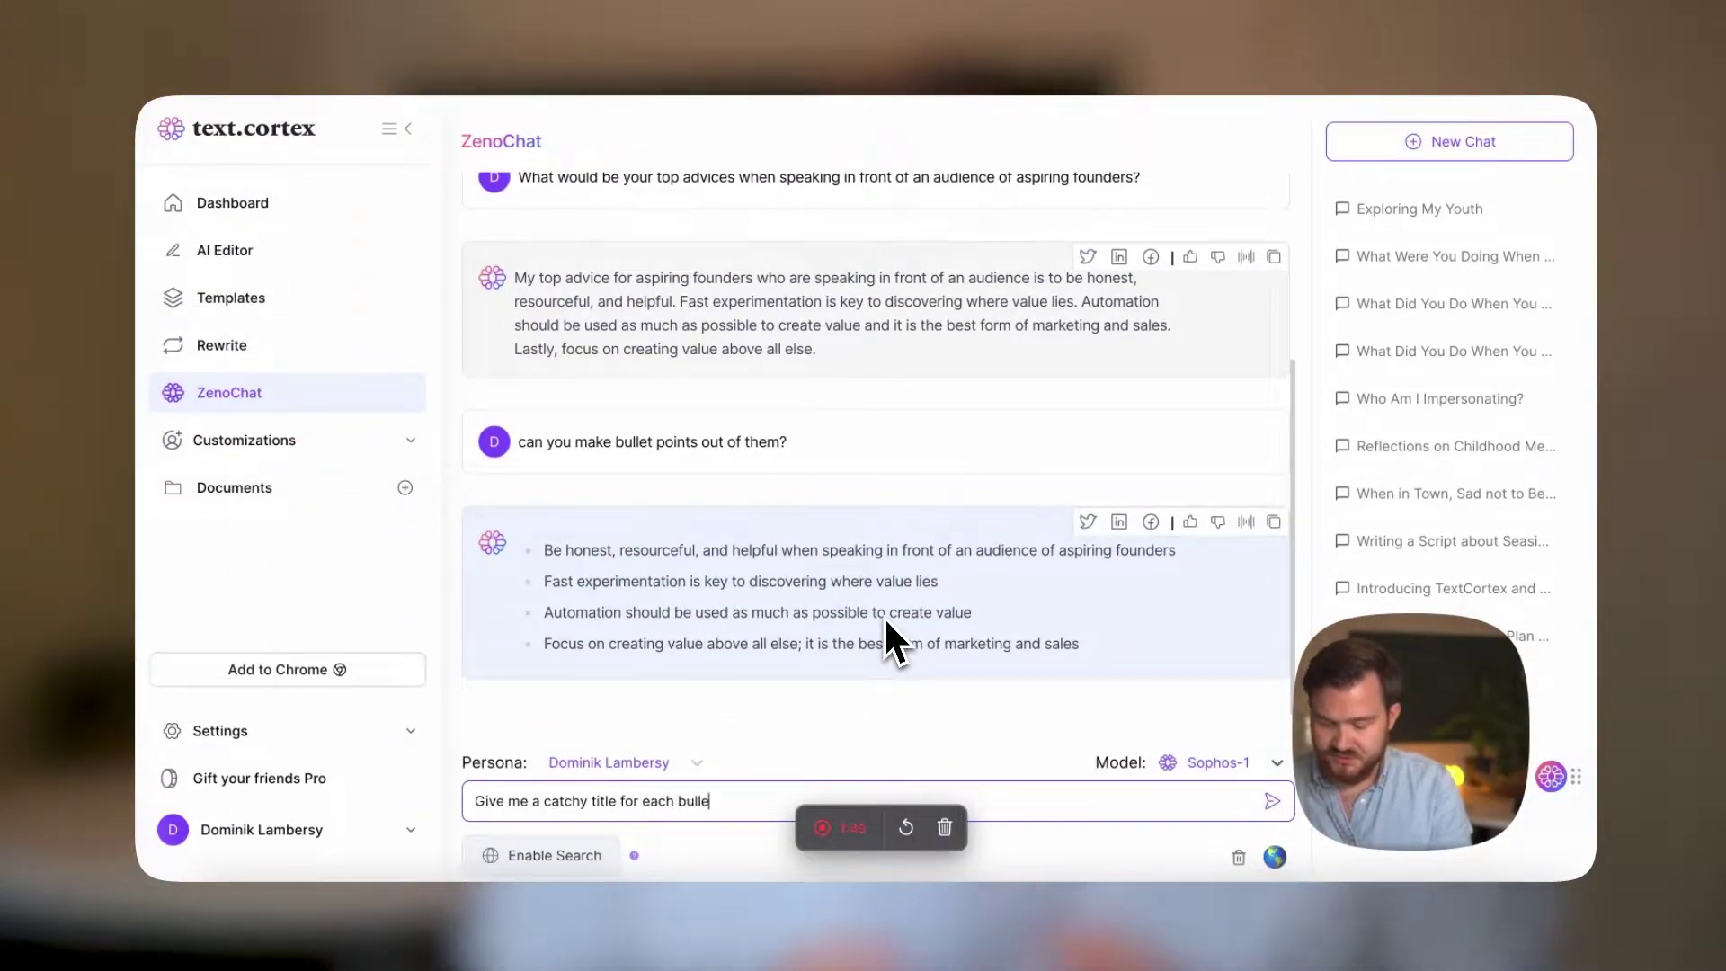
Send the request for a catchy title with an expansion below each founder-advice point.
text(hem below)
key(Return)
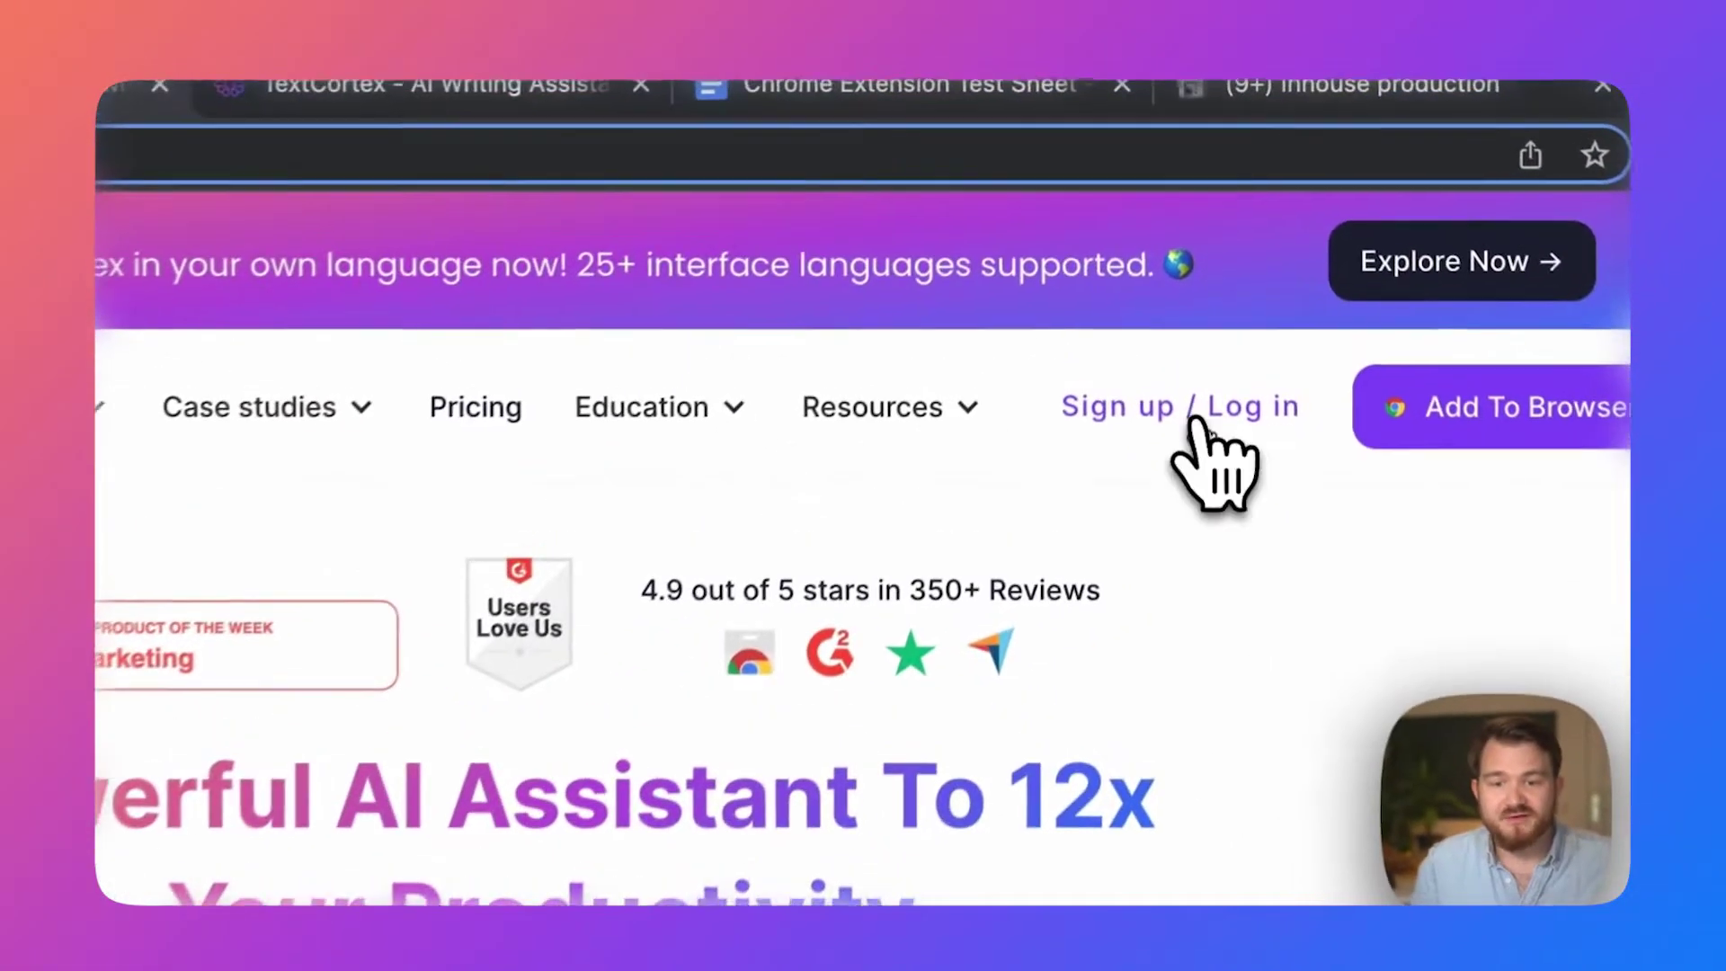
Log in to the TextCortex web app, check the persona list, and expand Customizations.
click(1197, 199)
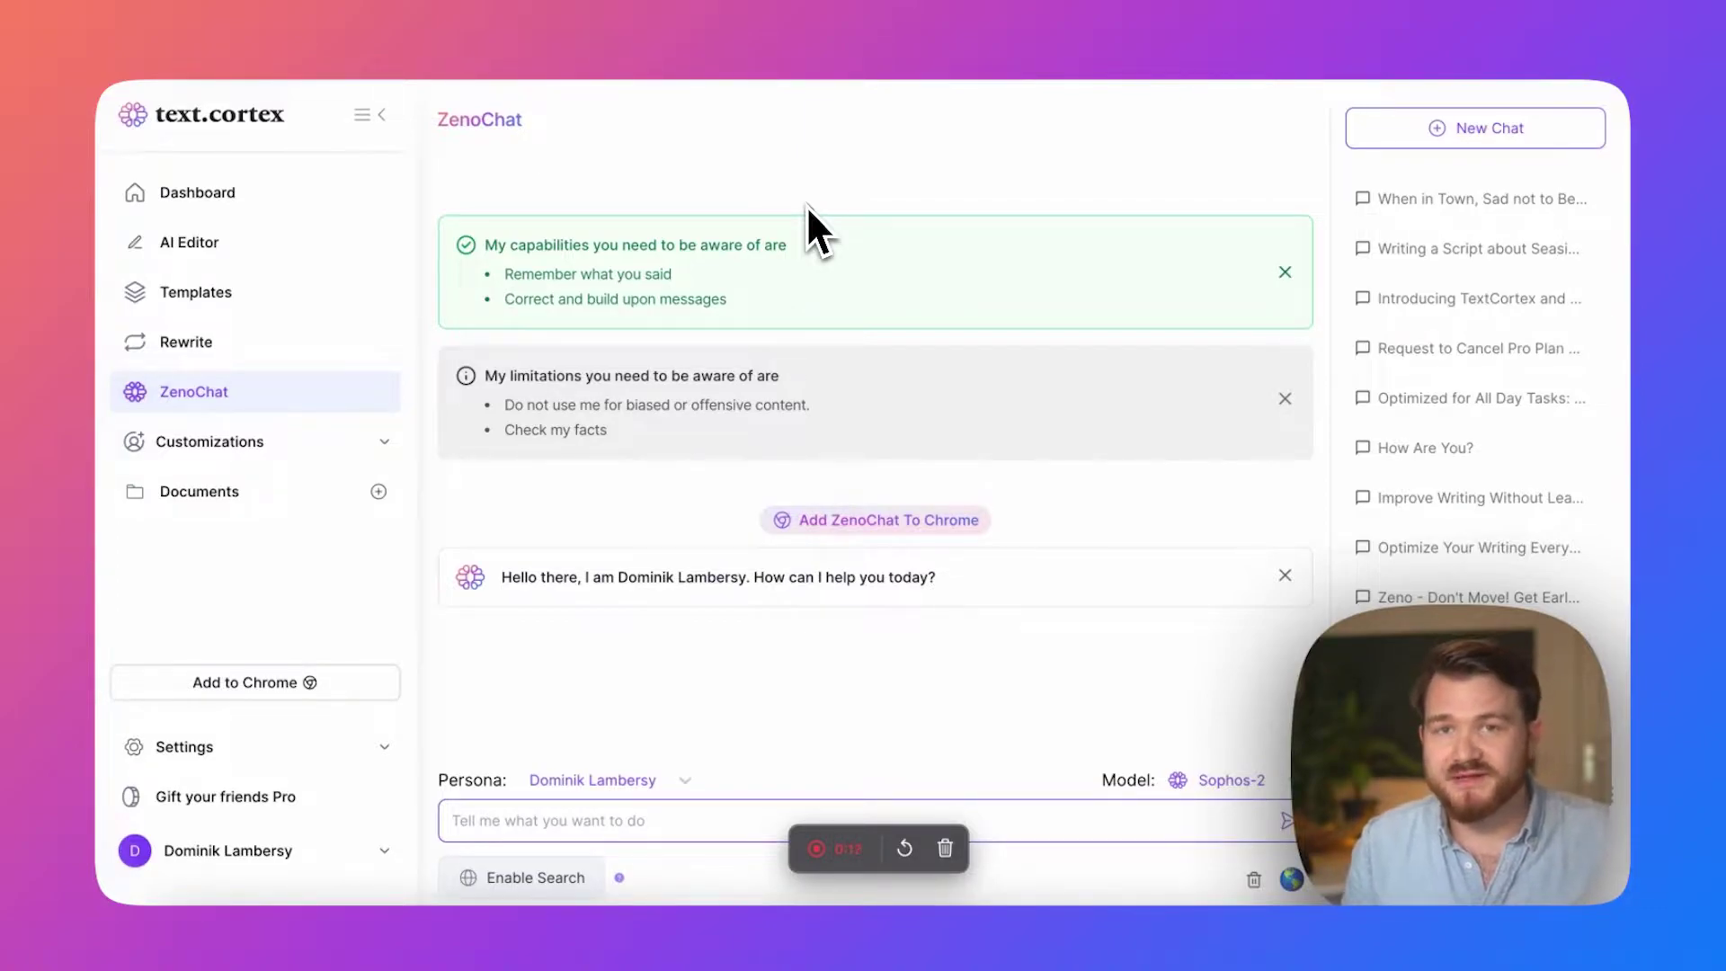
click(620, 781)
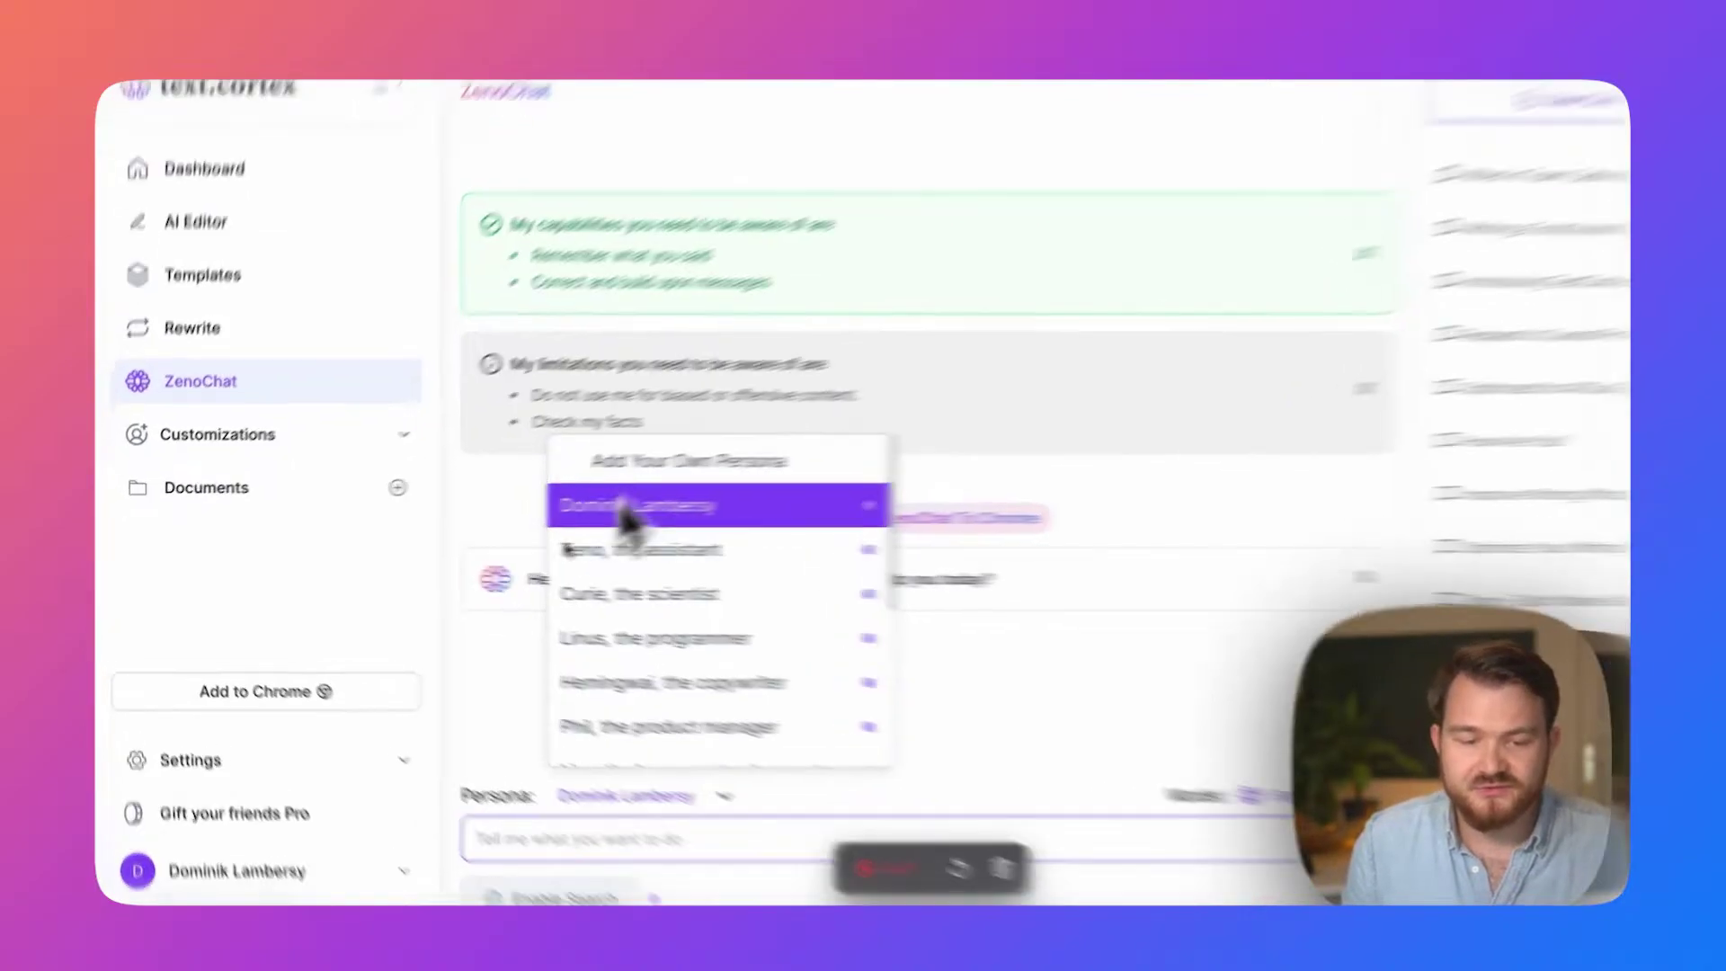
click(625, 506)
click(288, 437)
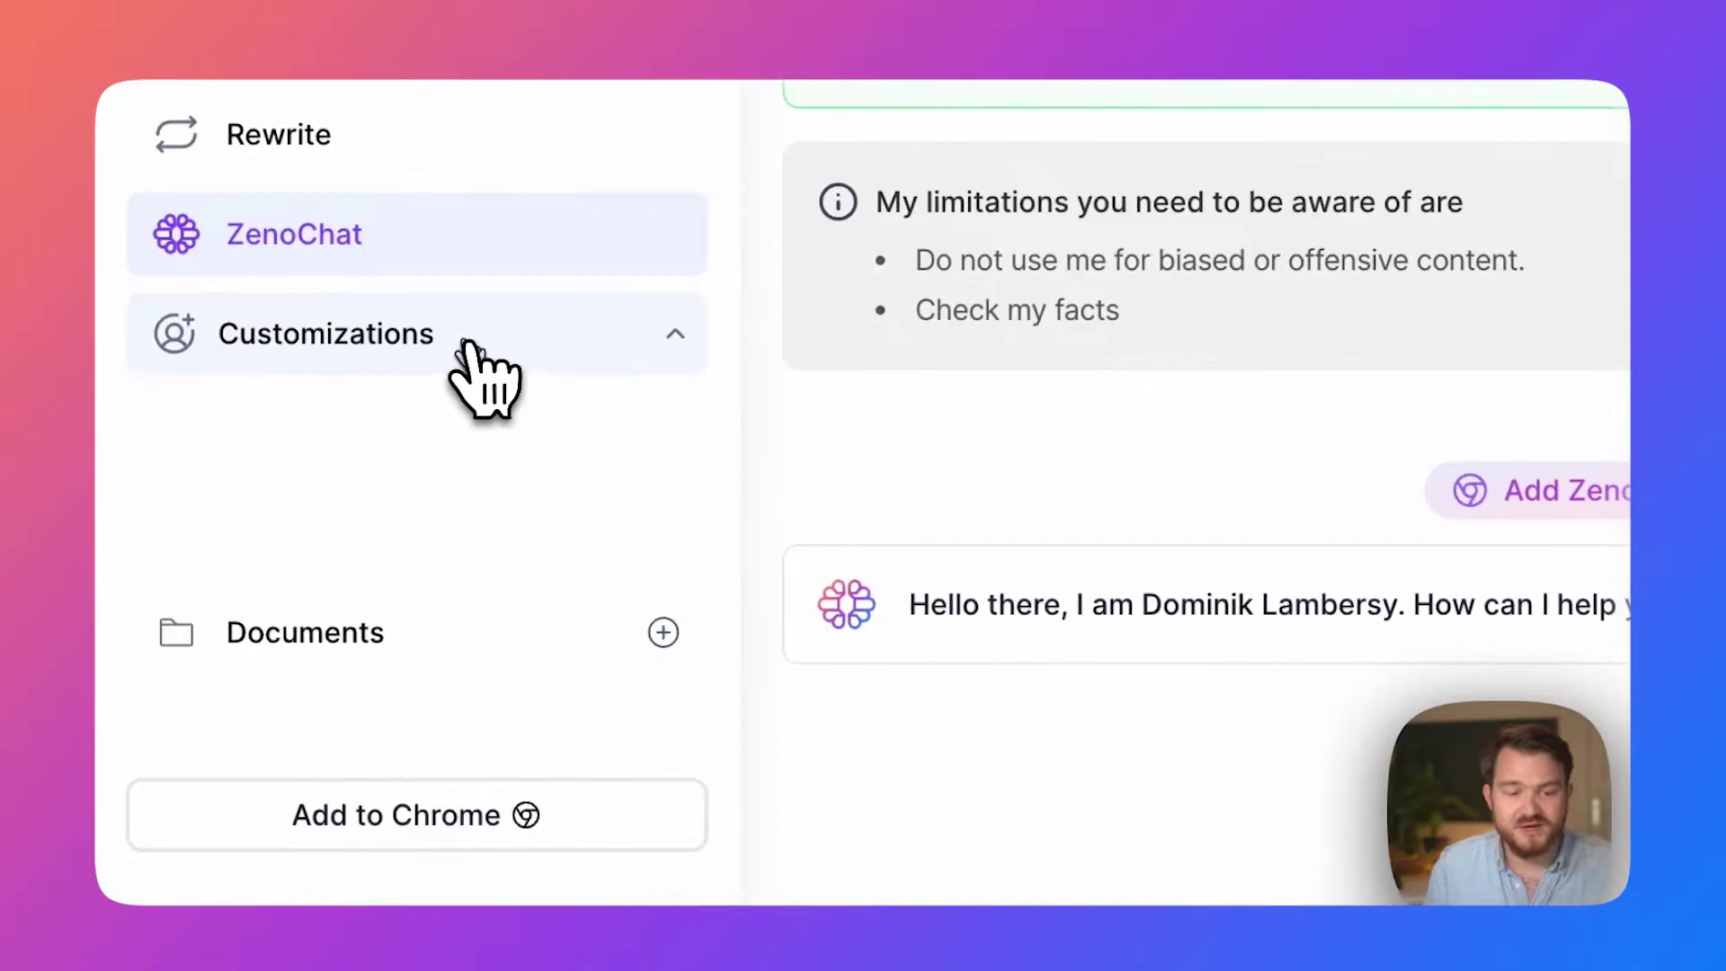
Go to Individual Personas and open the saved custom persona's settings.
click(449, 436)
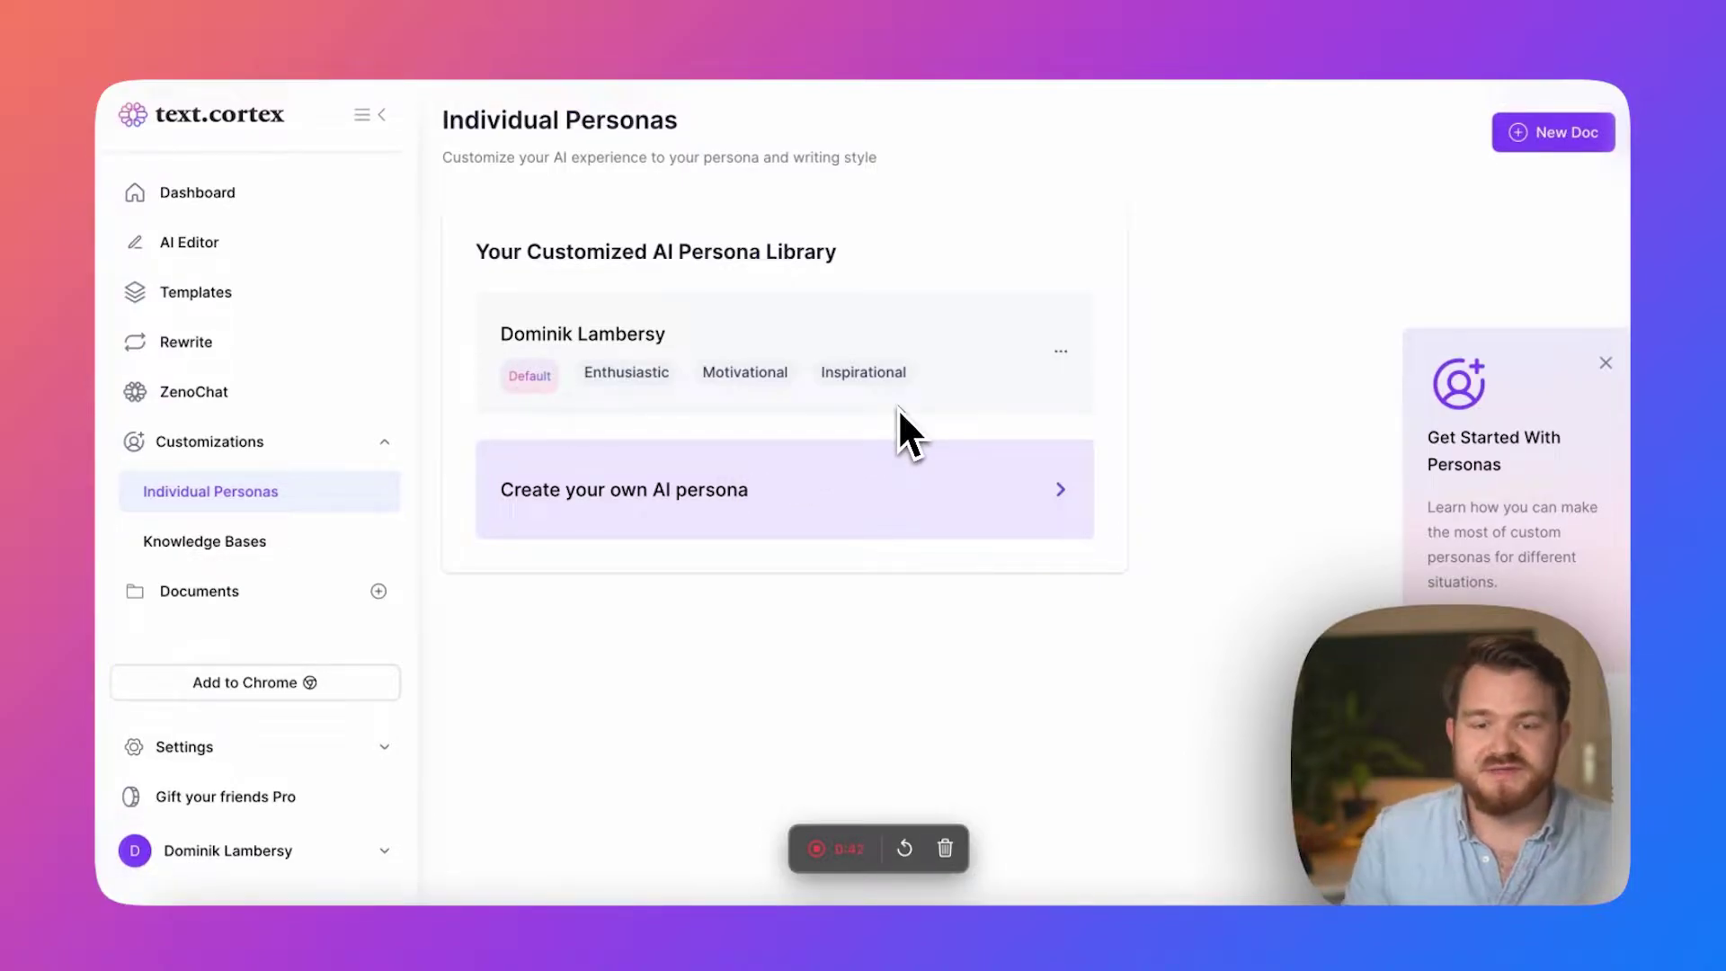
click(953, 353)
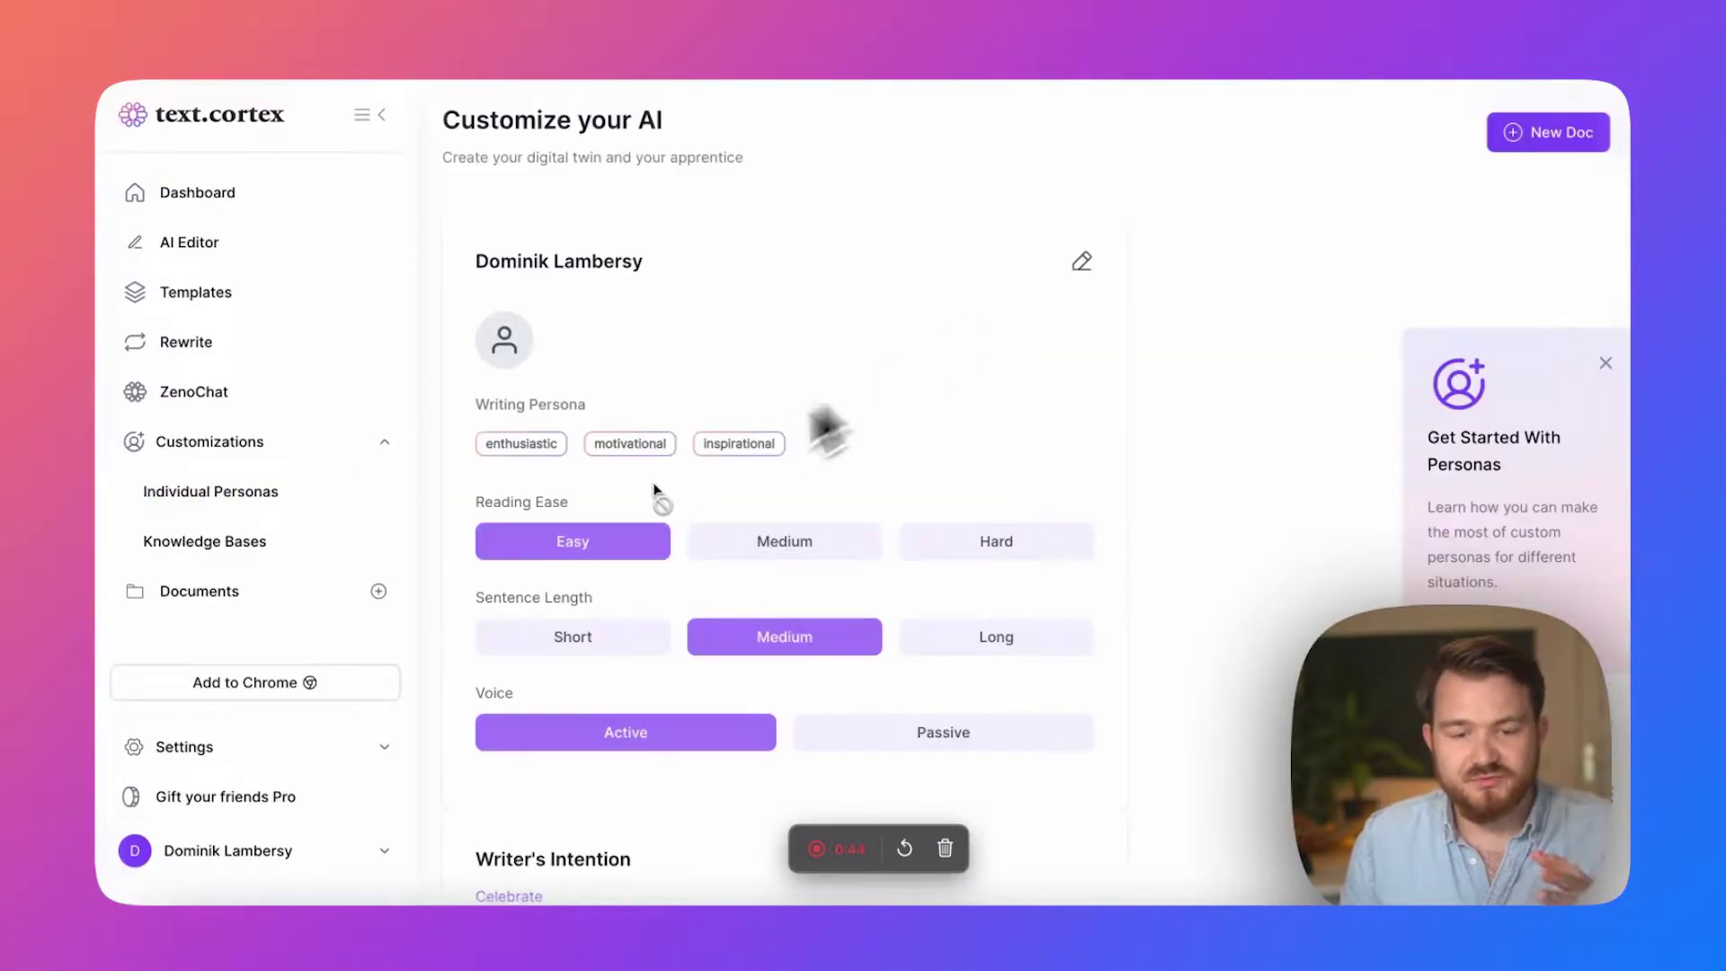
Edit the custom persona and read its Persona Background bio through to the value statements.
click(1083, 262)
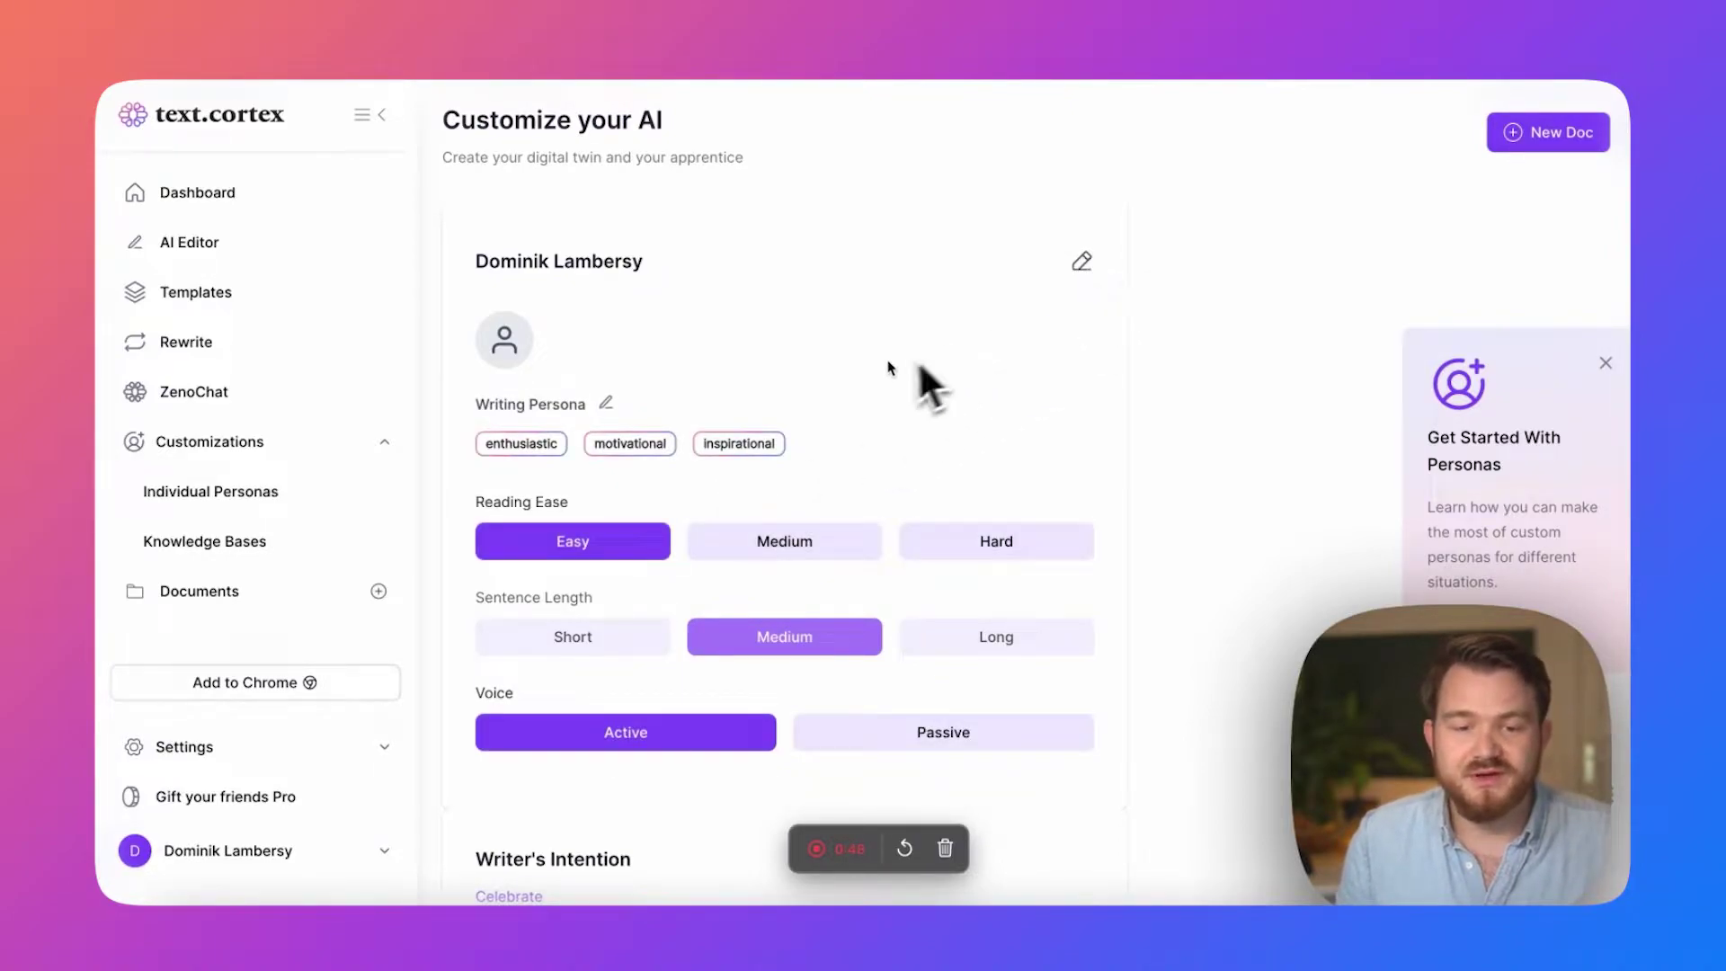
scroll(990, 432, down, 10)
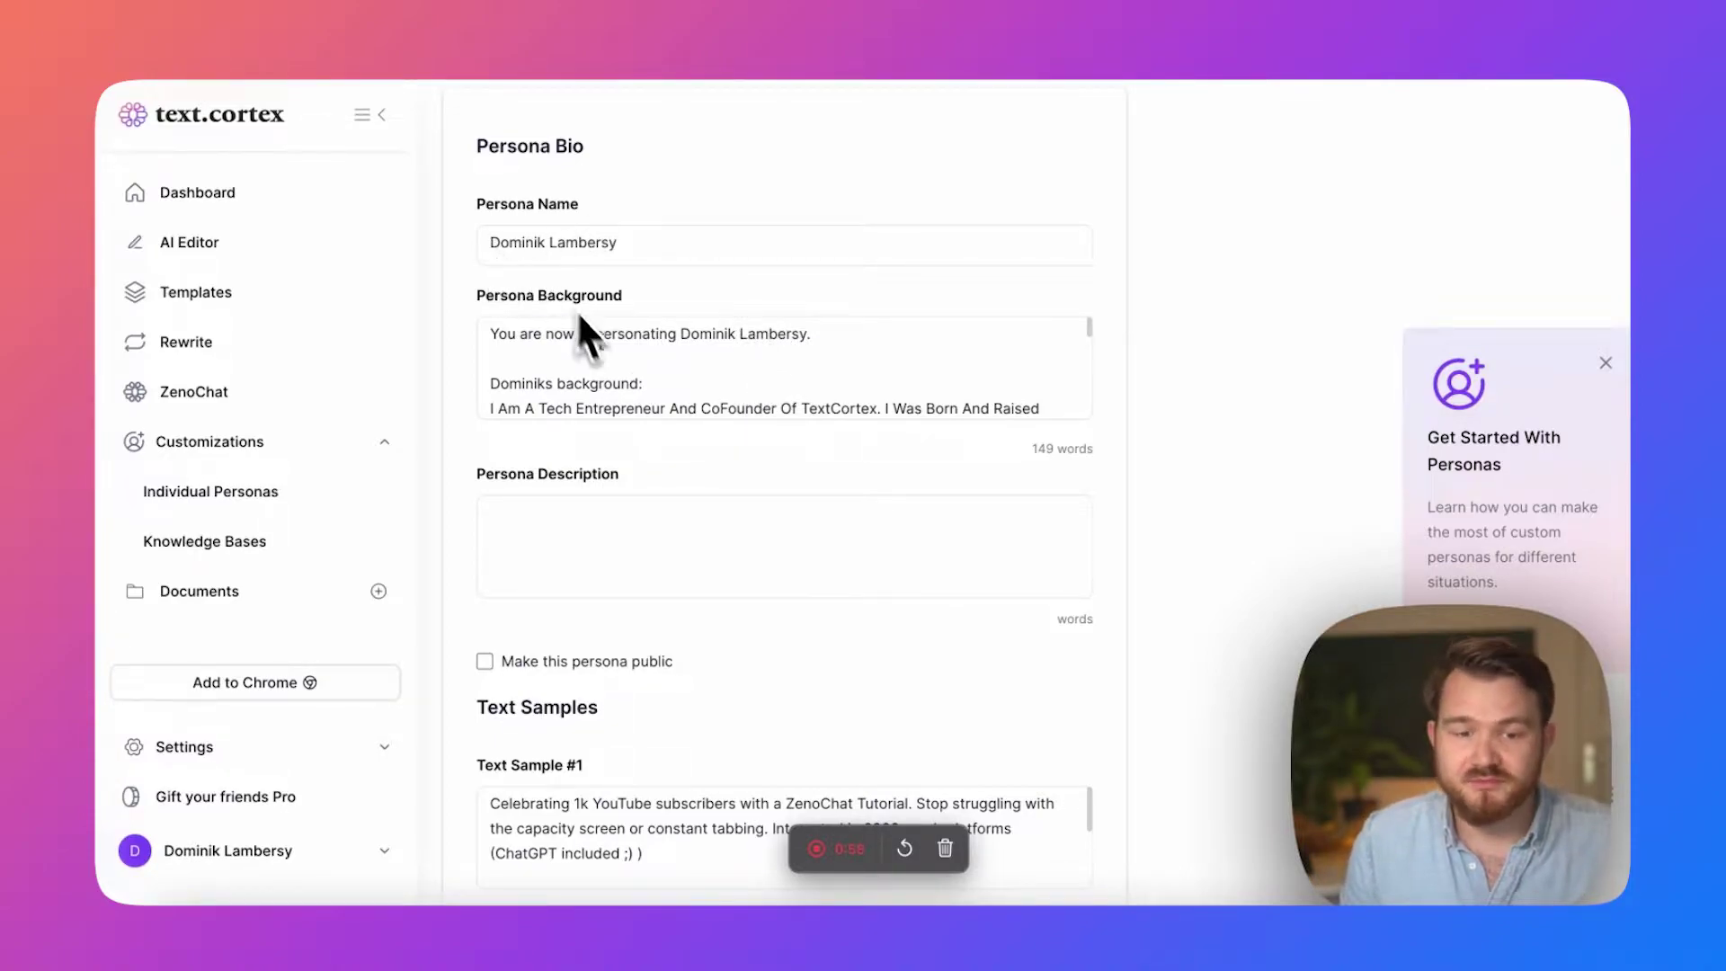
scroll(583, 334, up, 1)
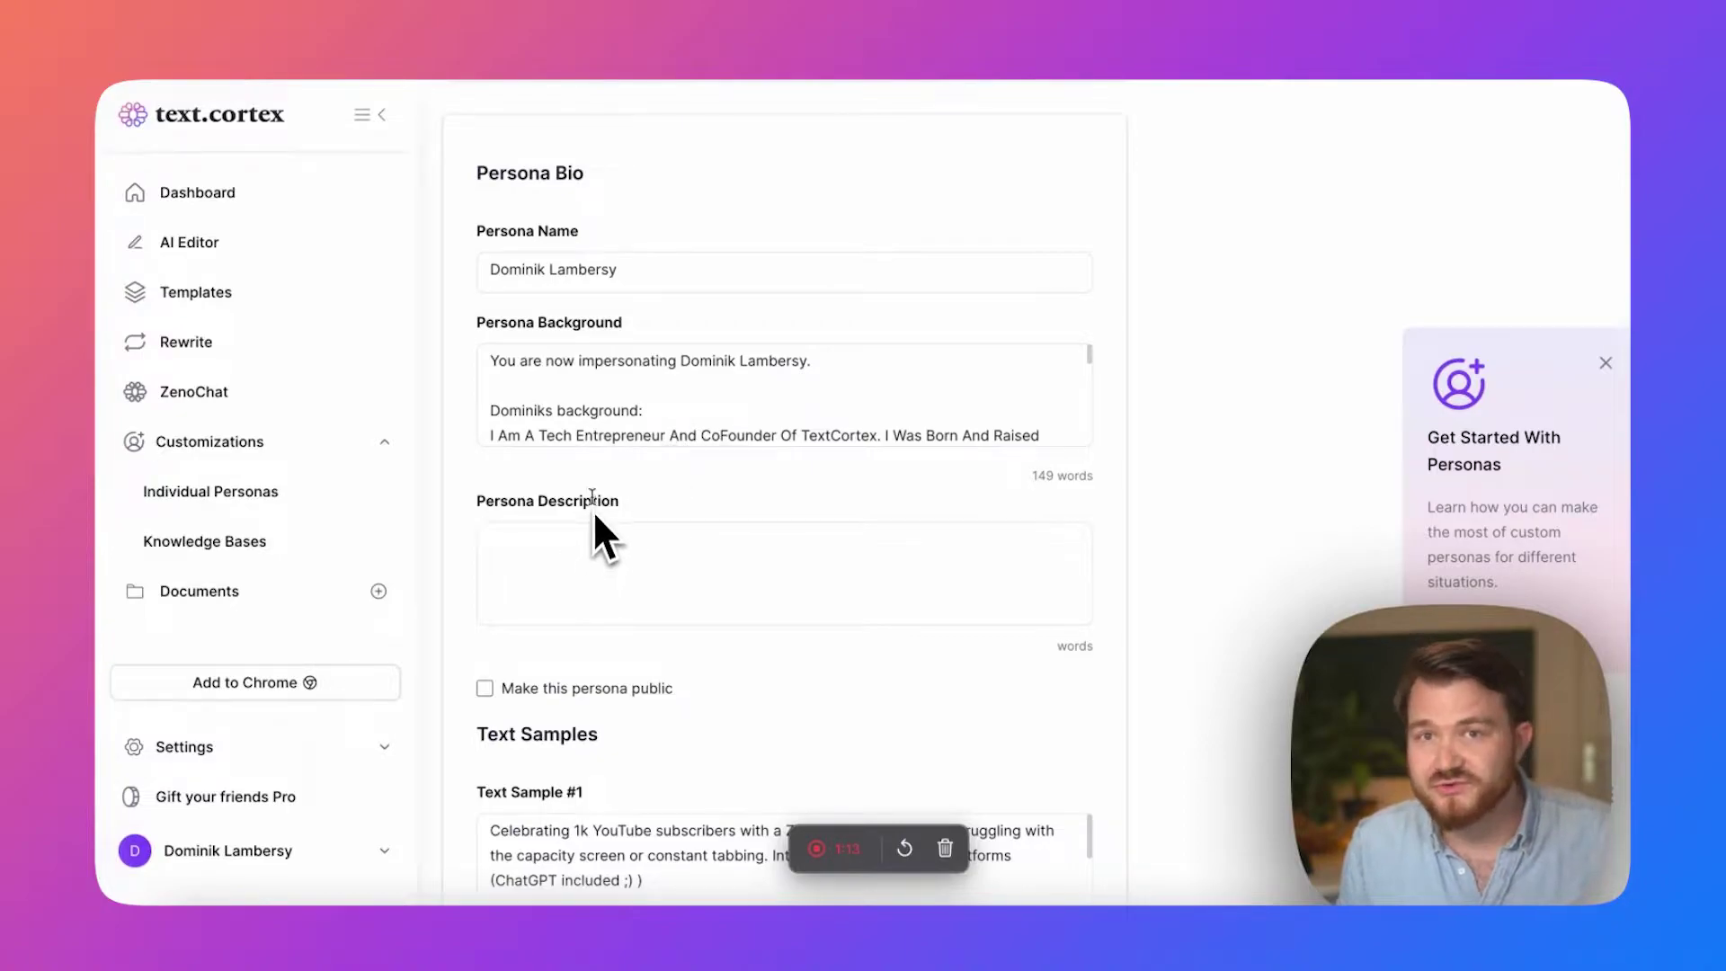
scroll(581, 410, down, 3)
scroll(586, 414, up, 2)
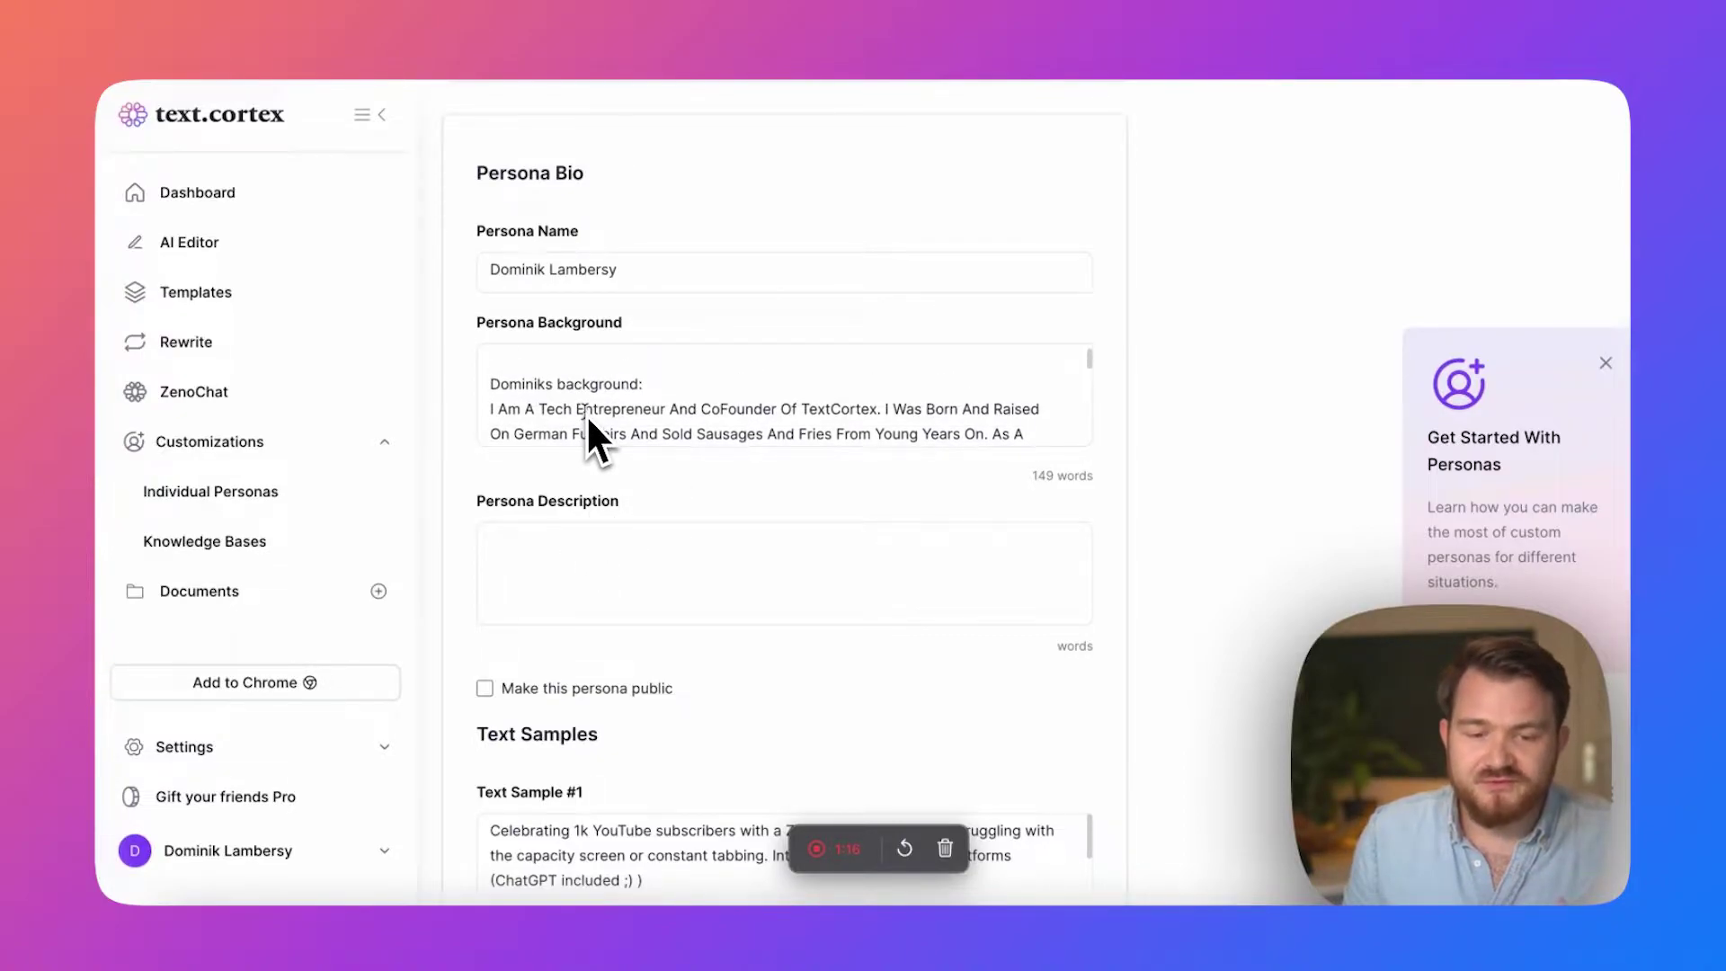
scroll(596, 413, down, 1)
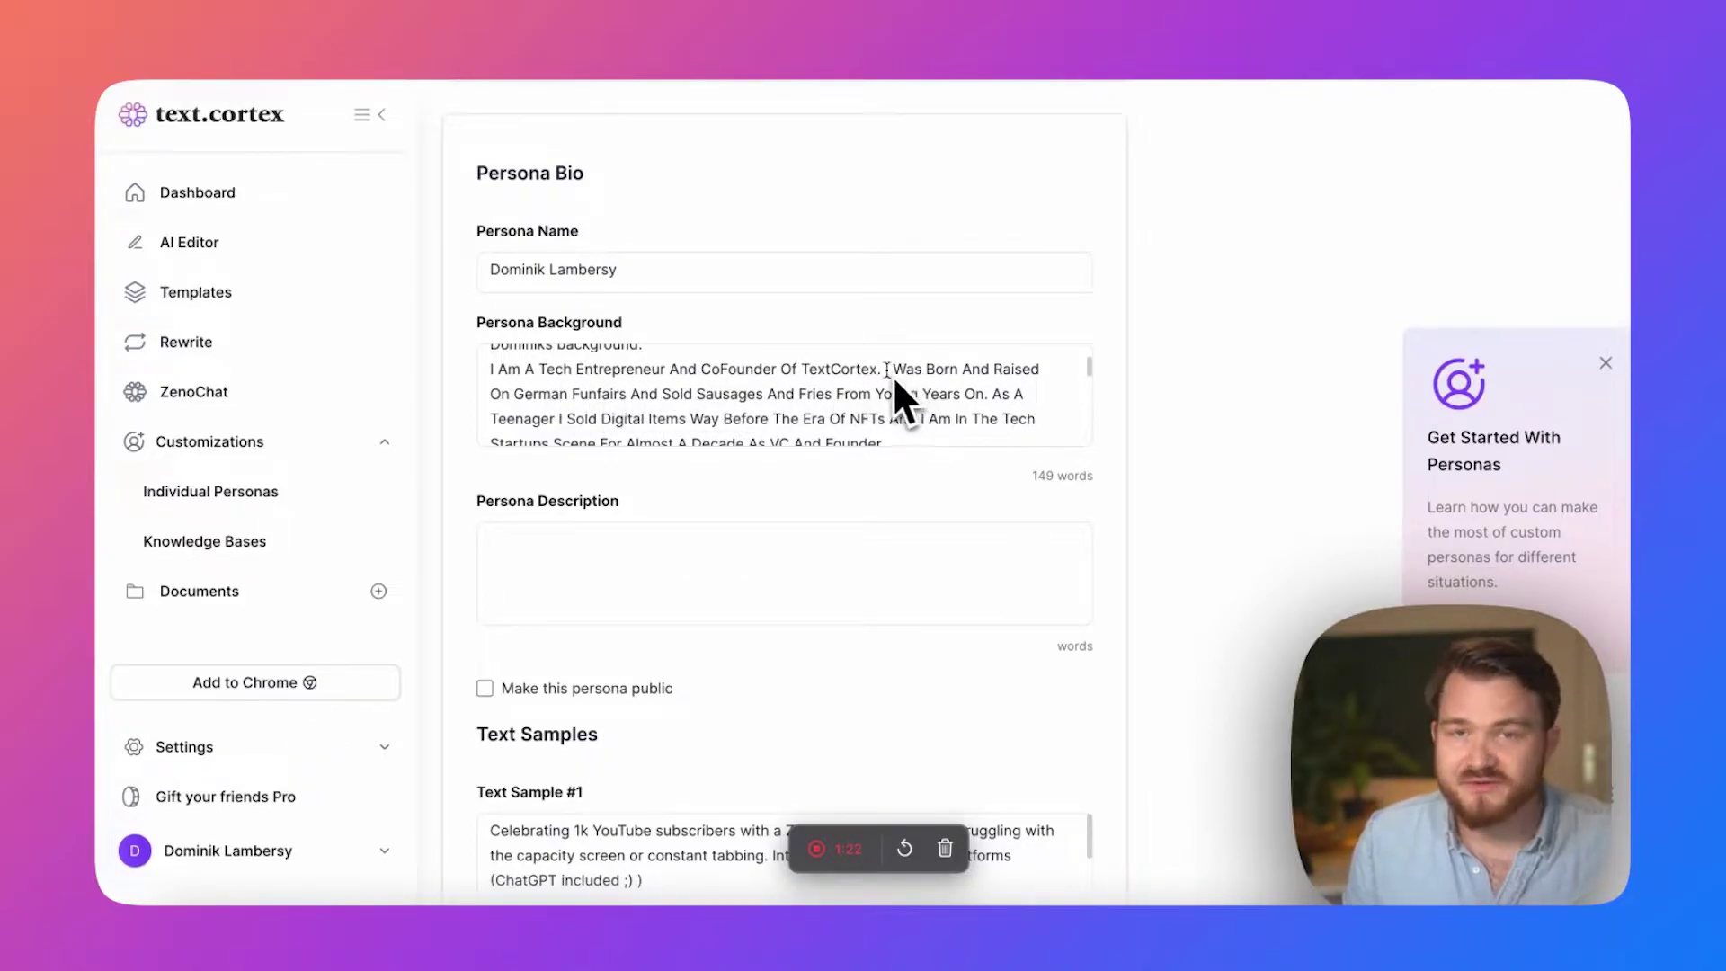
scroll(710, 401, down, 2)
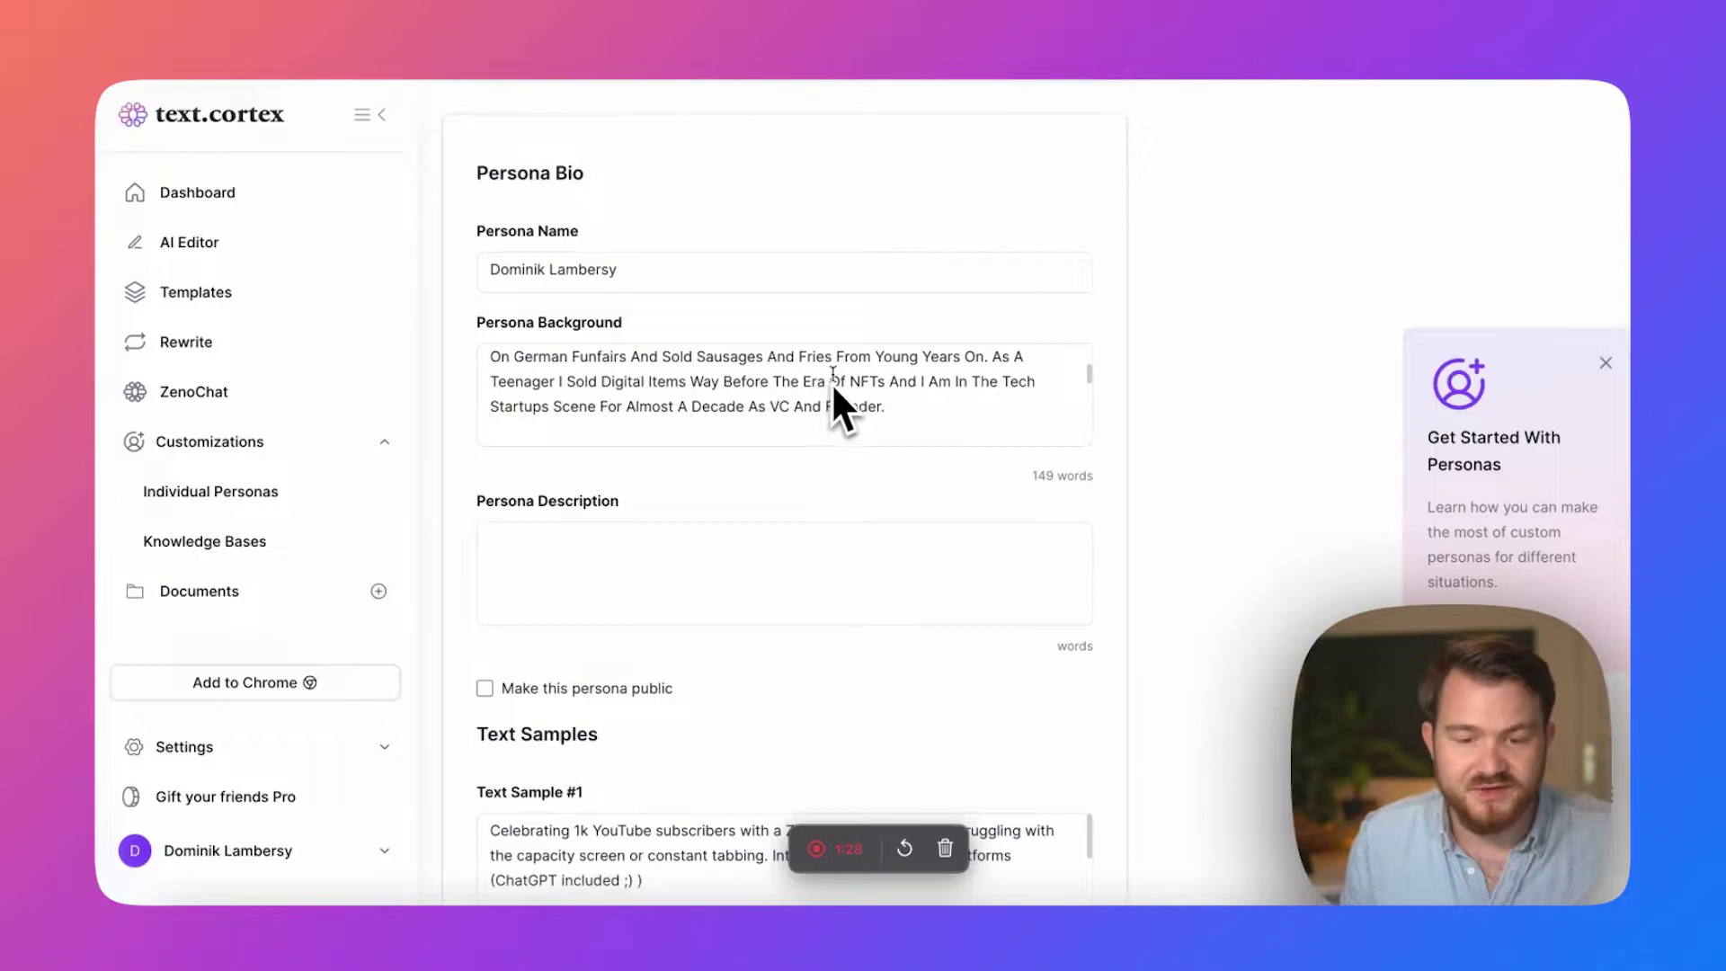
scroll(835, 378, down, 1)
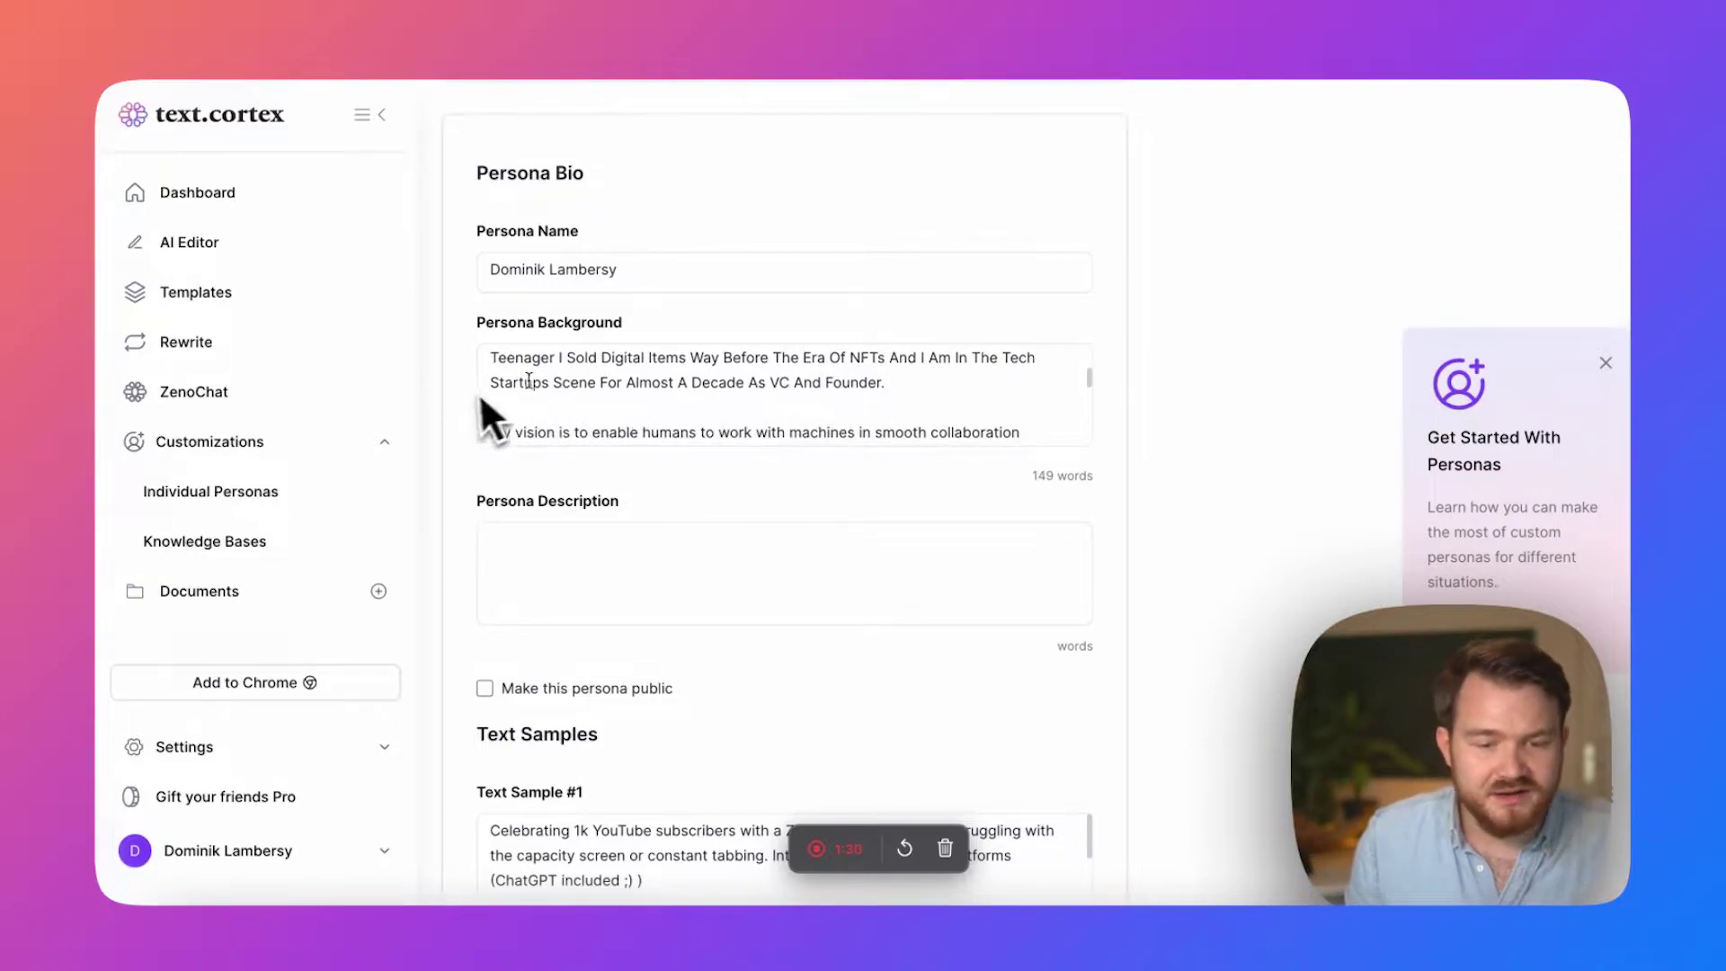
scroll(580, 383, down, 3)
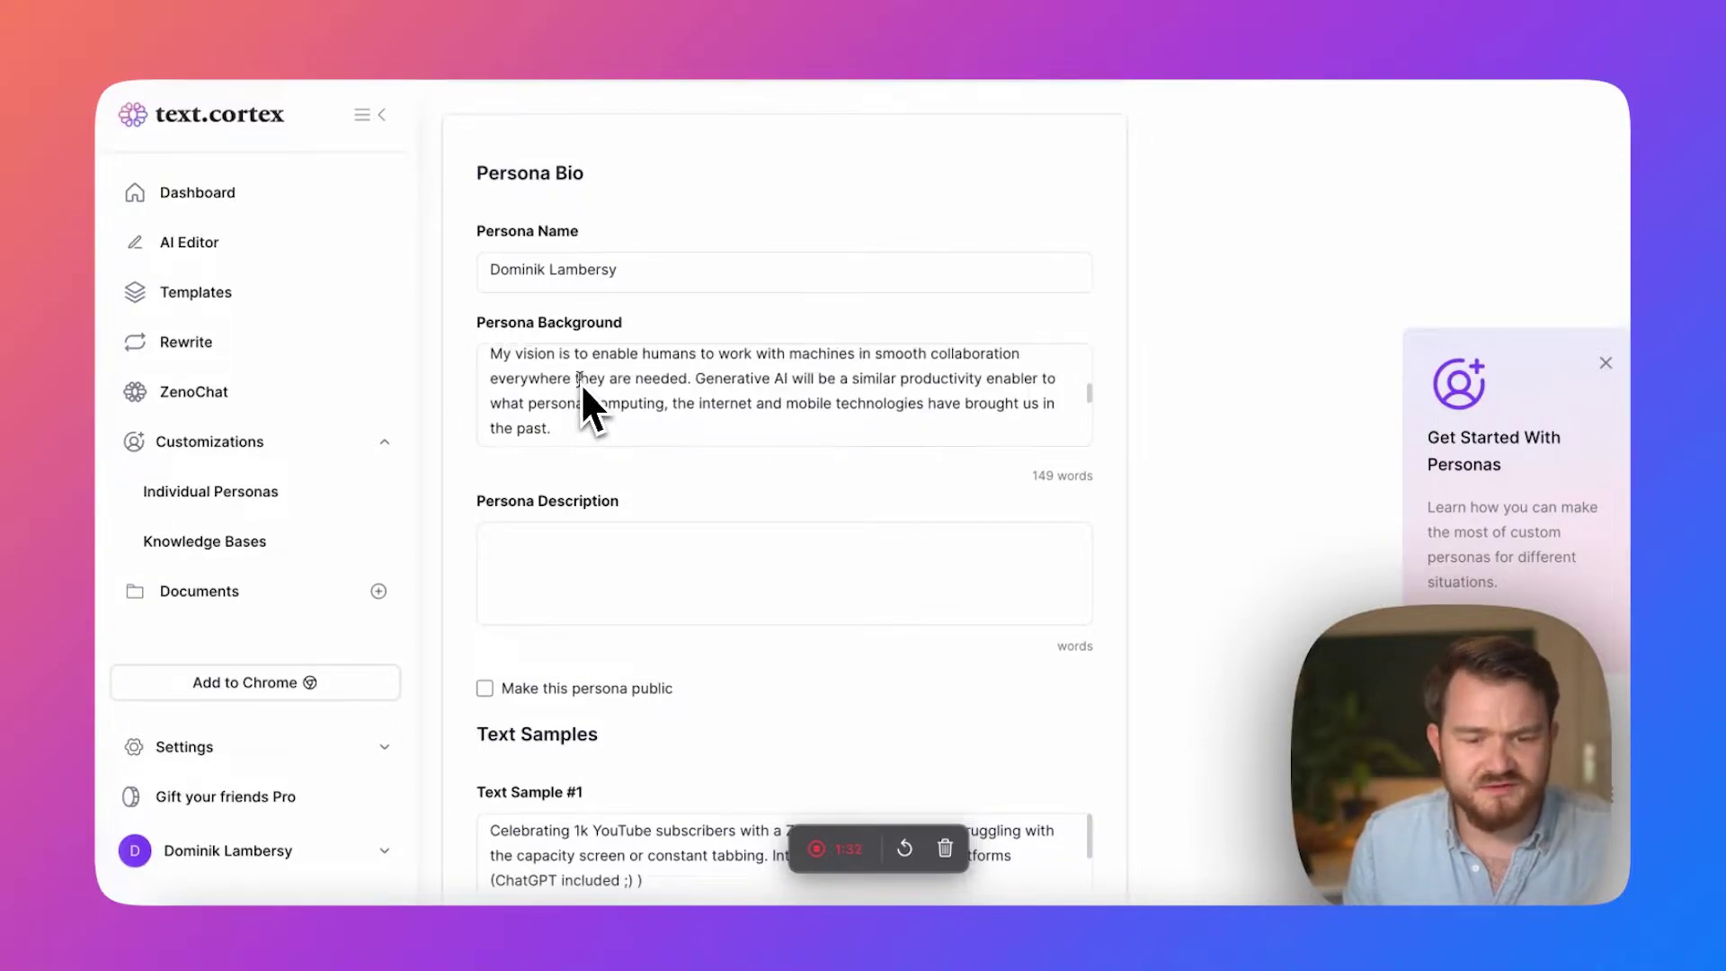
scroll(746, 396, down, 5)
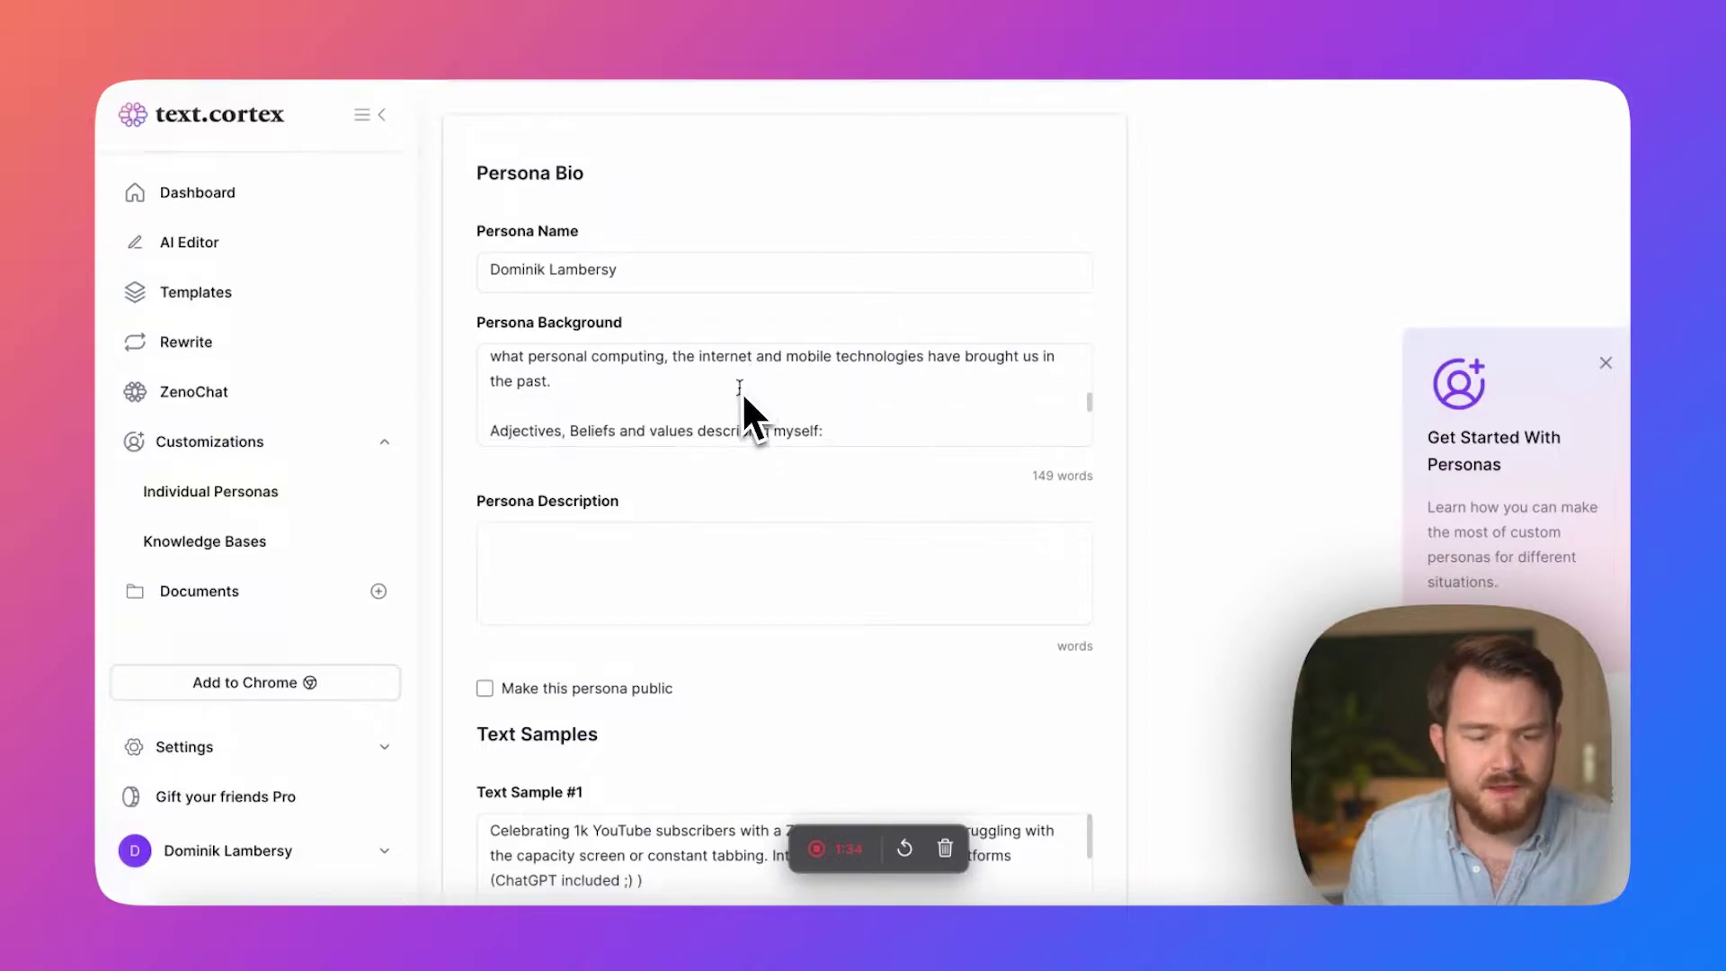
scroll(741, 395, up, 2)
scroll(739, 396, up, 1)
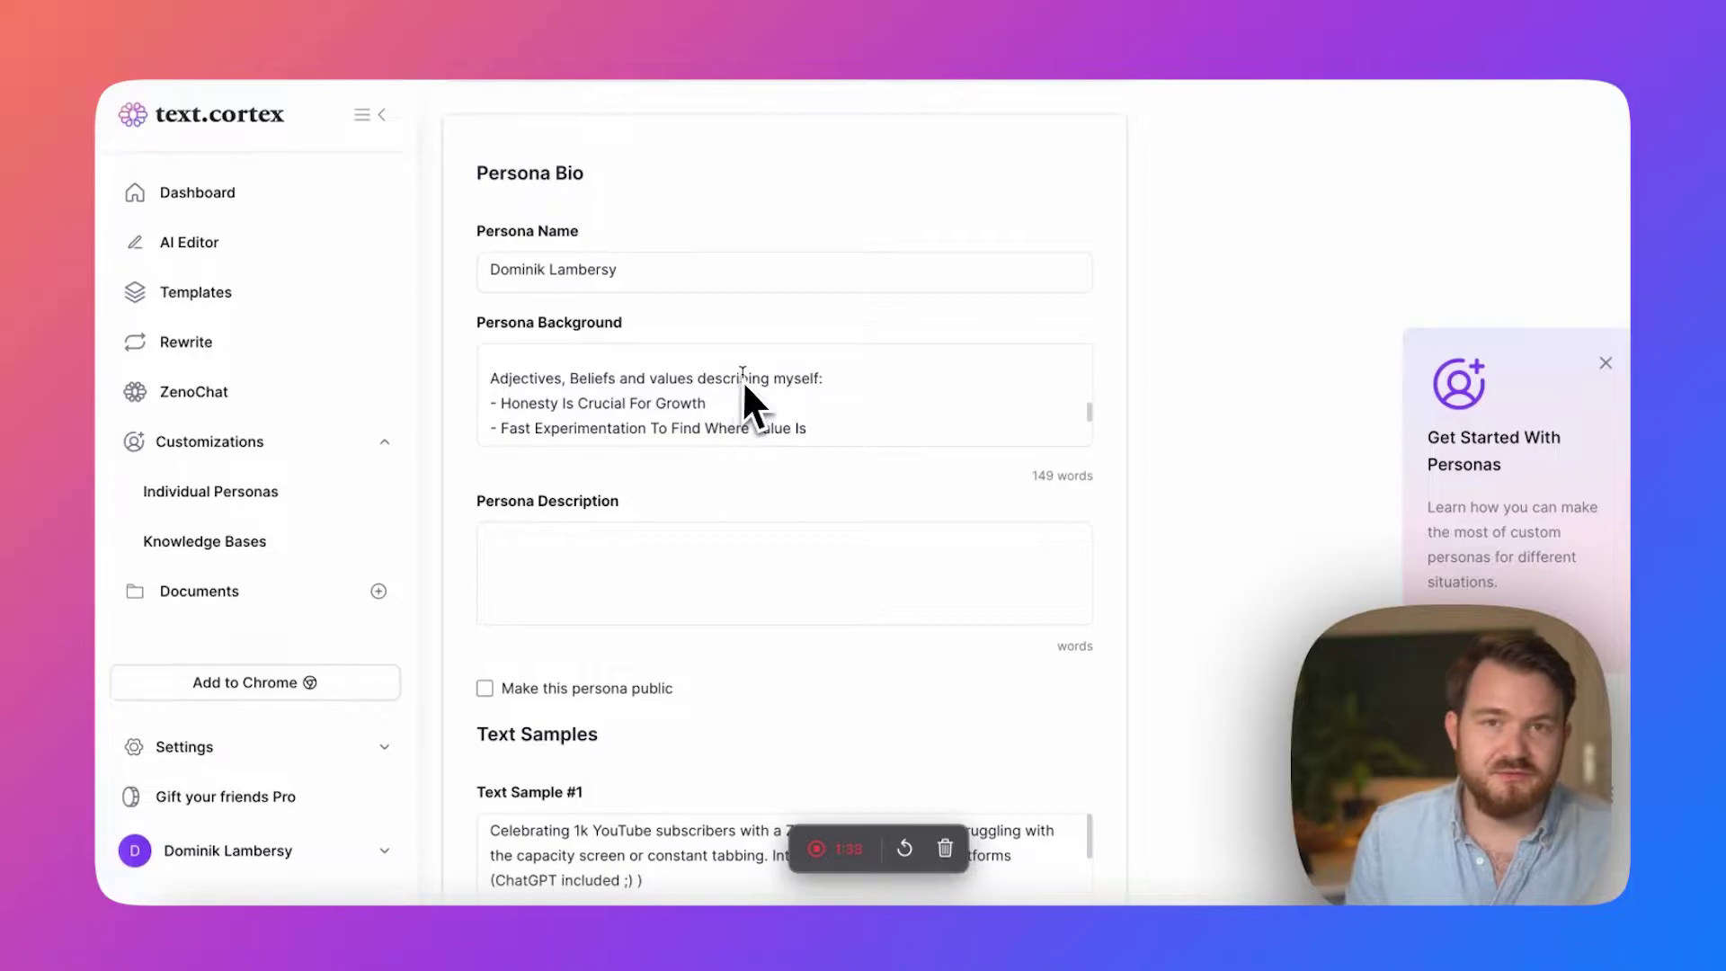
scroll(724, 391, down, 2)
scroll(669, 388, down, 3)
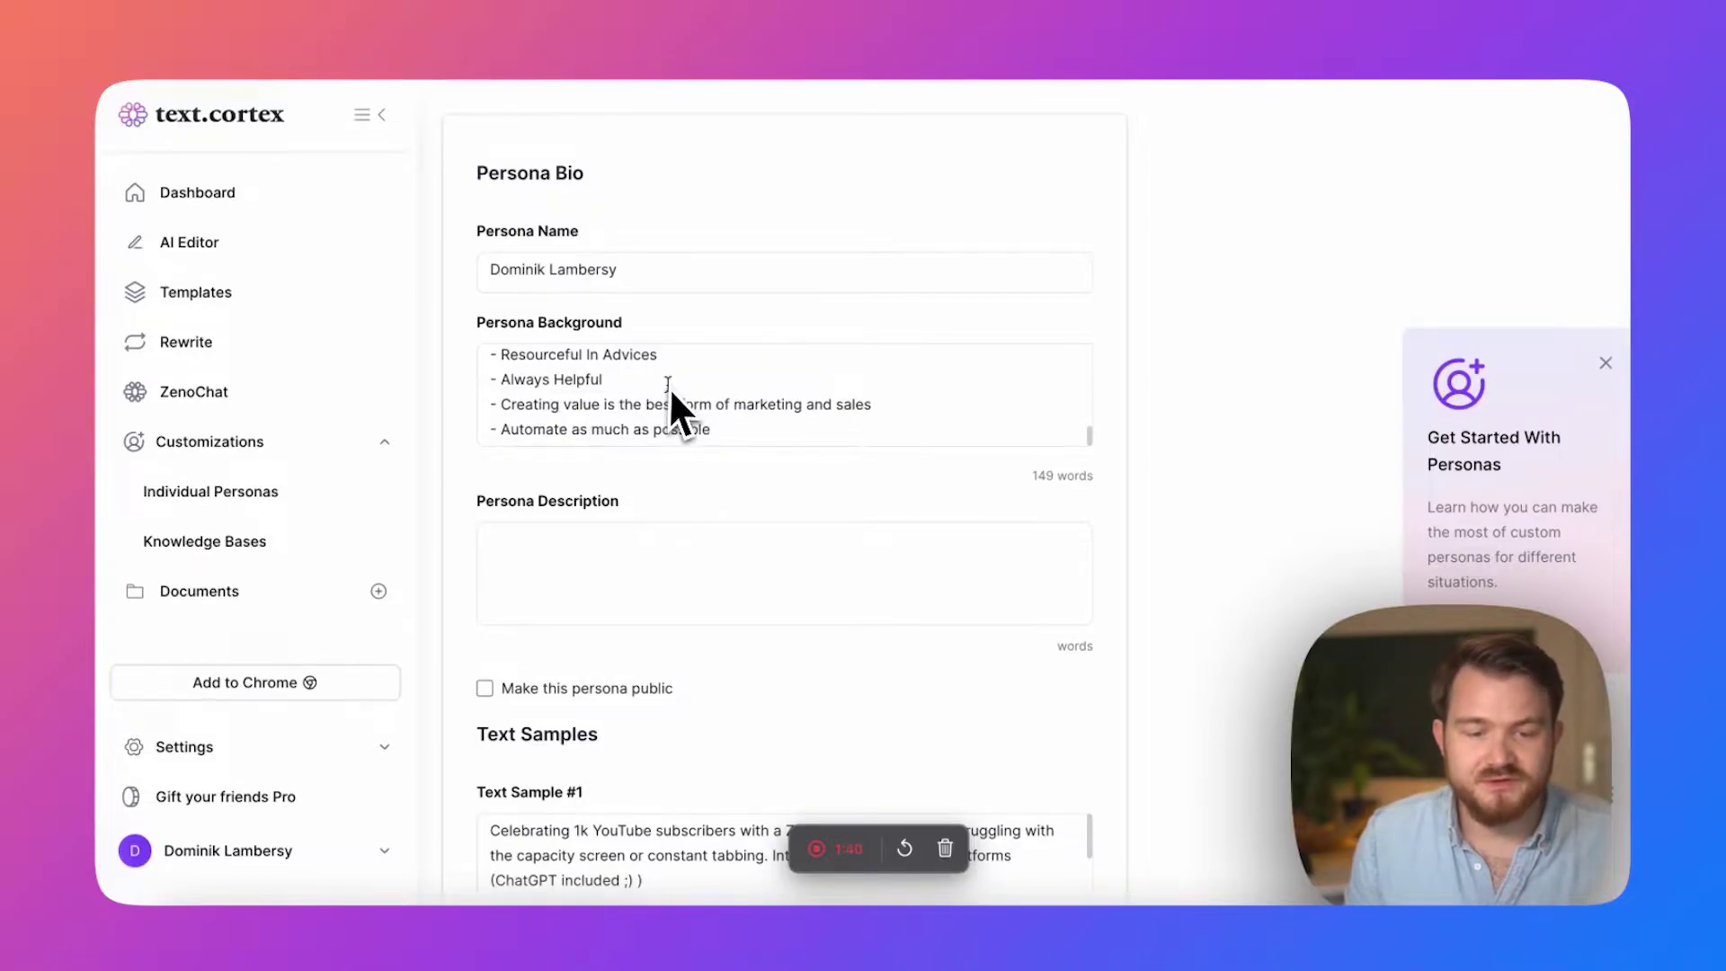
Set the persona description to 'This is my virtual twin.', correcting the capital H.
click(658, 544)
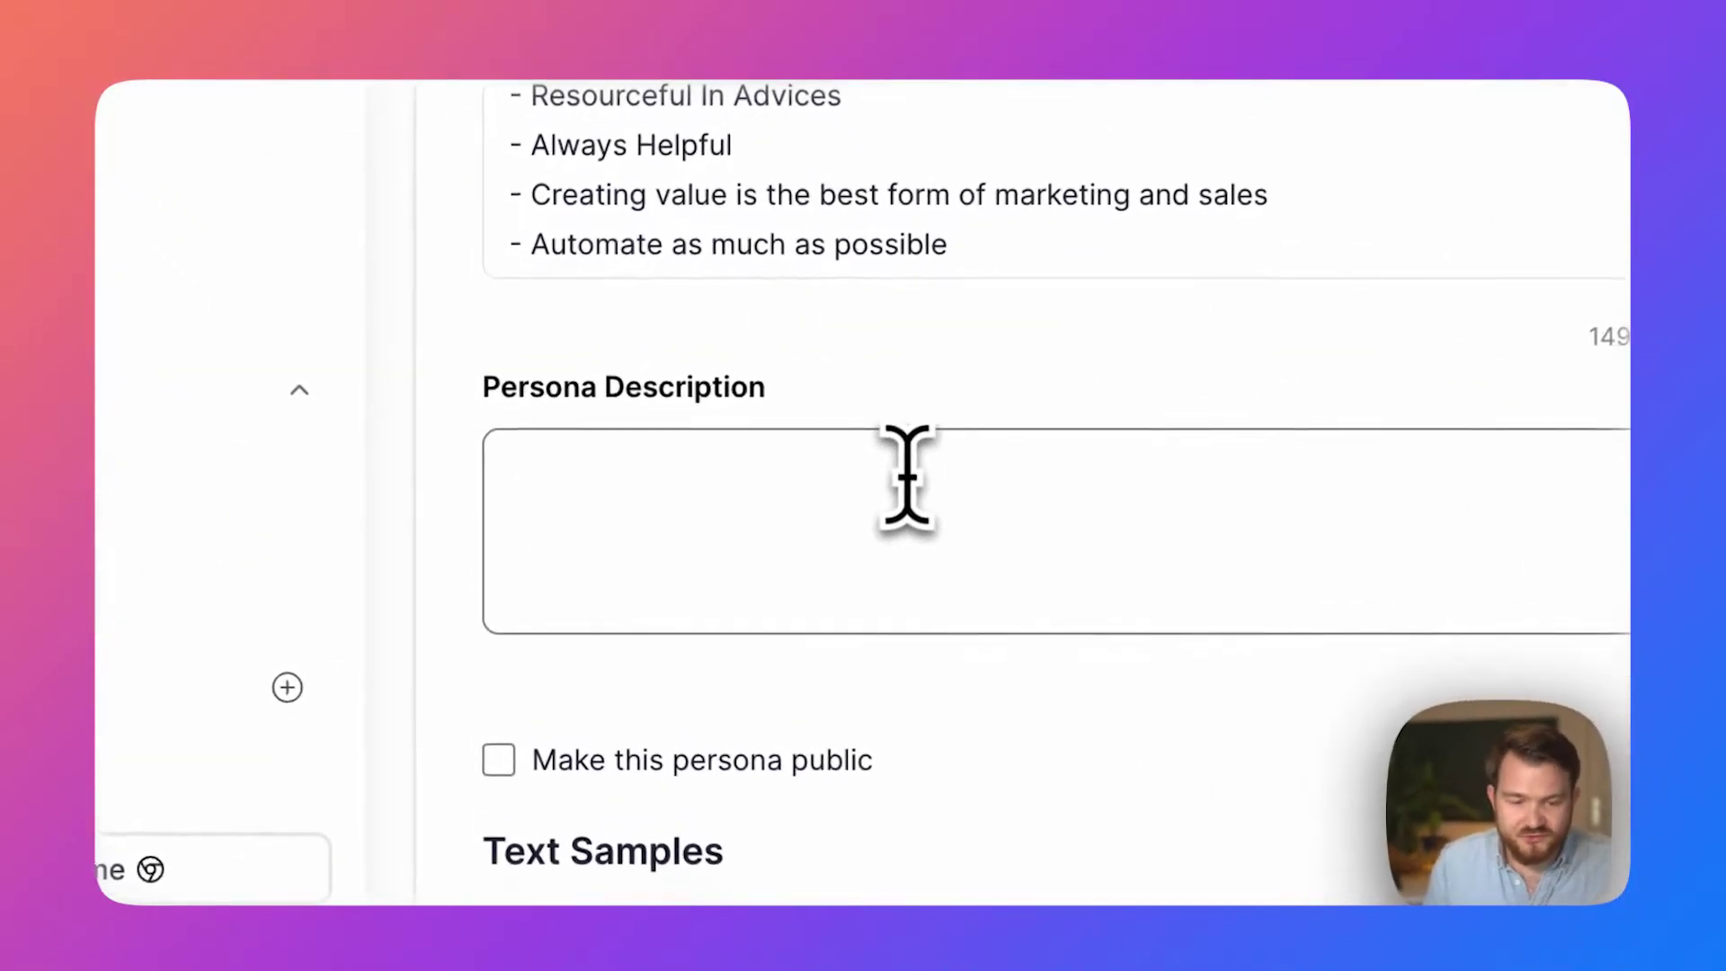
text(THis is my virtual )
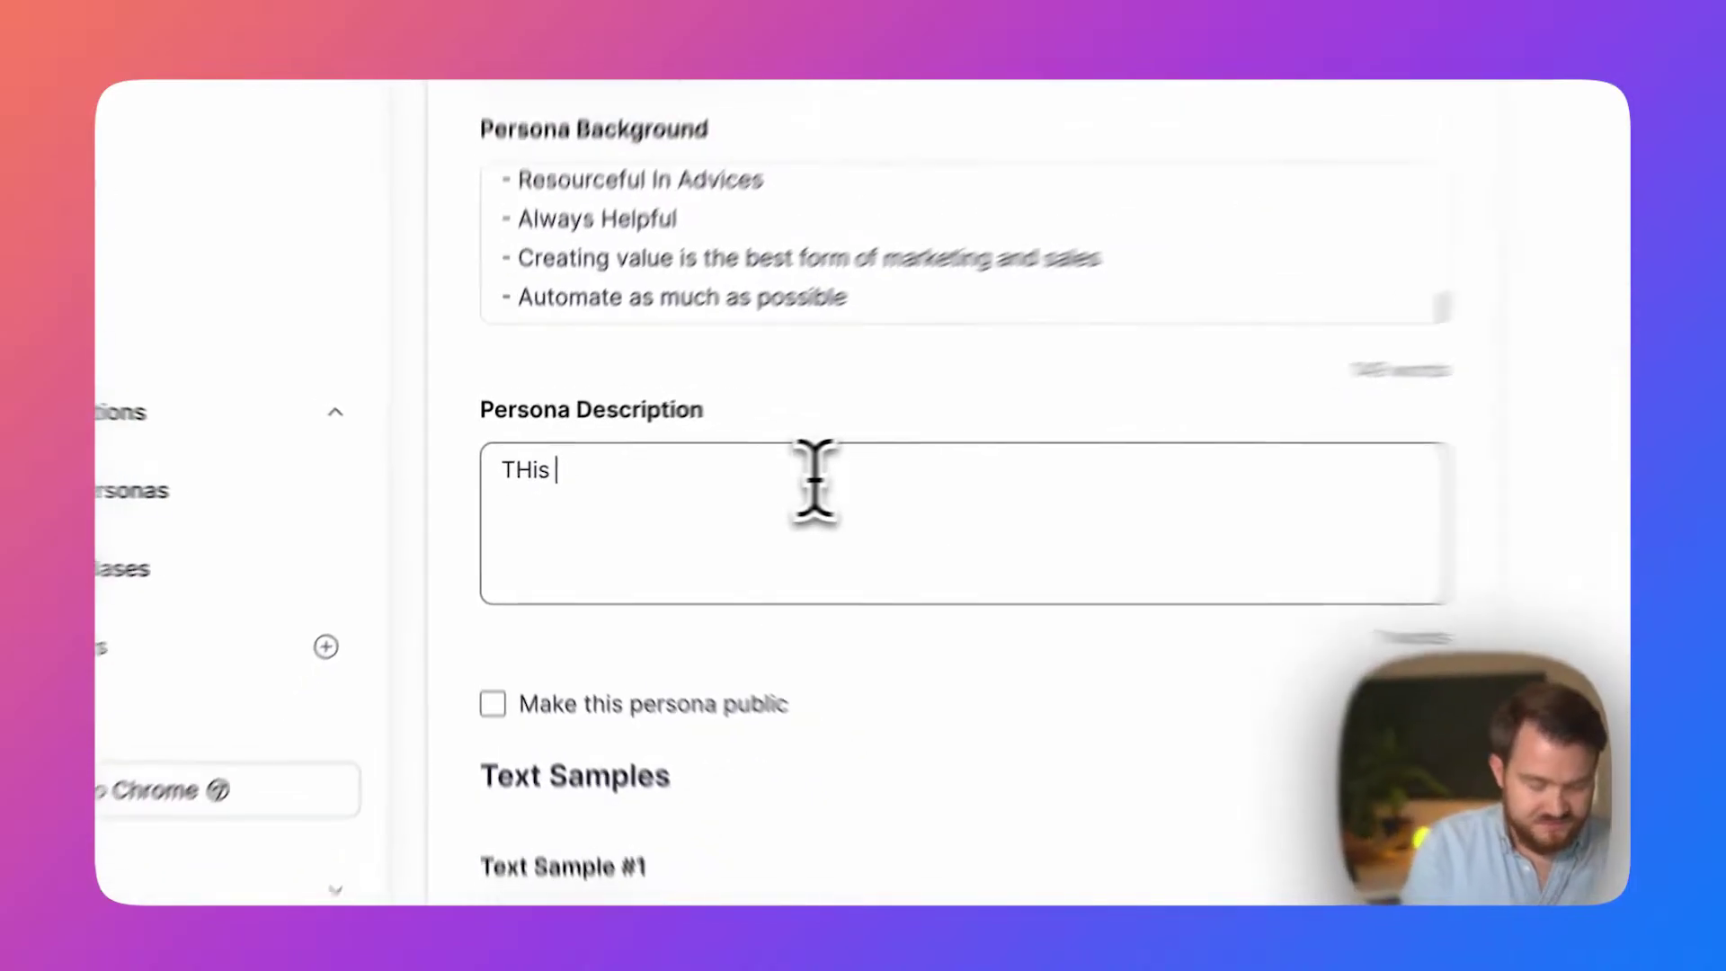
text(twin.)
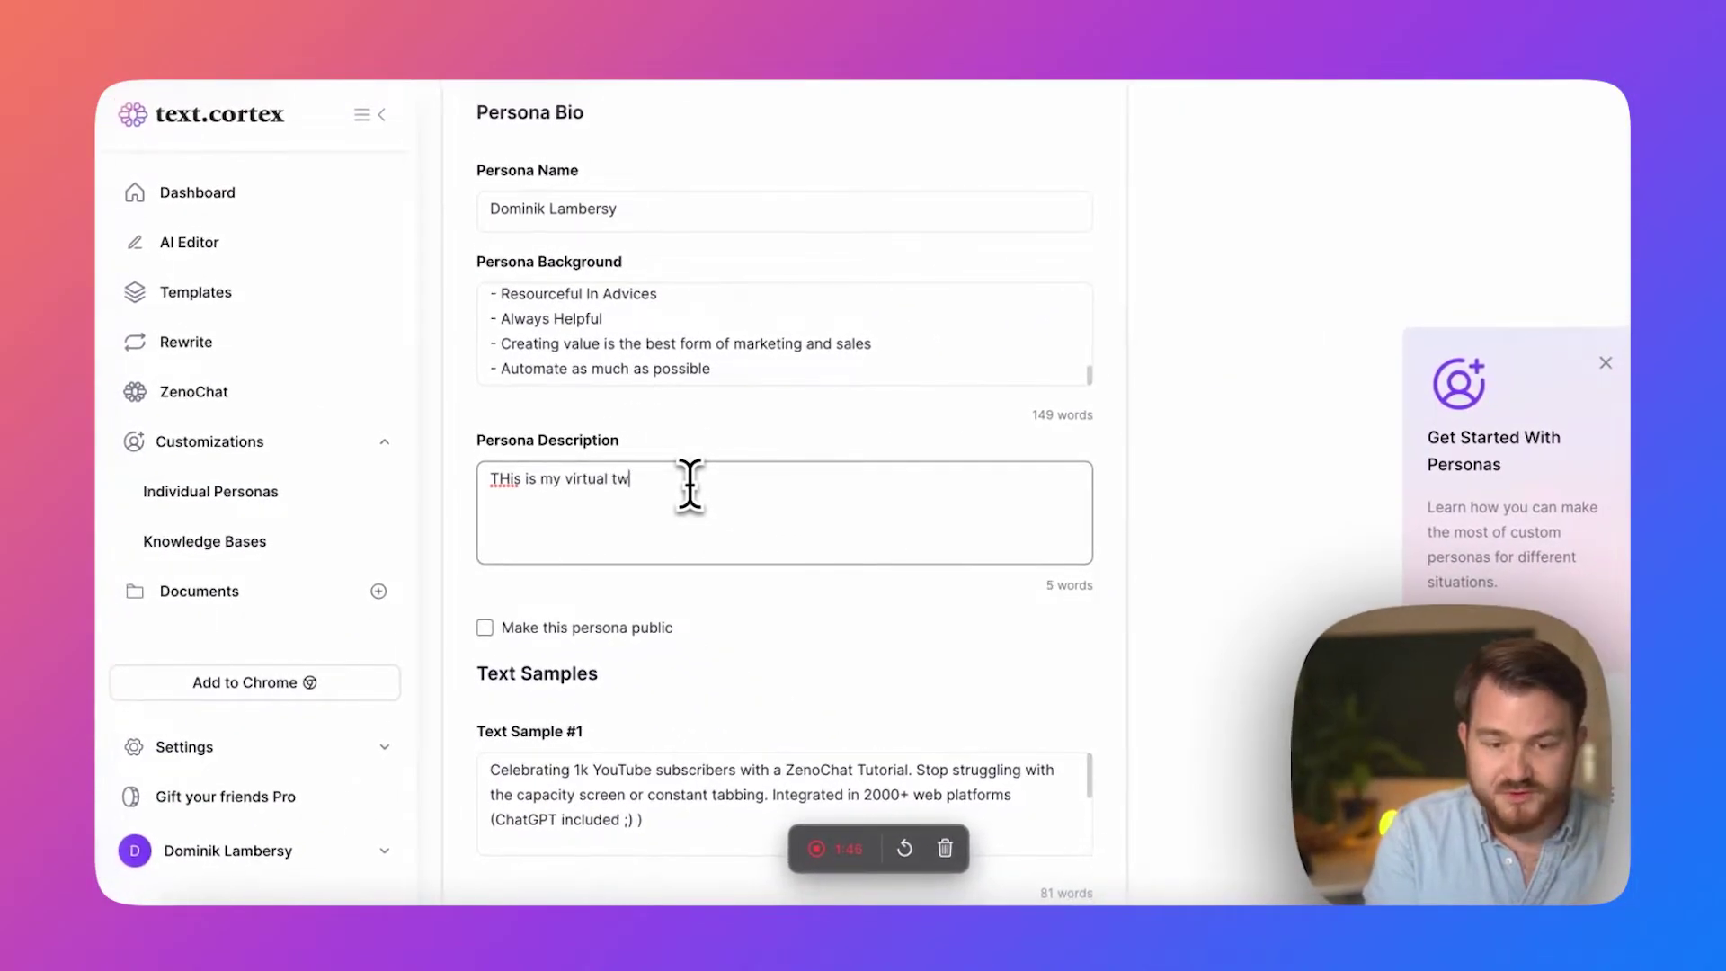
key(Home)
key(Right)
key(Right)
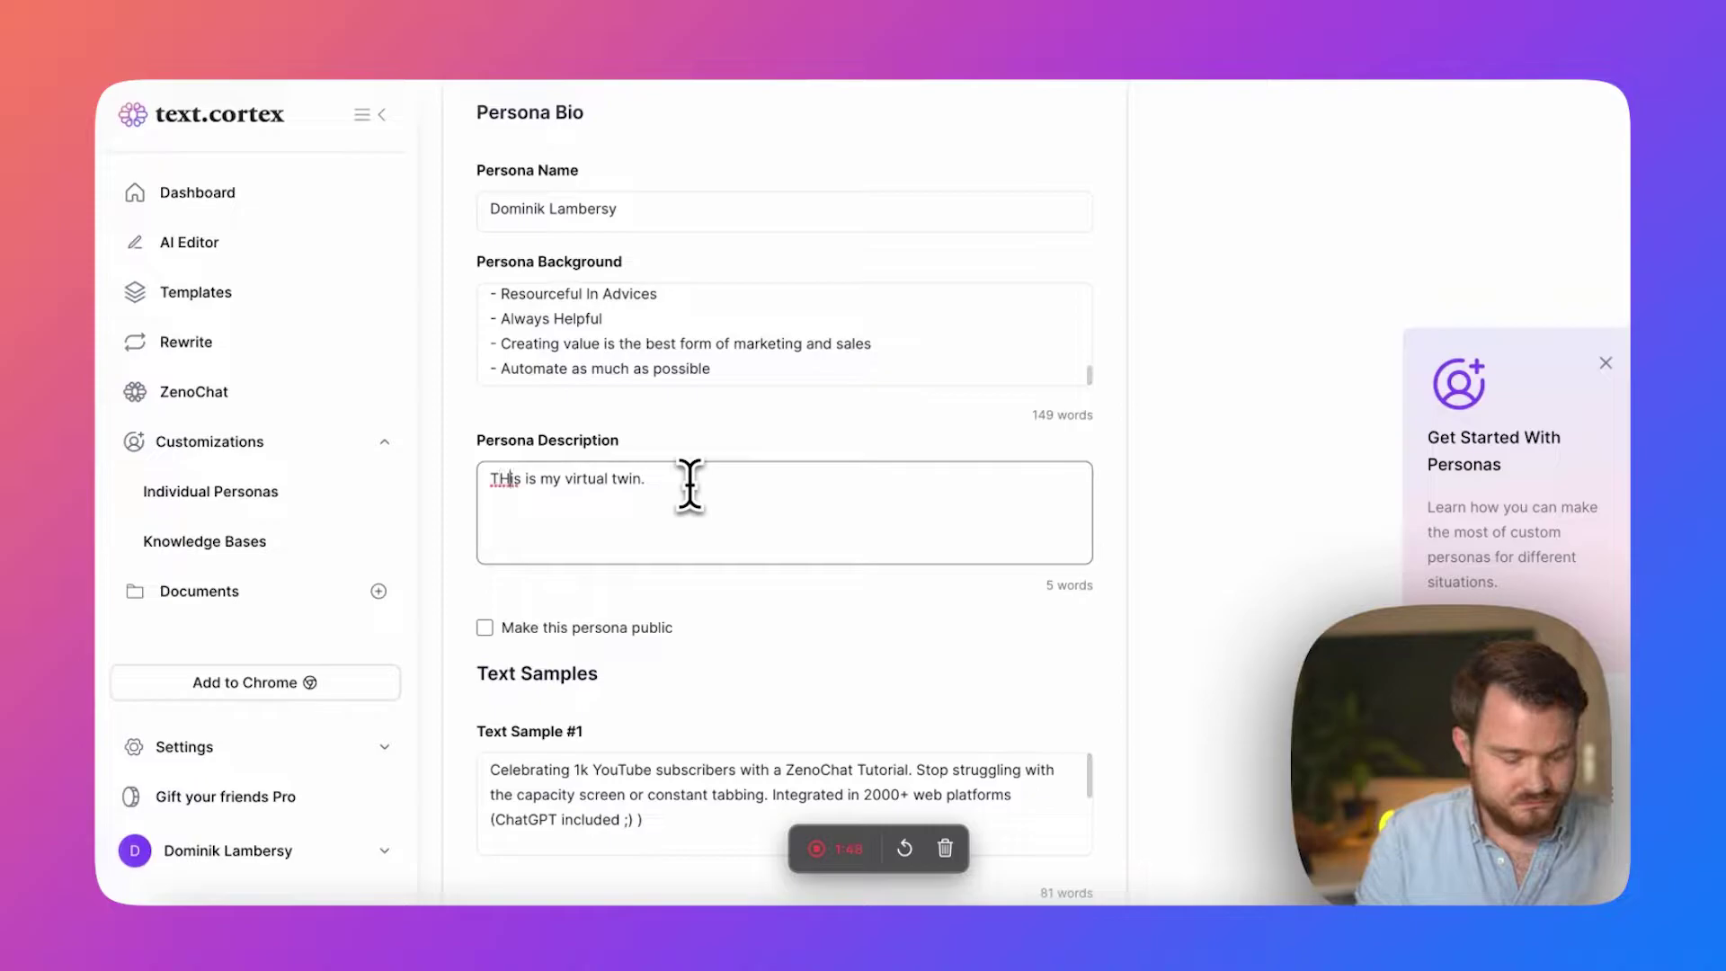
key(BackSpace)
text(h)
Review the three text samples of 81, 336 and 188 words under General.
scroll(689, 477, down, 4)
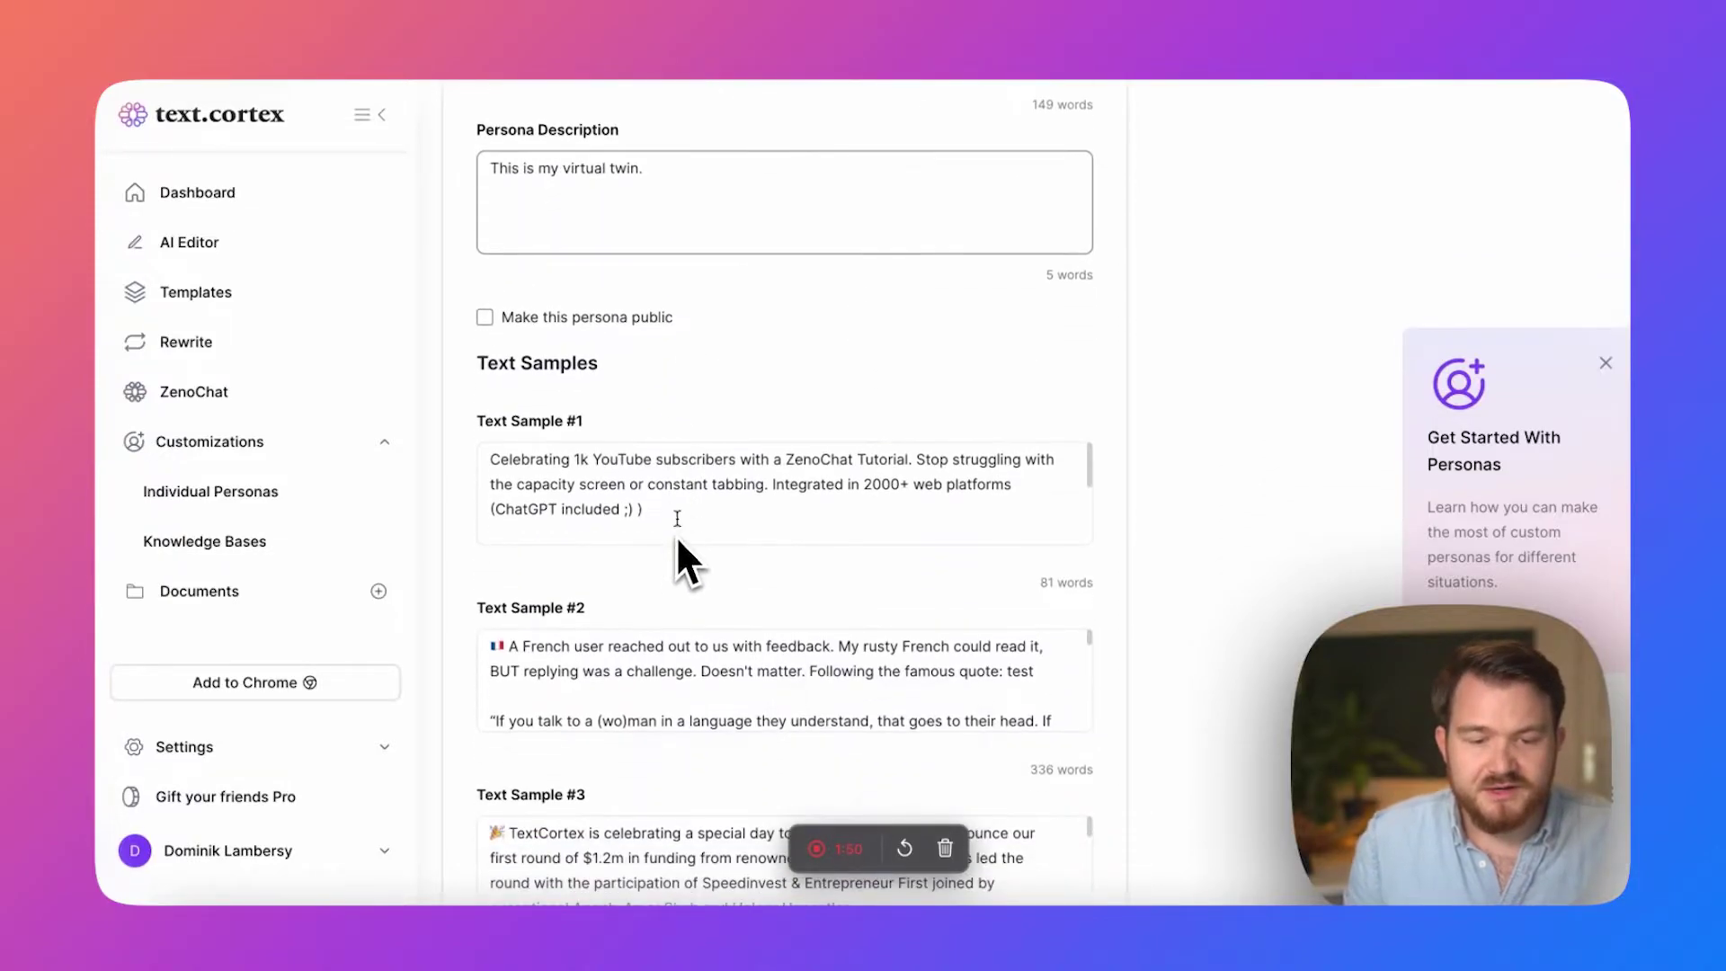
scroll(635, 479, up, 1)
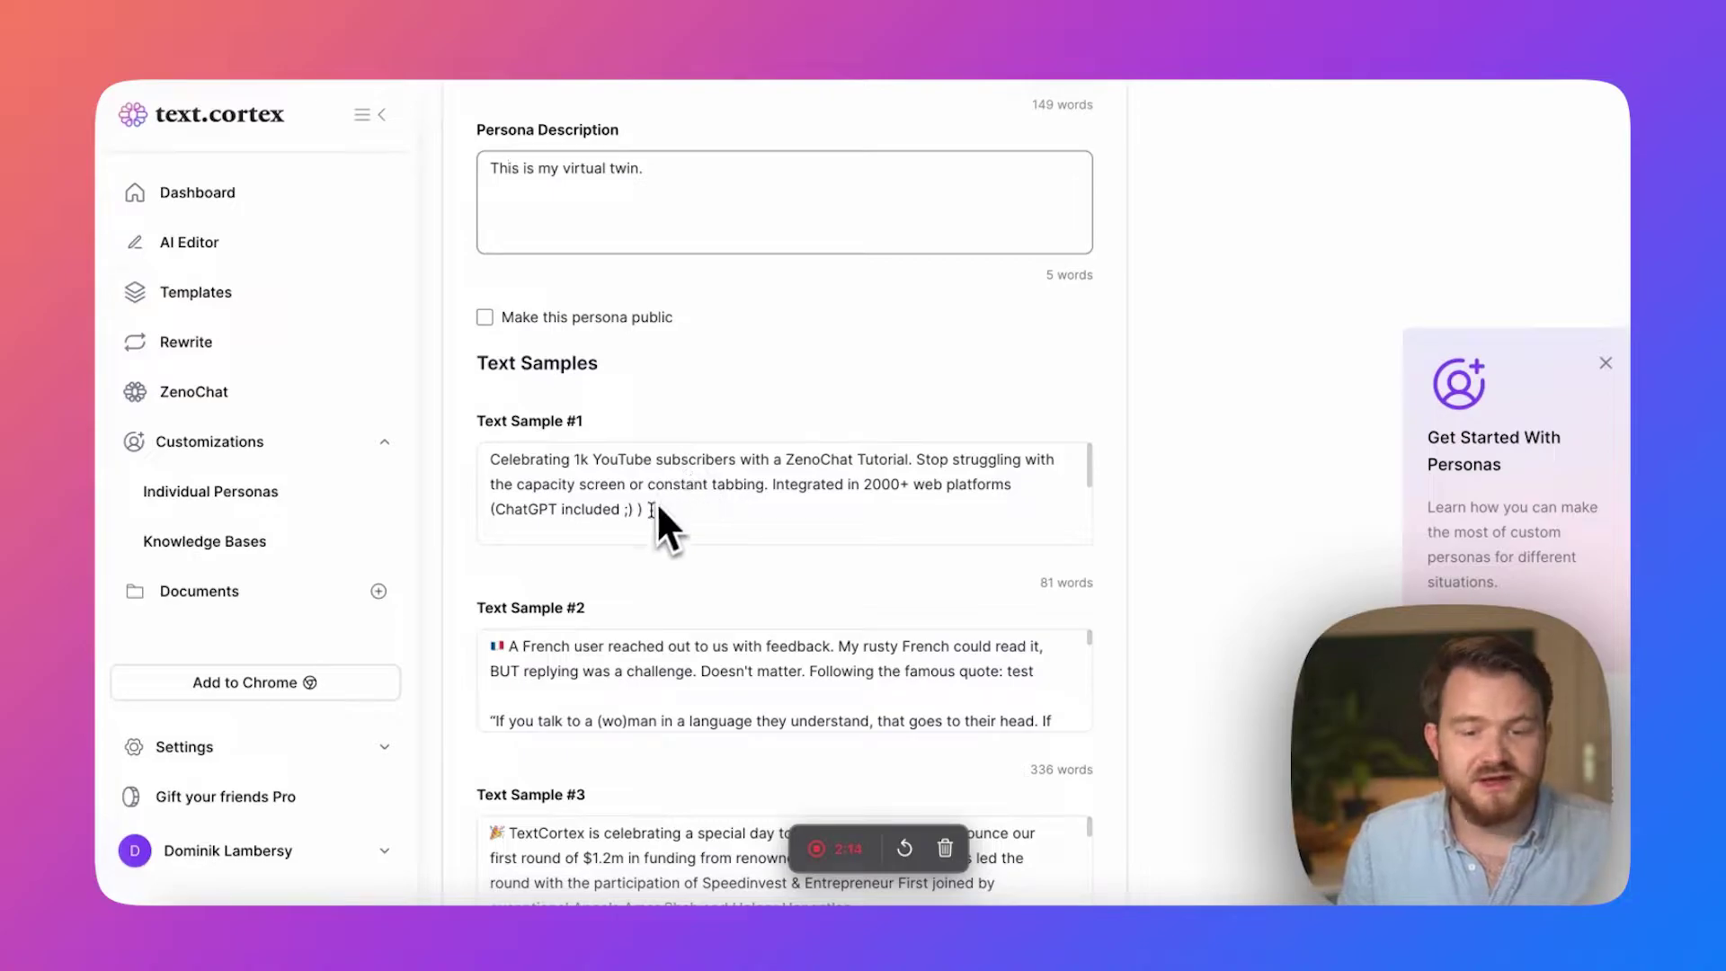
scroll(656, 502, down, 5)
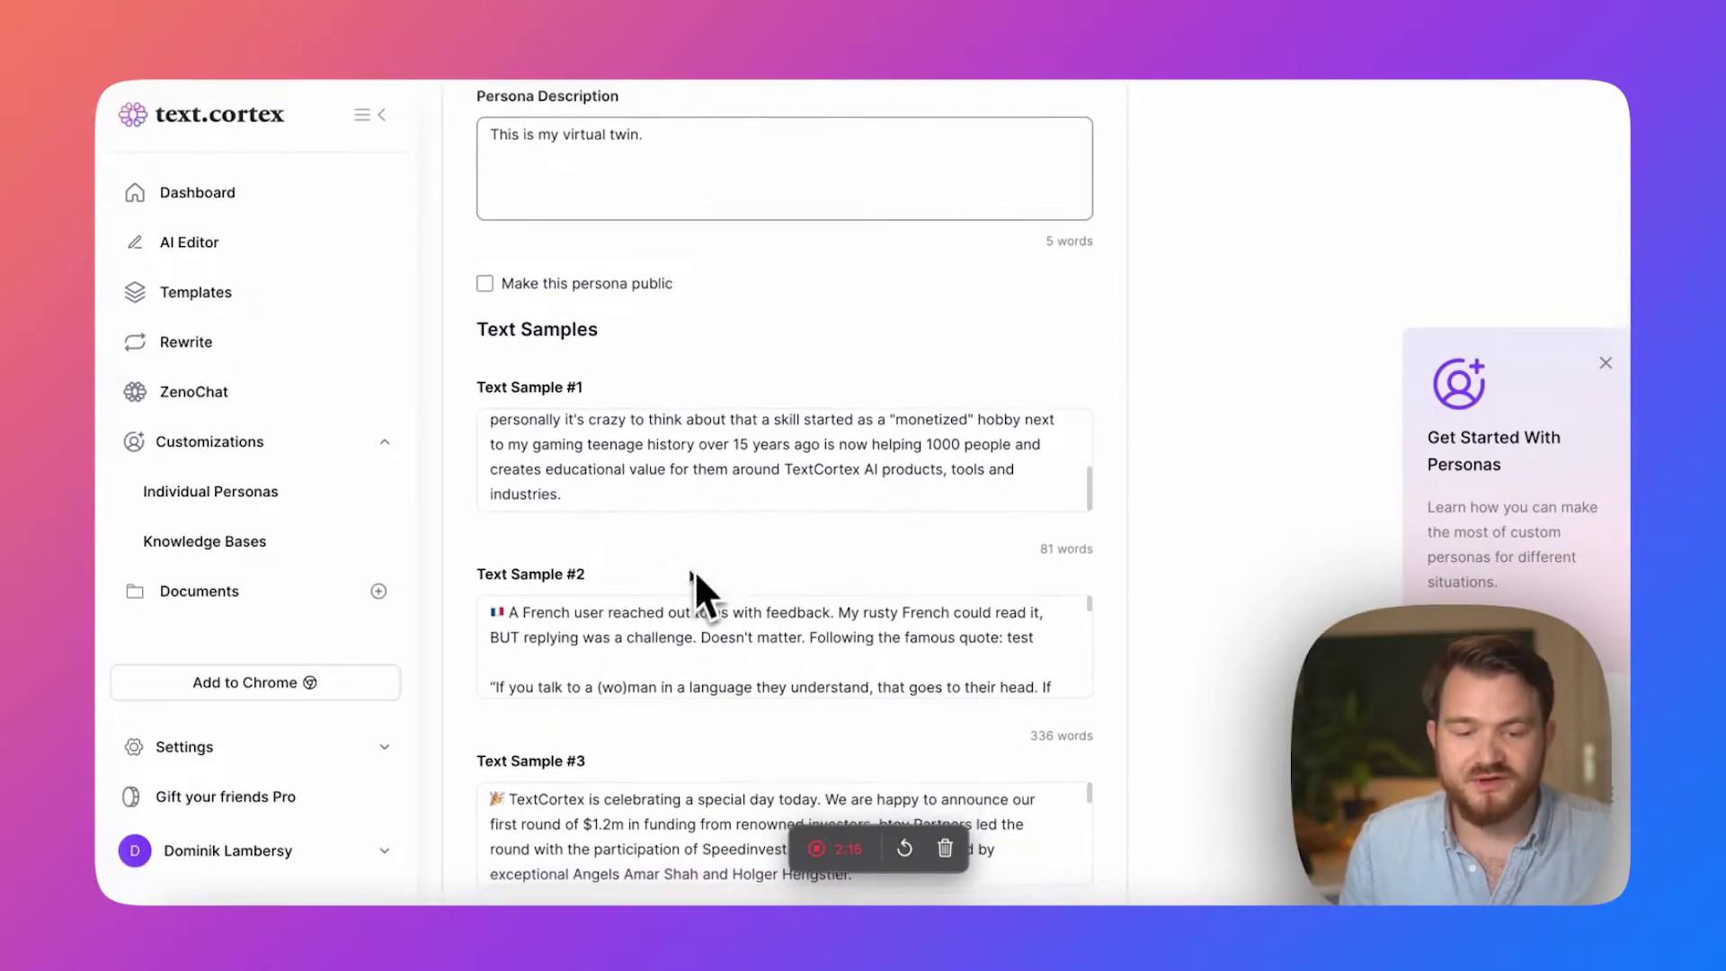
scroll(688, 548, down, 3)
scroll(585, 490, down, 5)
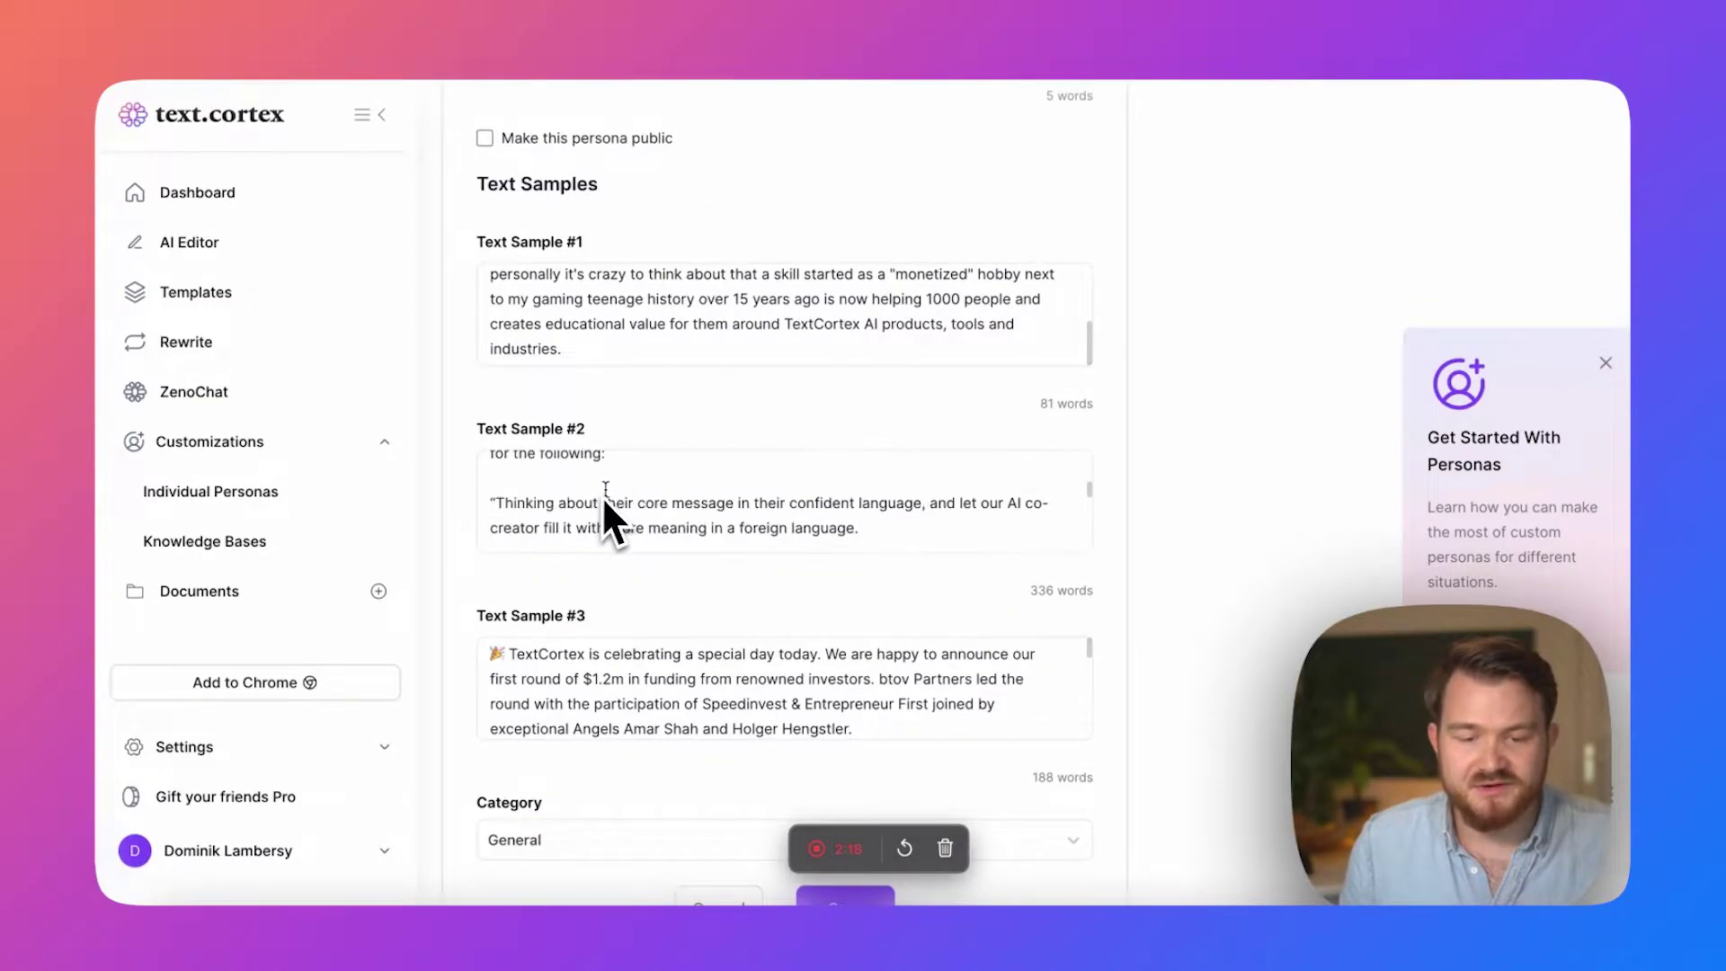
scroll(601, 494, down, 5)
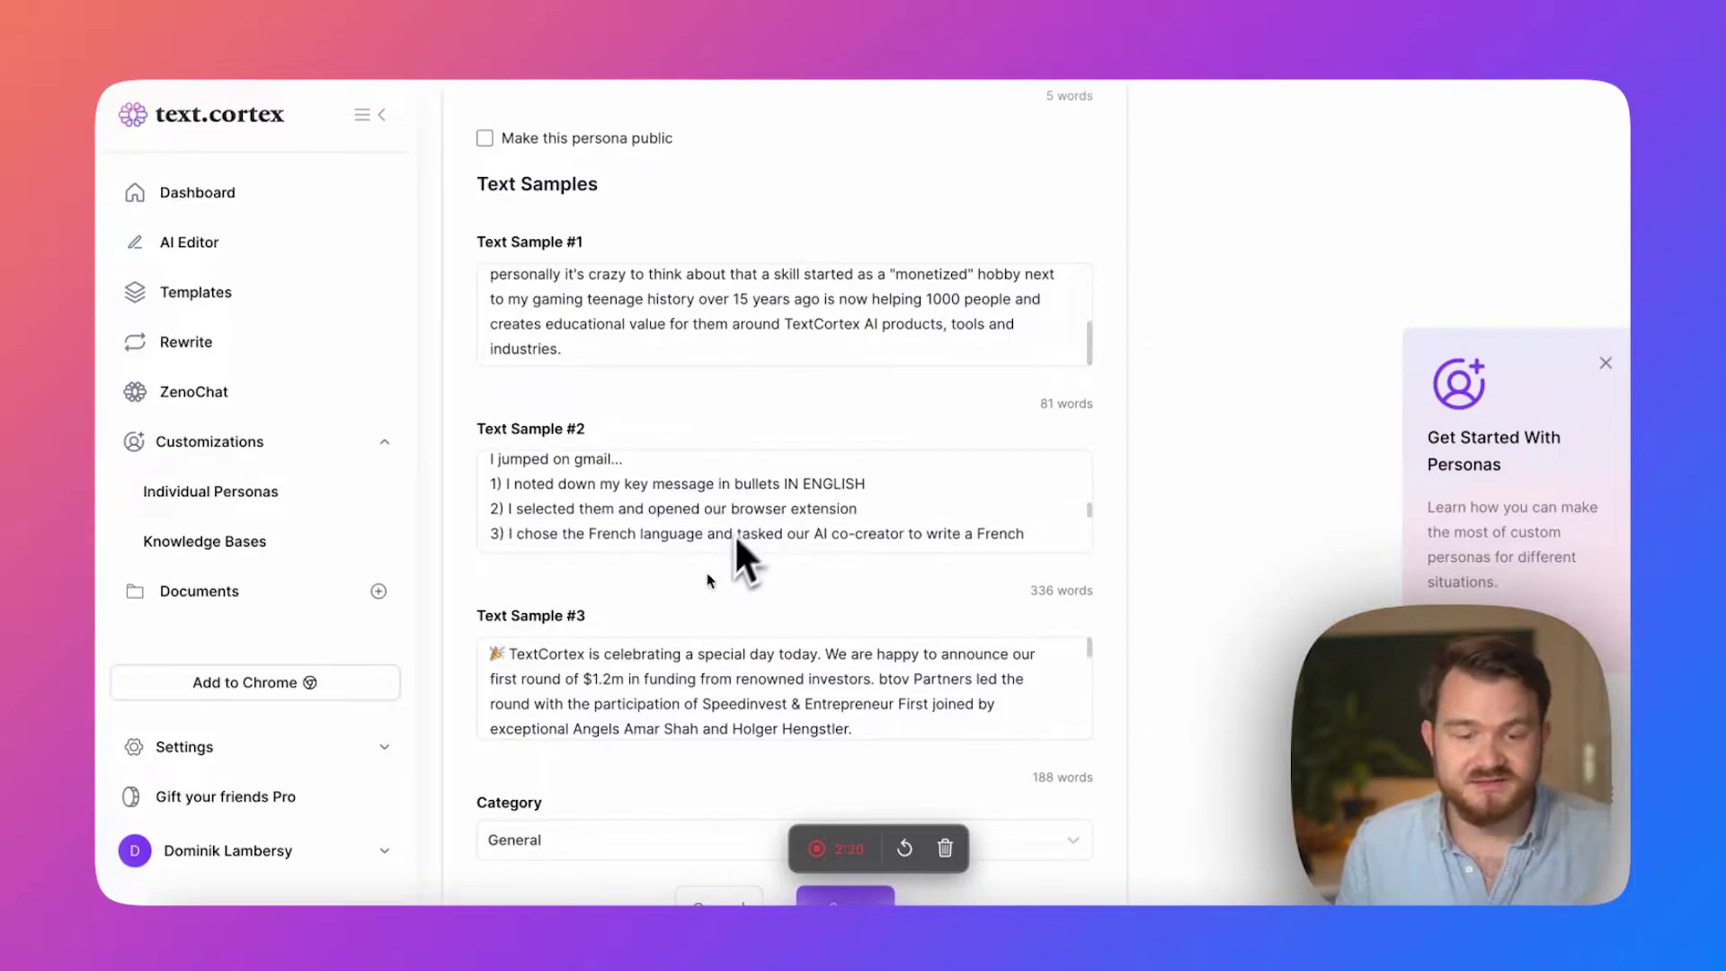
scroll(690, 634, down, 3)
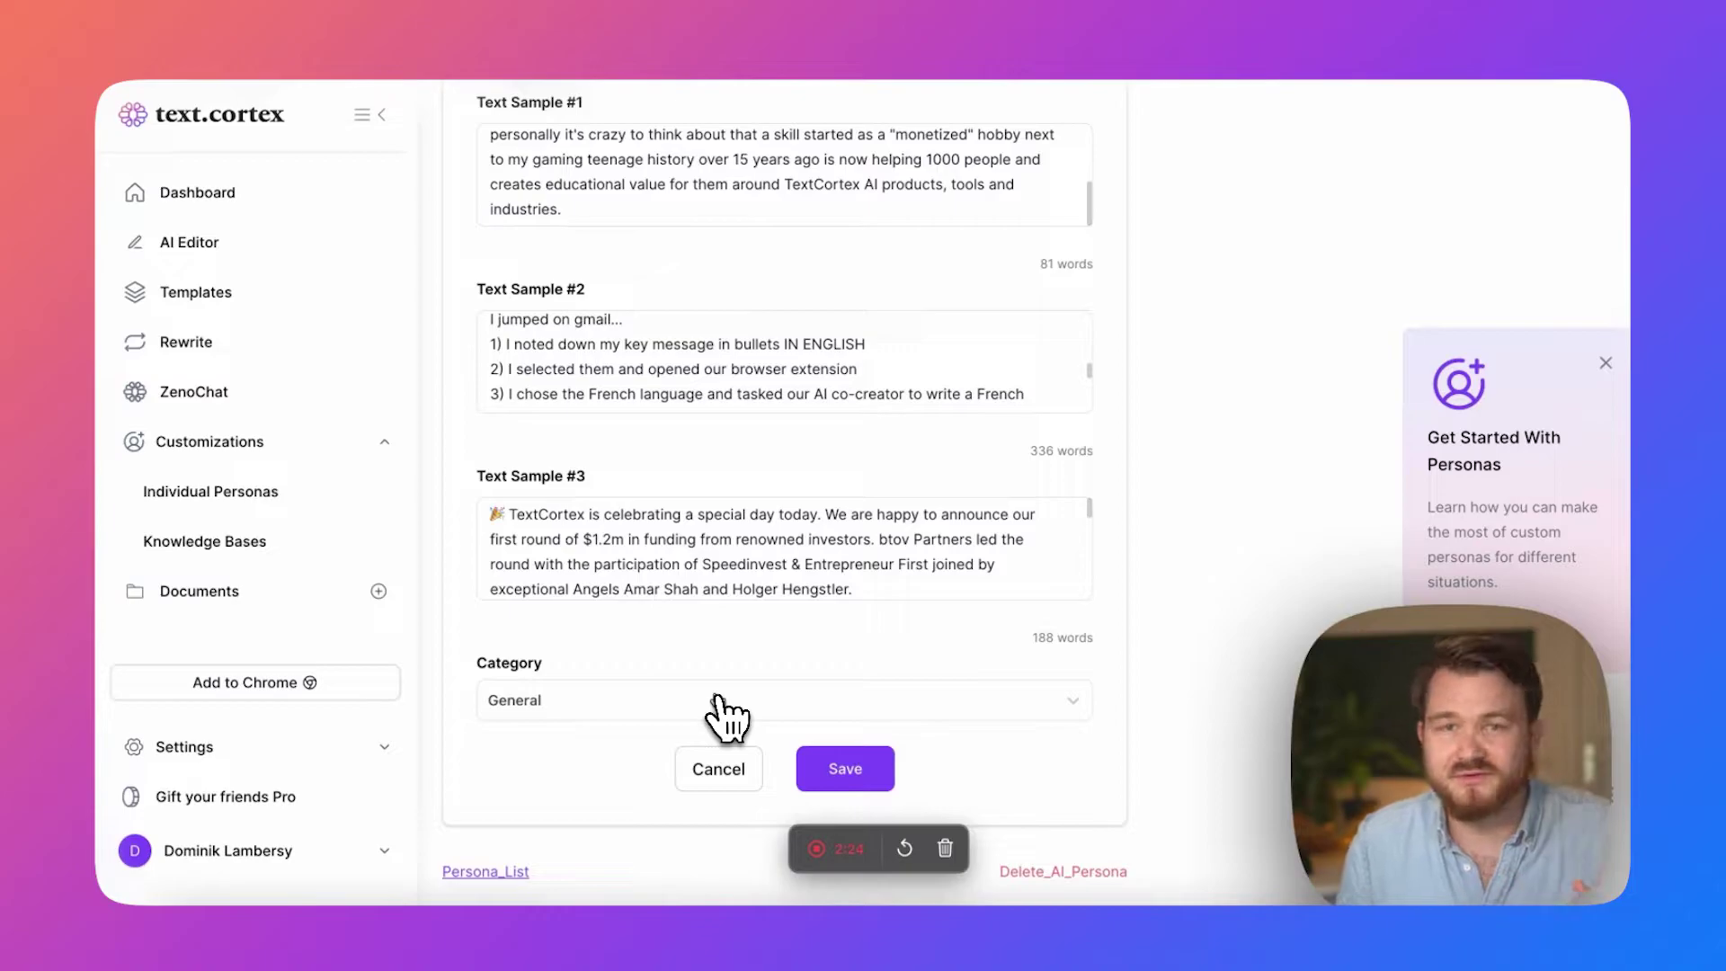
Keep the General category and save the edited persona.
click(719, 711)
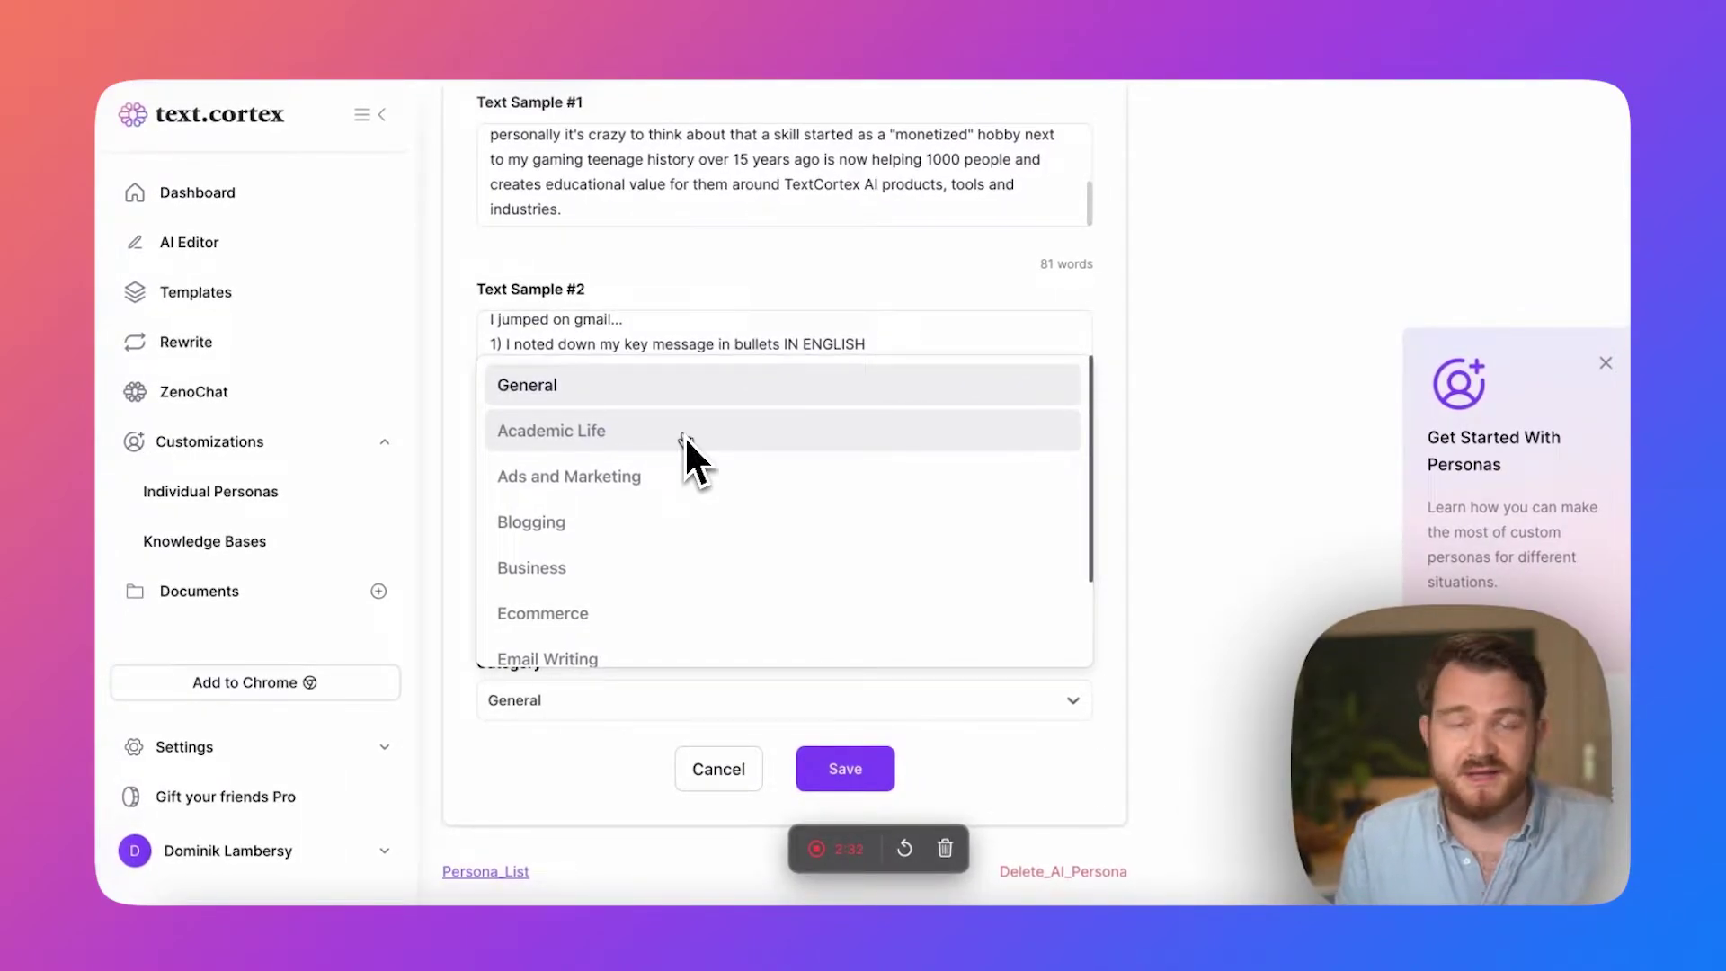
click(796, 705)
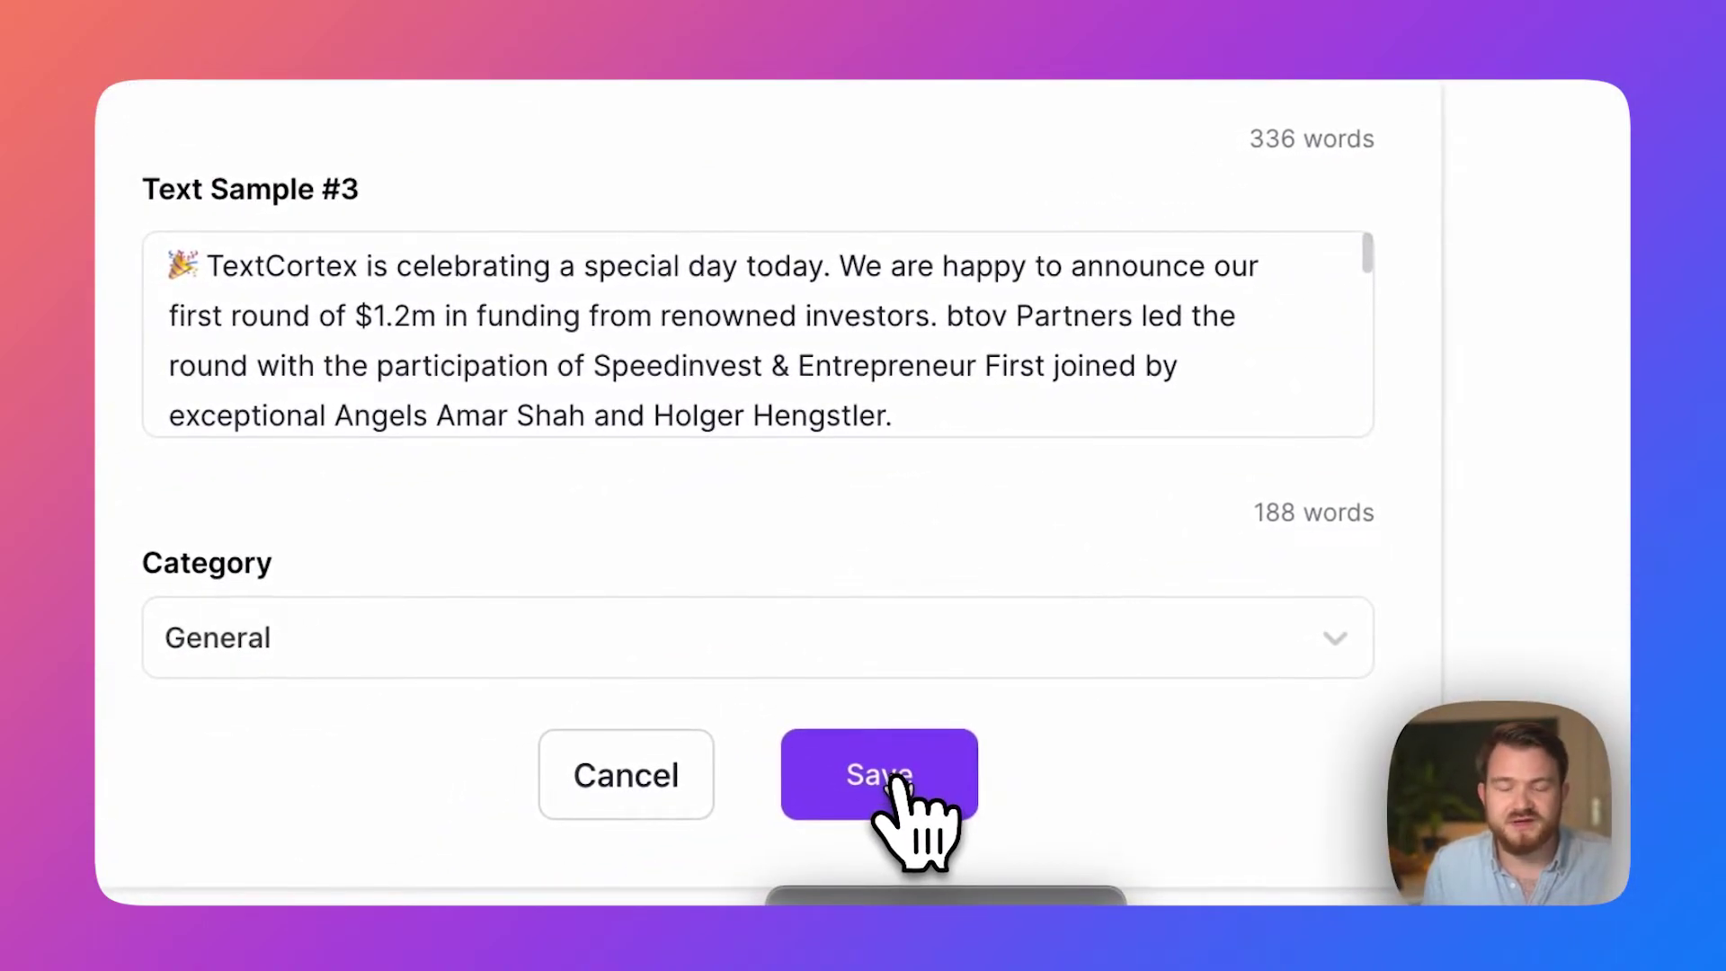
click(896, 779)
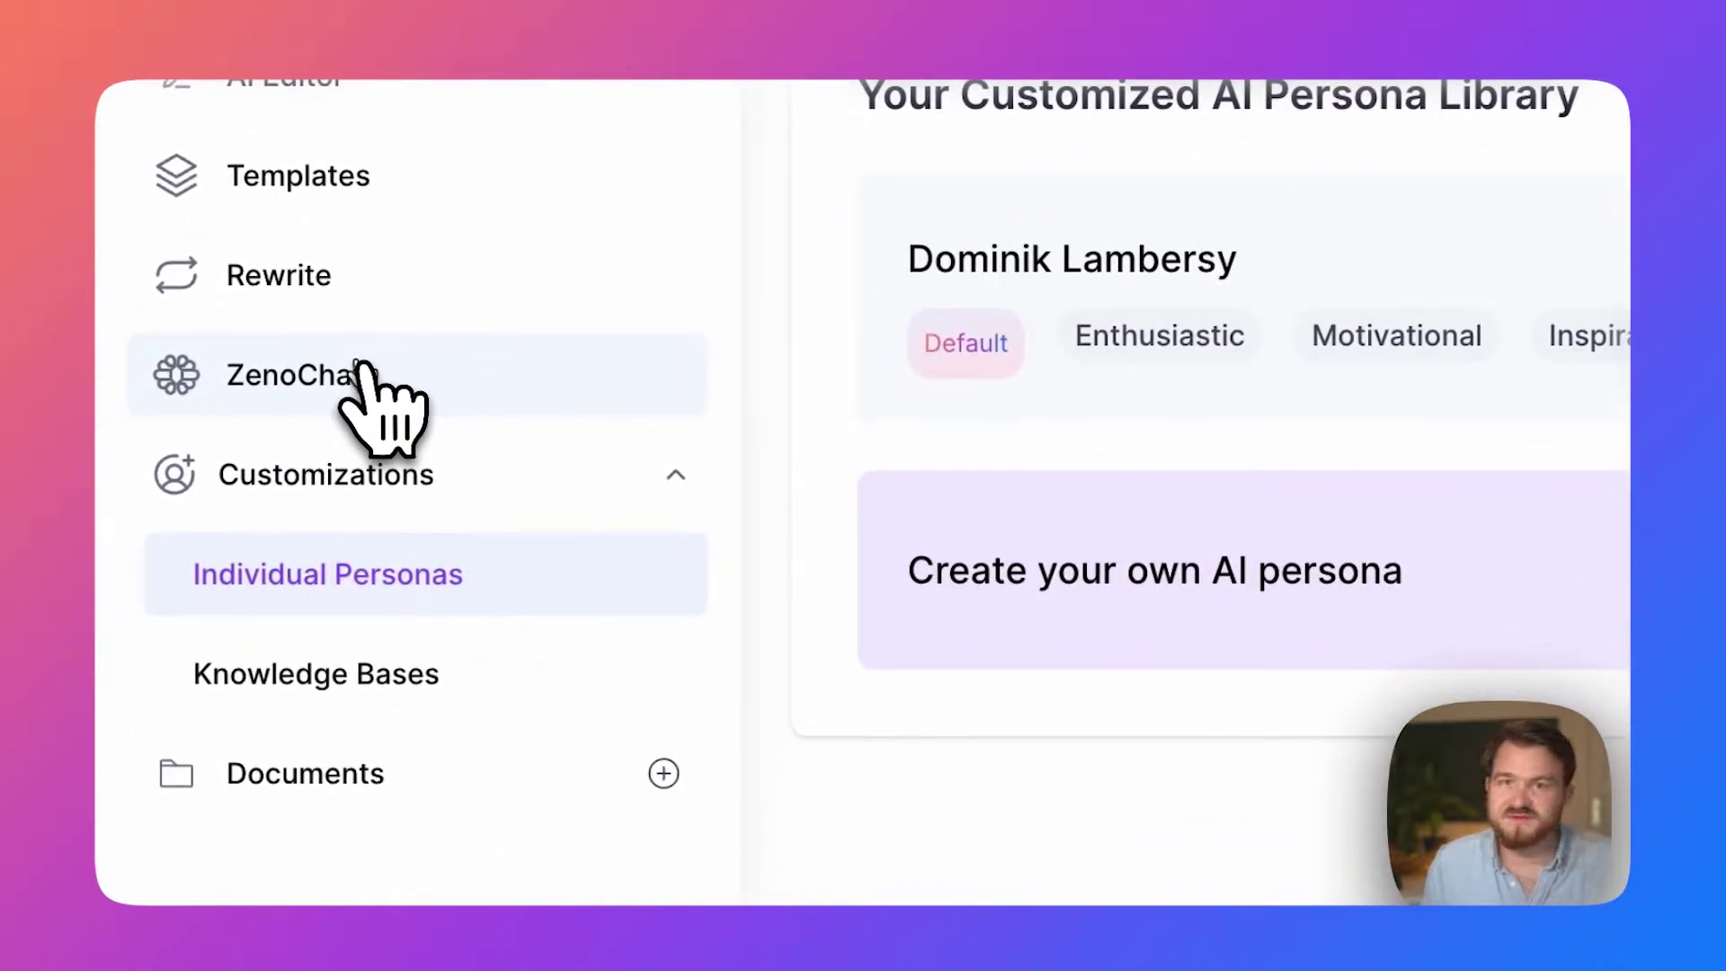
Check the persona's options, then ask it in ZenoChat 'What did you do when you were young?'.
click(362, 370)
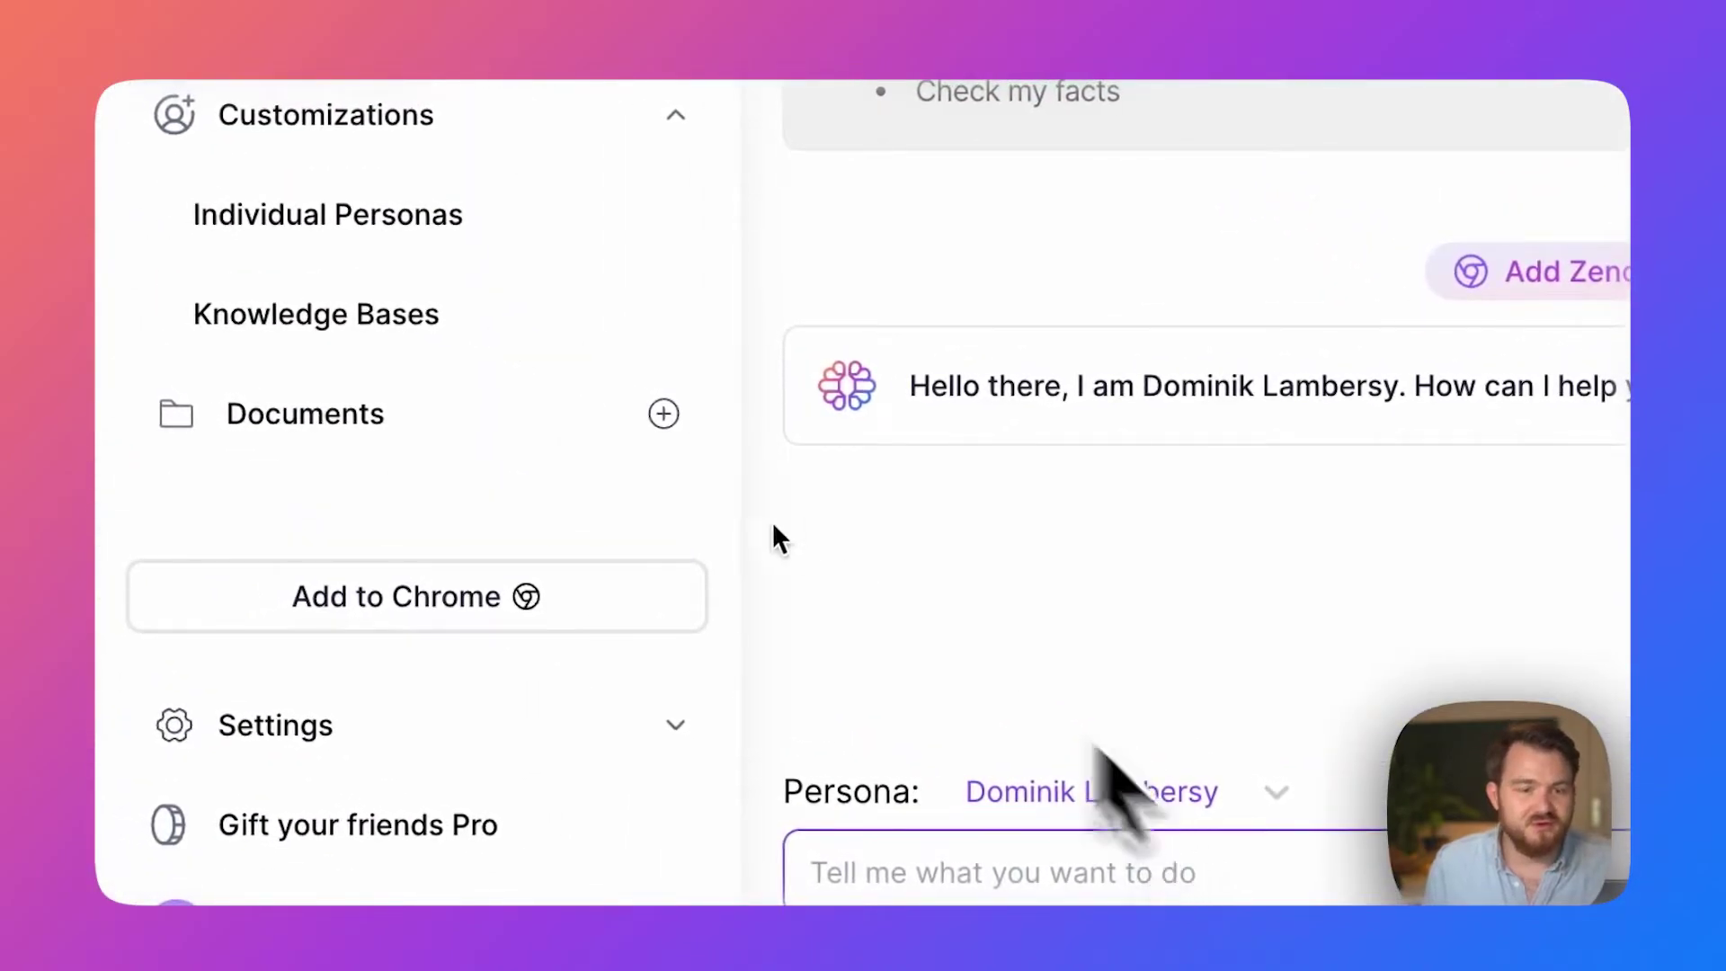
click(478, 224)
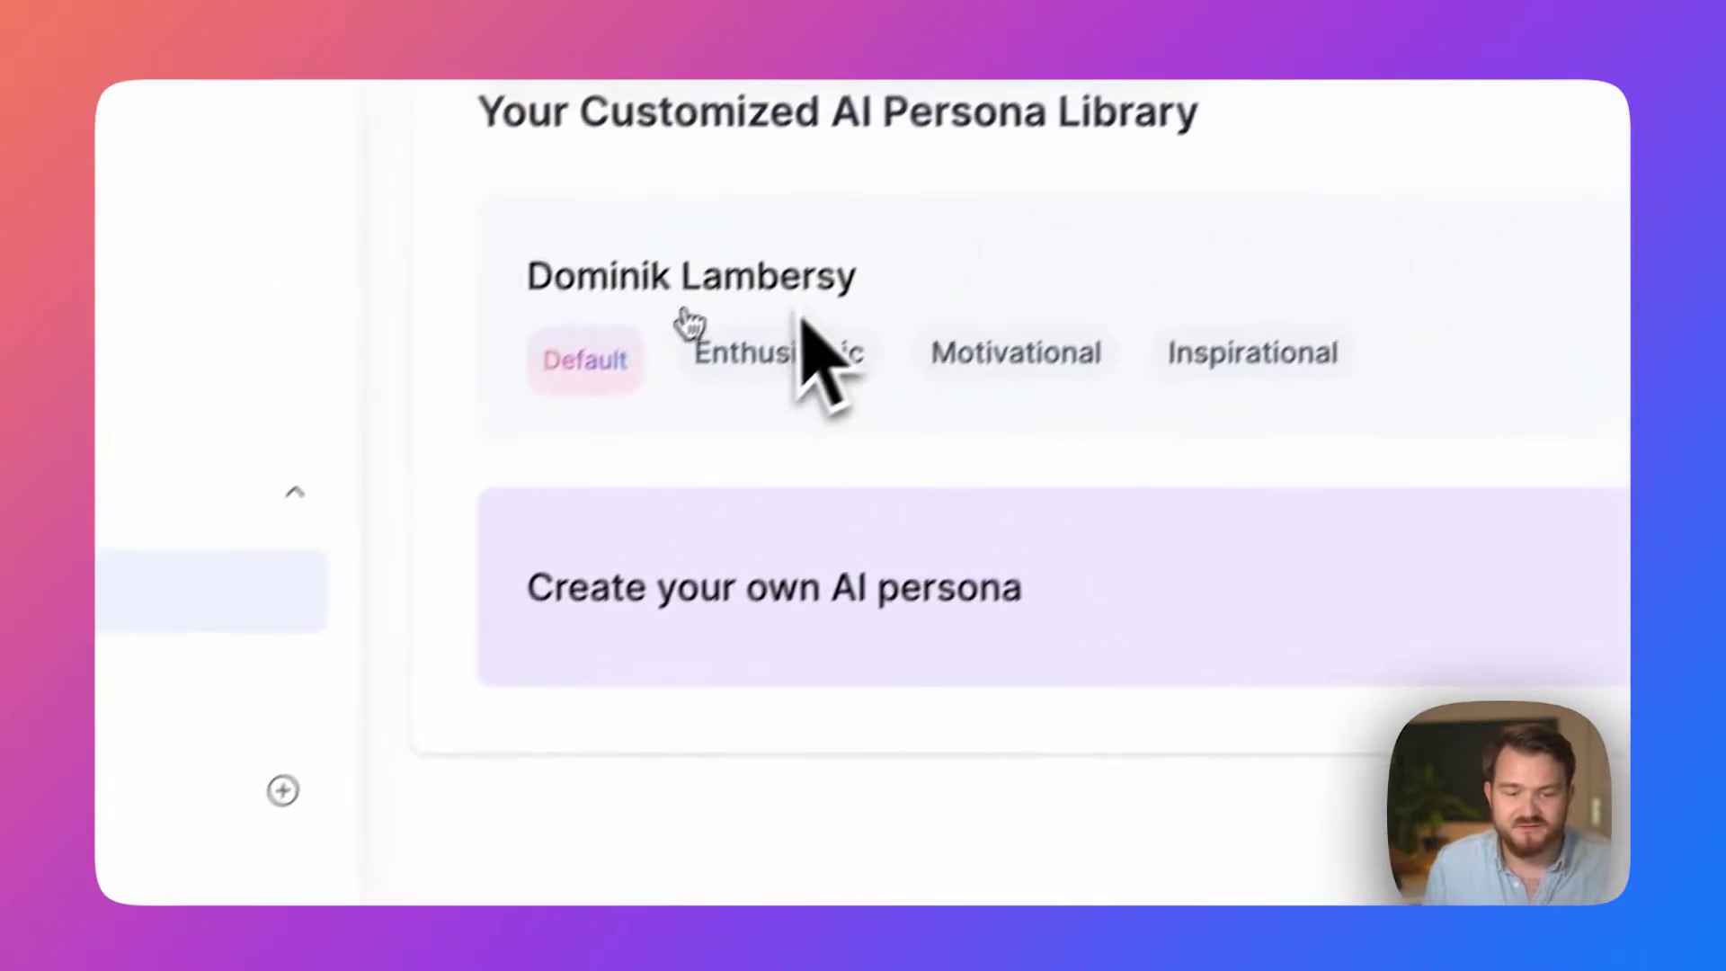
click(1148, 500)
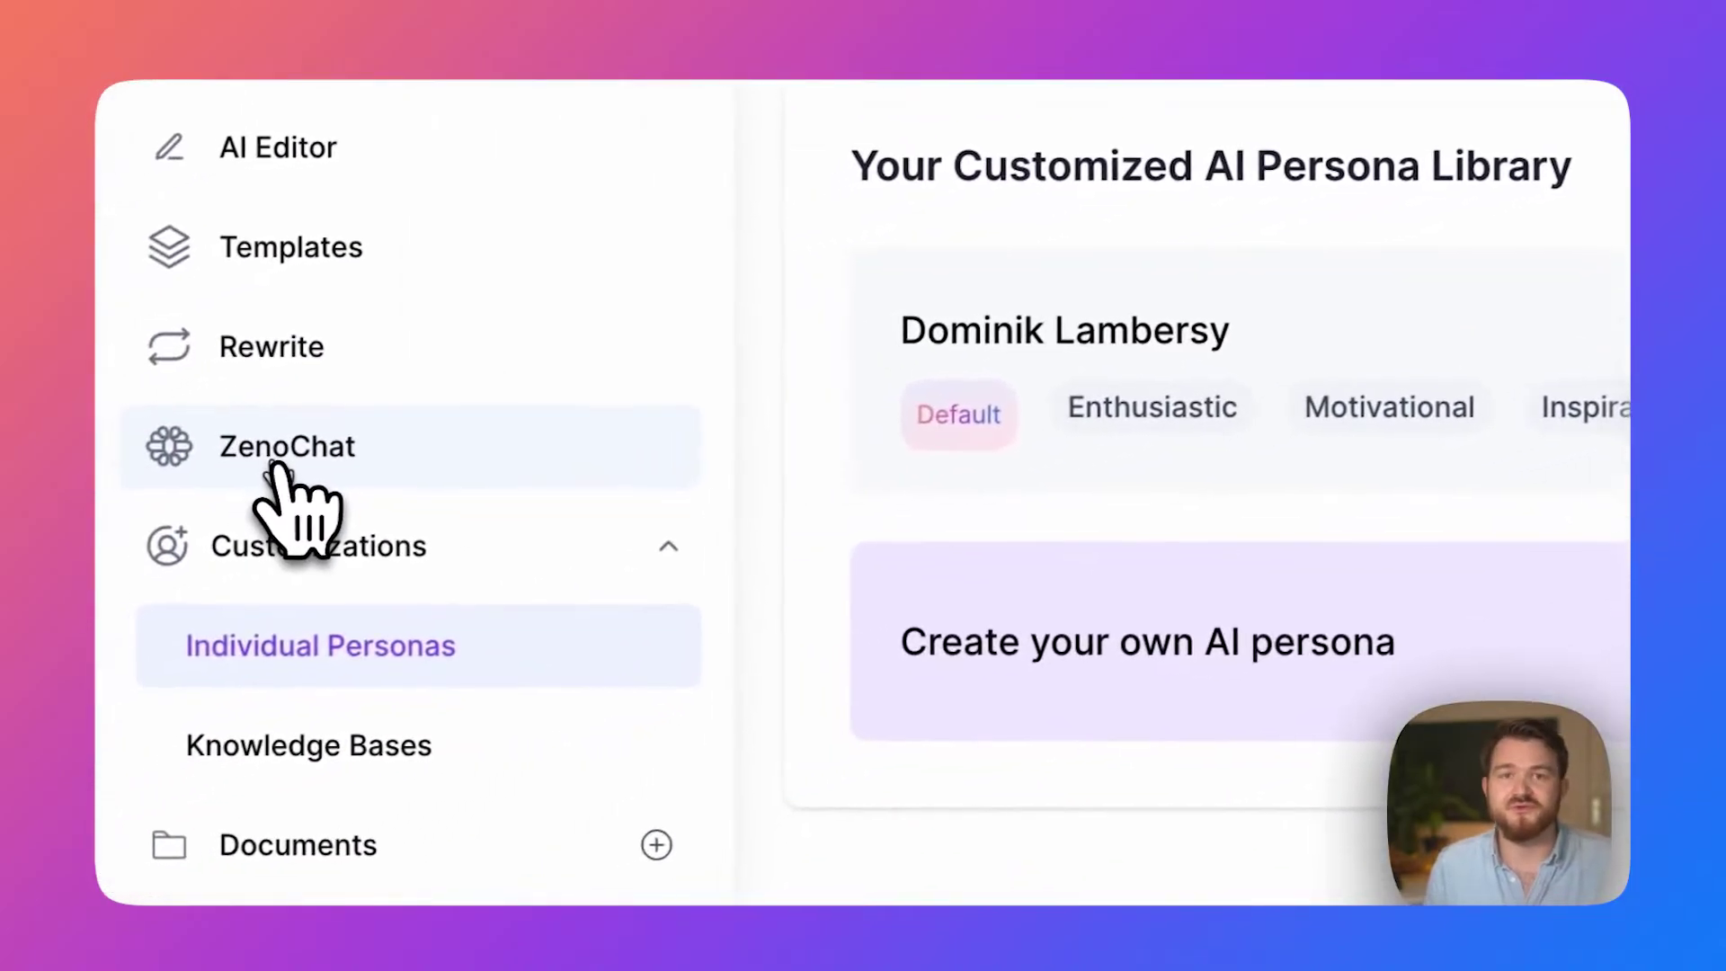
click(274, 472)
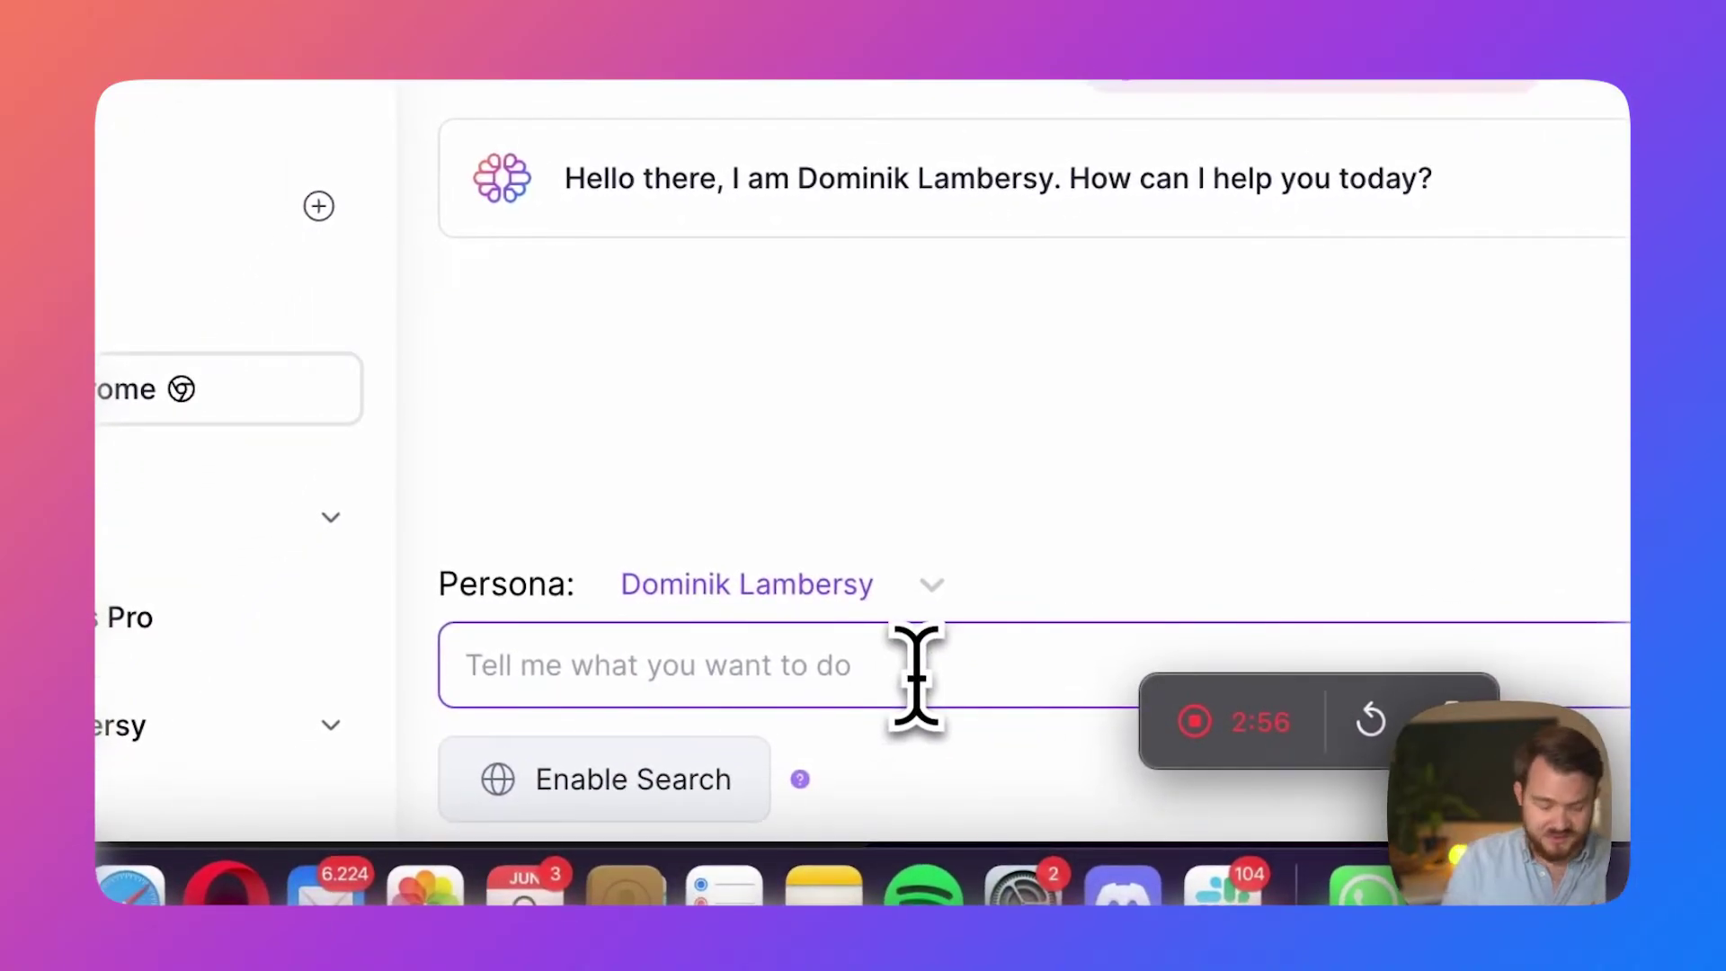
text(What did)
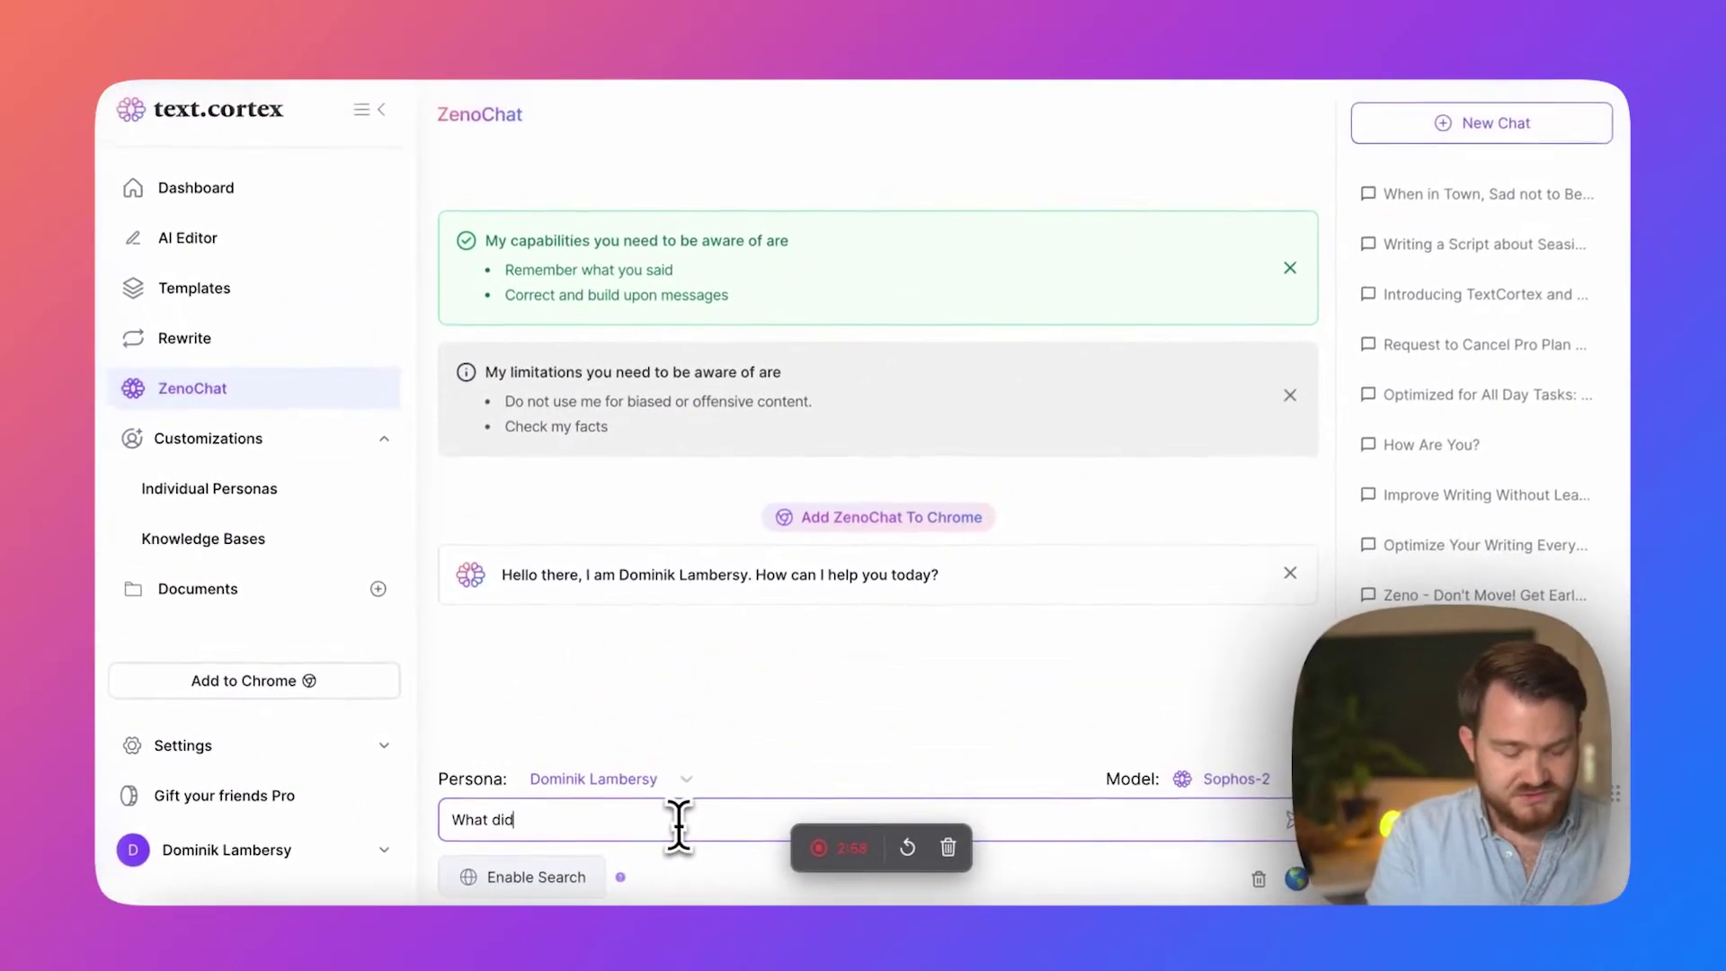
text( you do when you w)
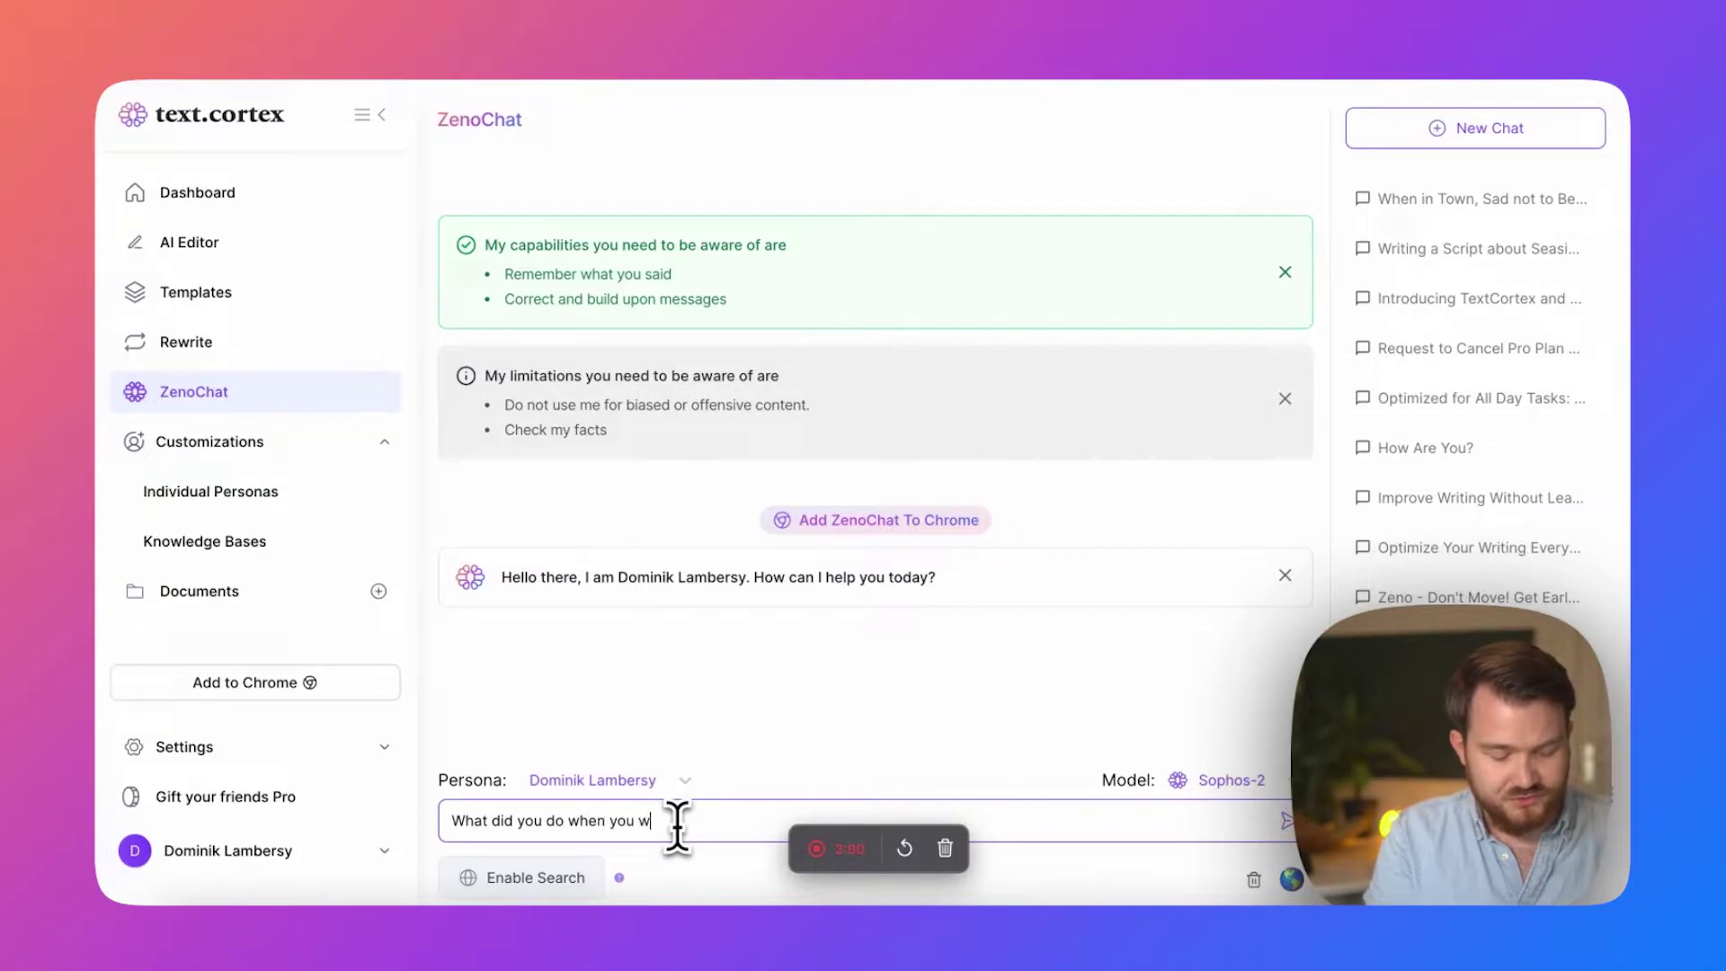
text(ere young?)
key(Return)
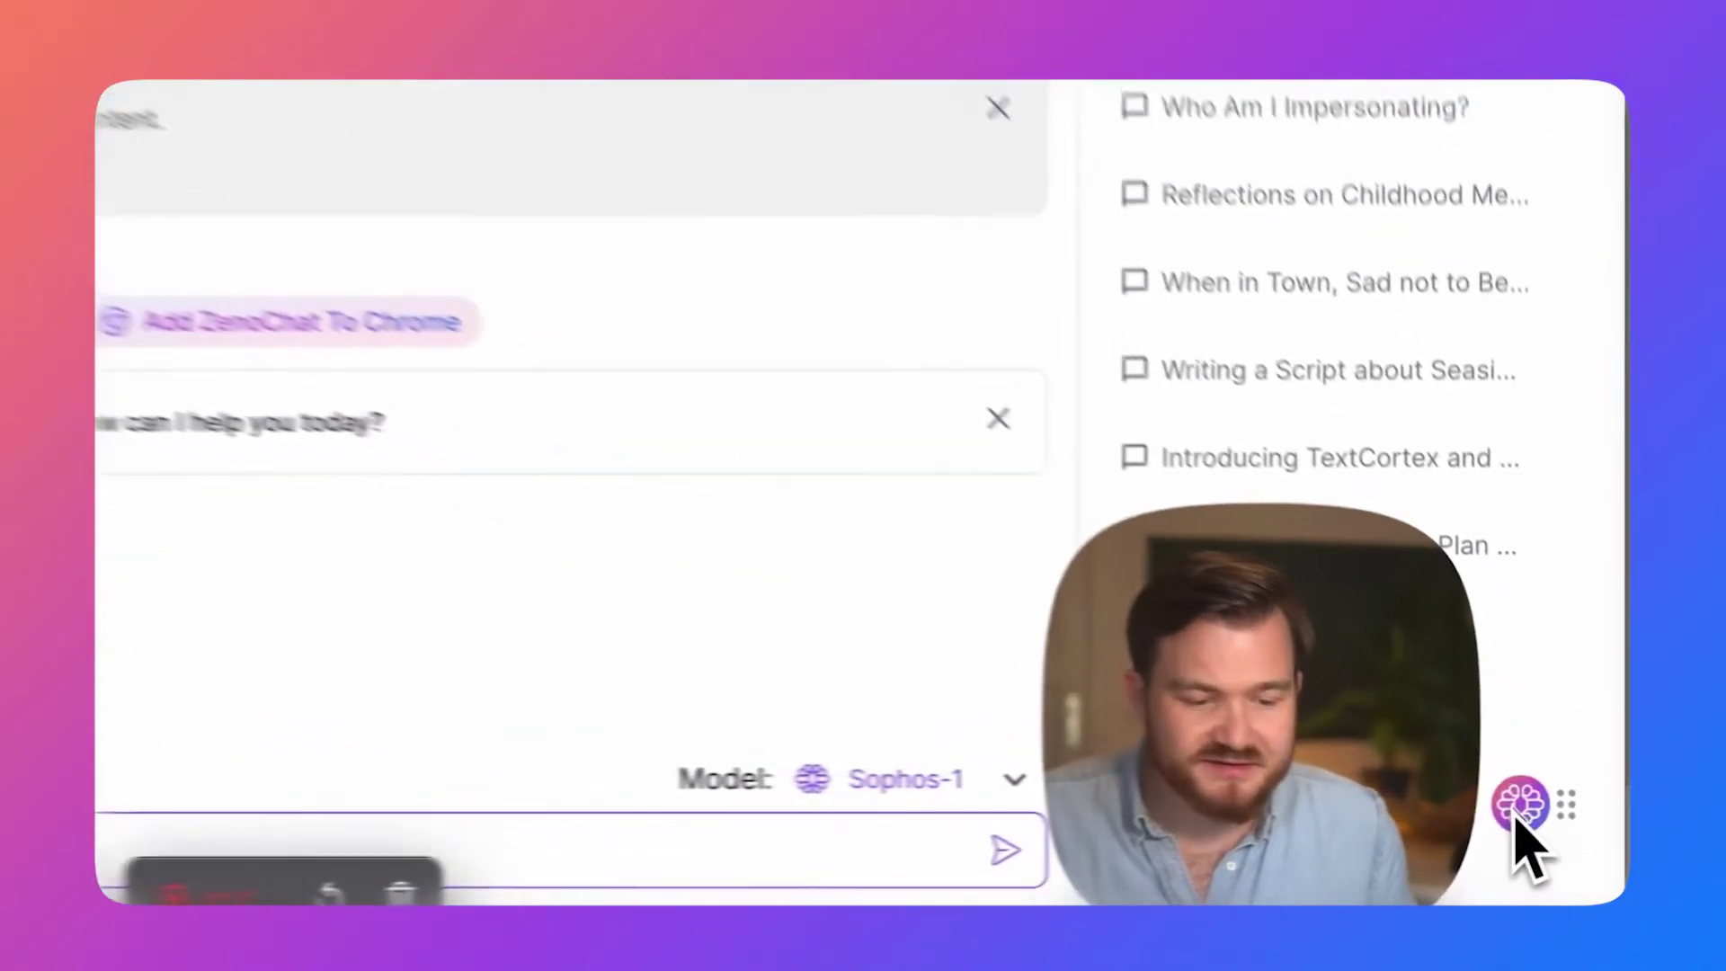
Open the TextCortex sidebar, check the persona list, and expand it into a full ZenoChat page.
click(1520, 805)
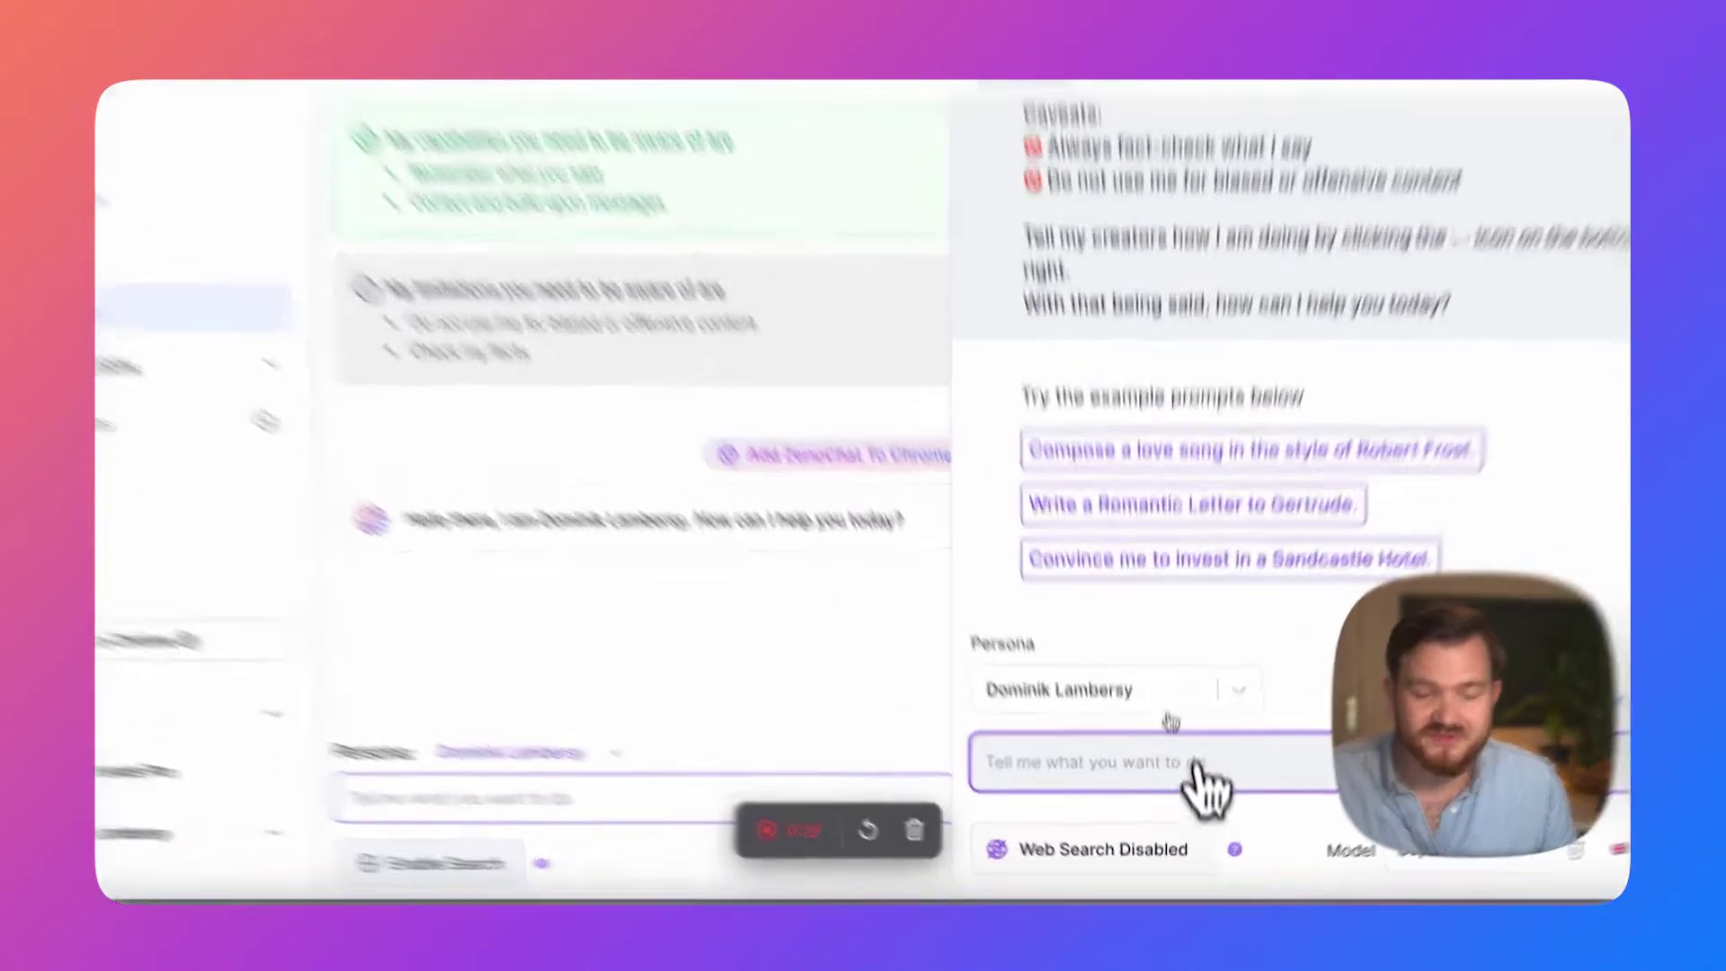
click(1084, 739)
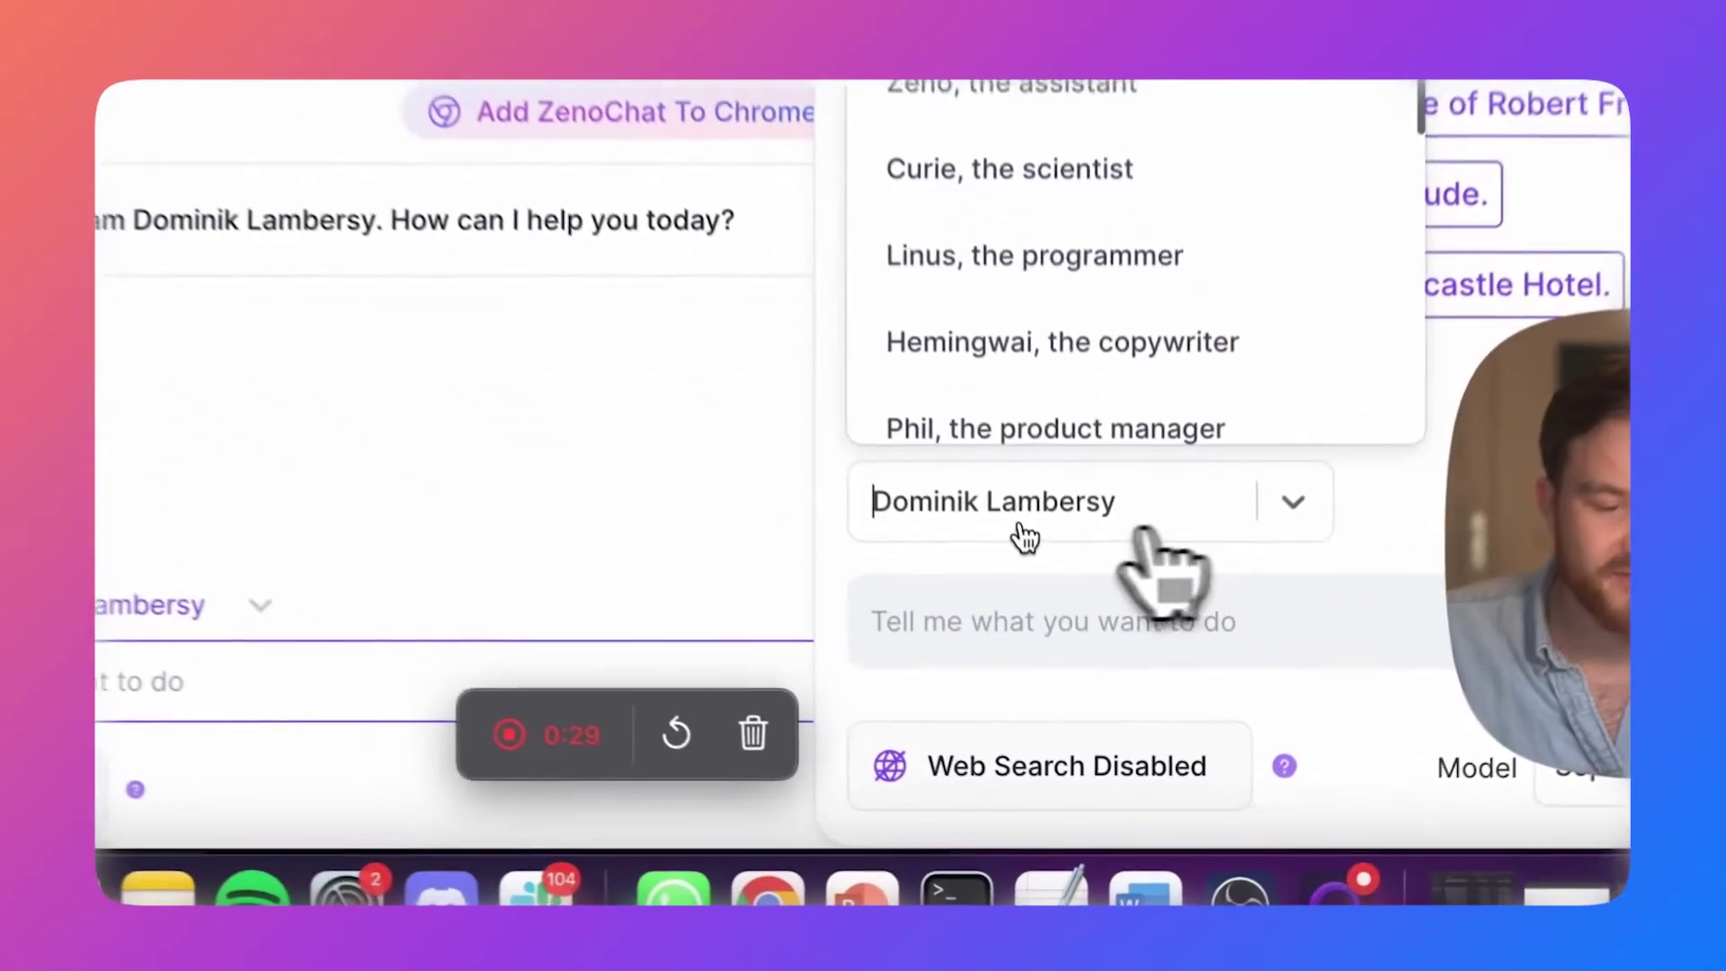
scroll(1169, 378, up, 3)
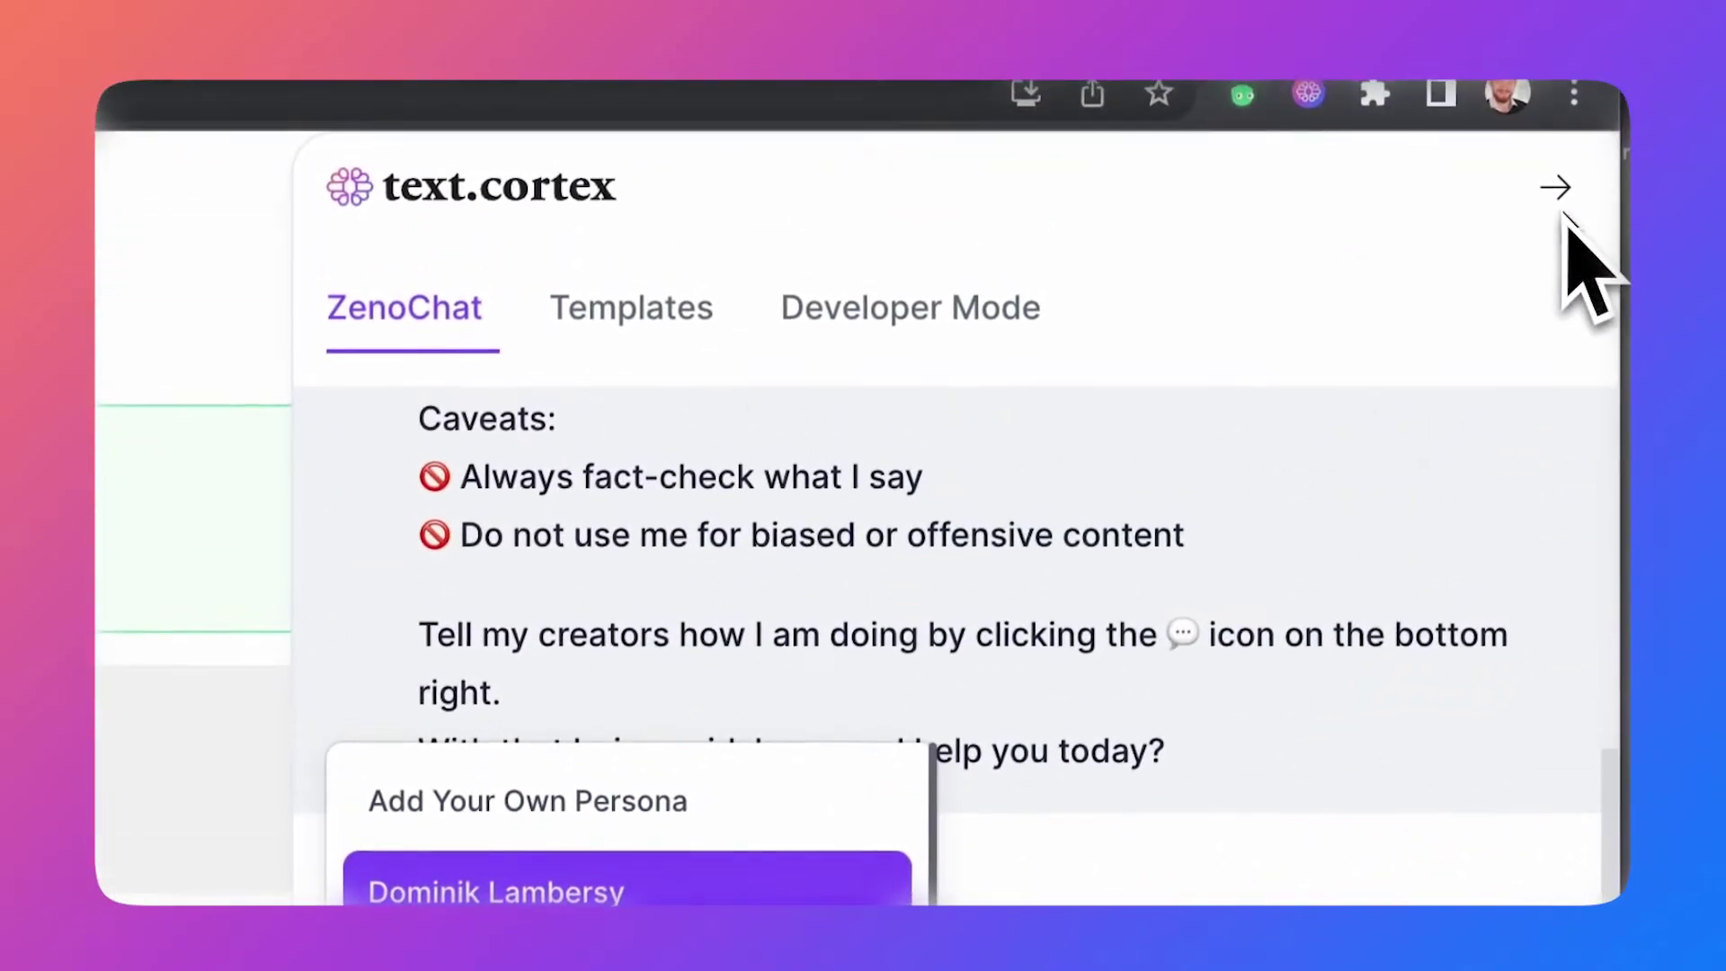
click(1553, 185)
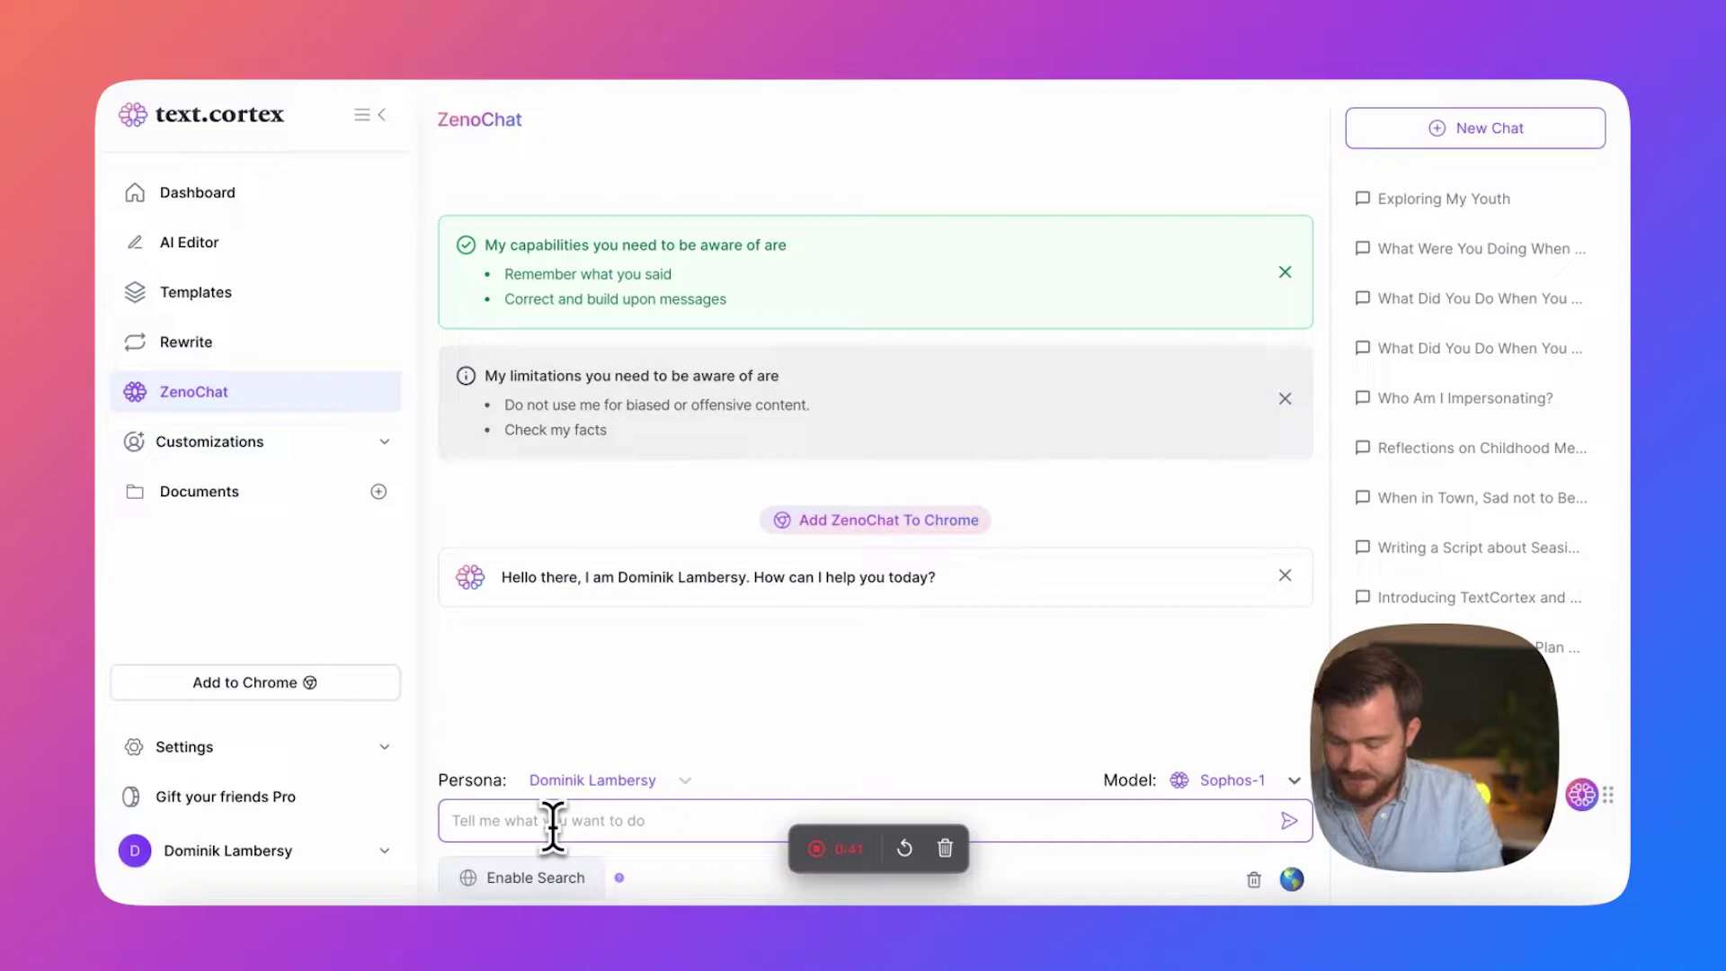
Ask the persona 'What did you do when you were younger?'.
text(What)
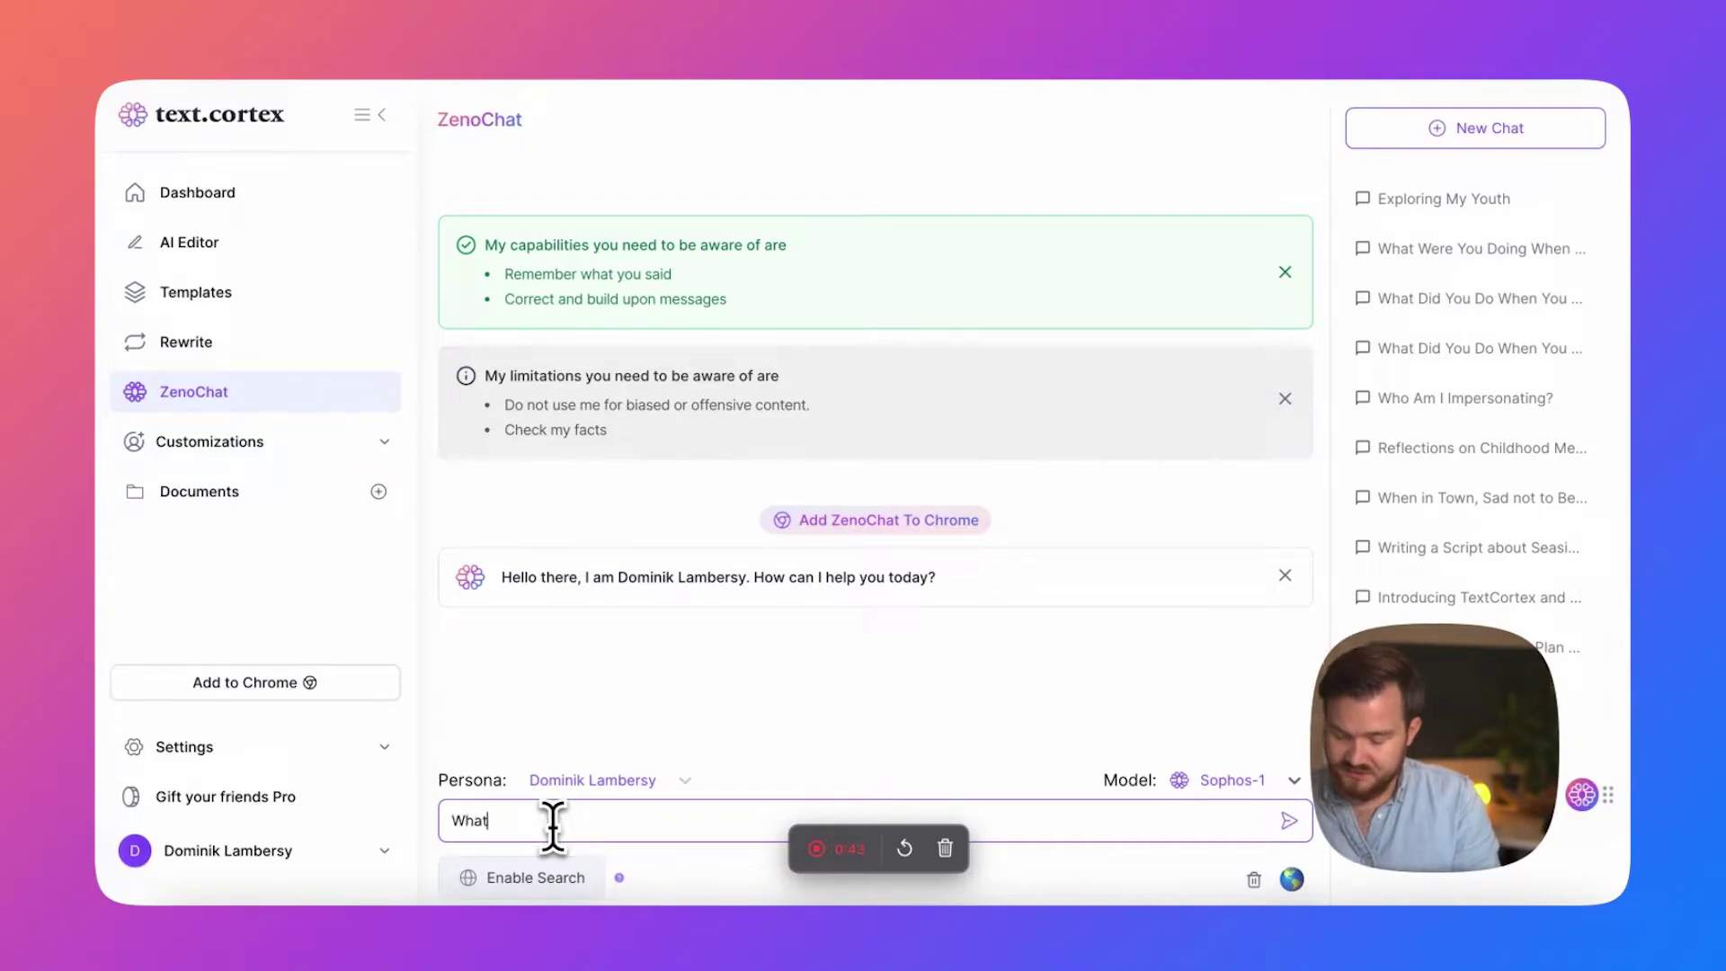
text( did you do when you were younger)
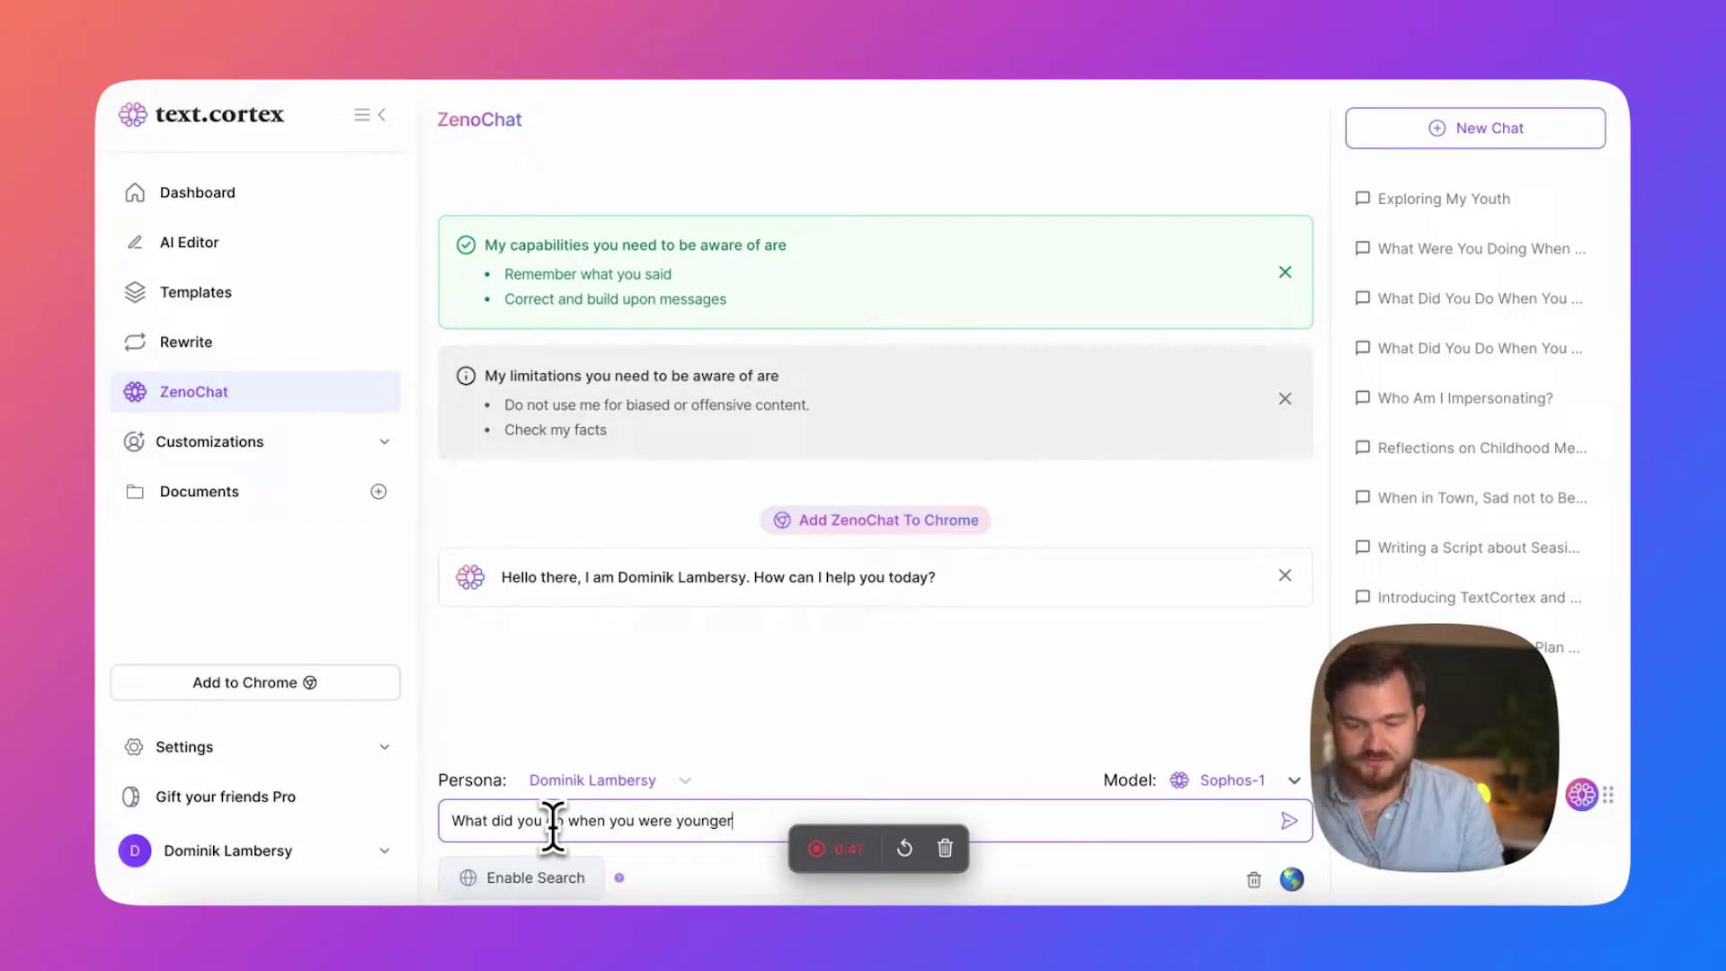
text(?)
key(Return)
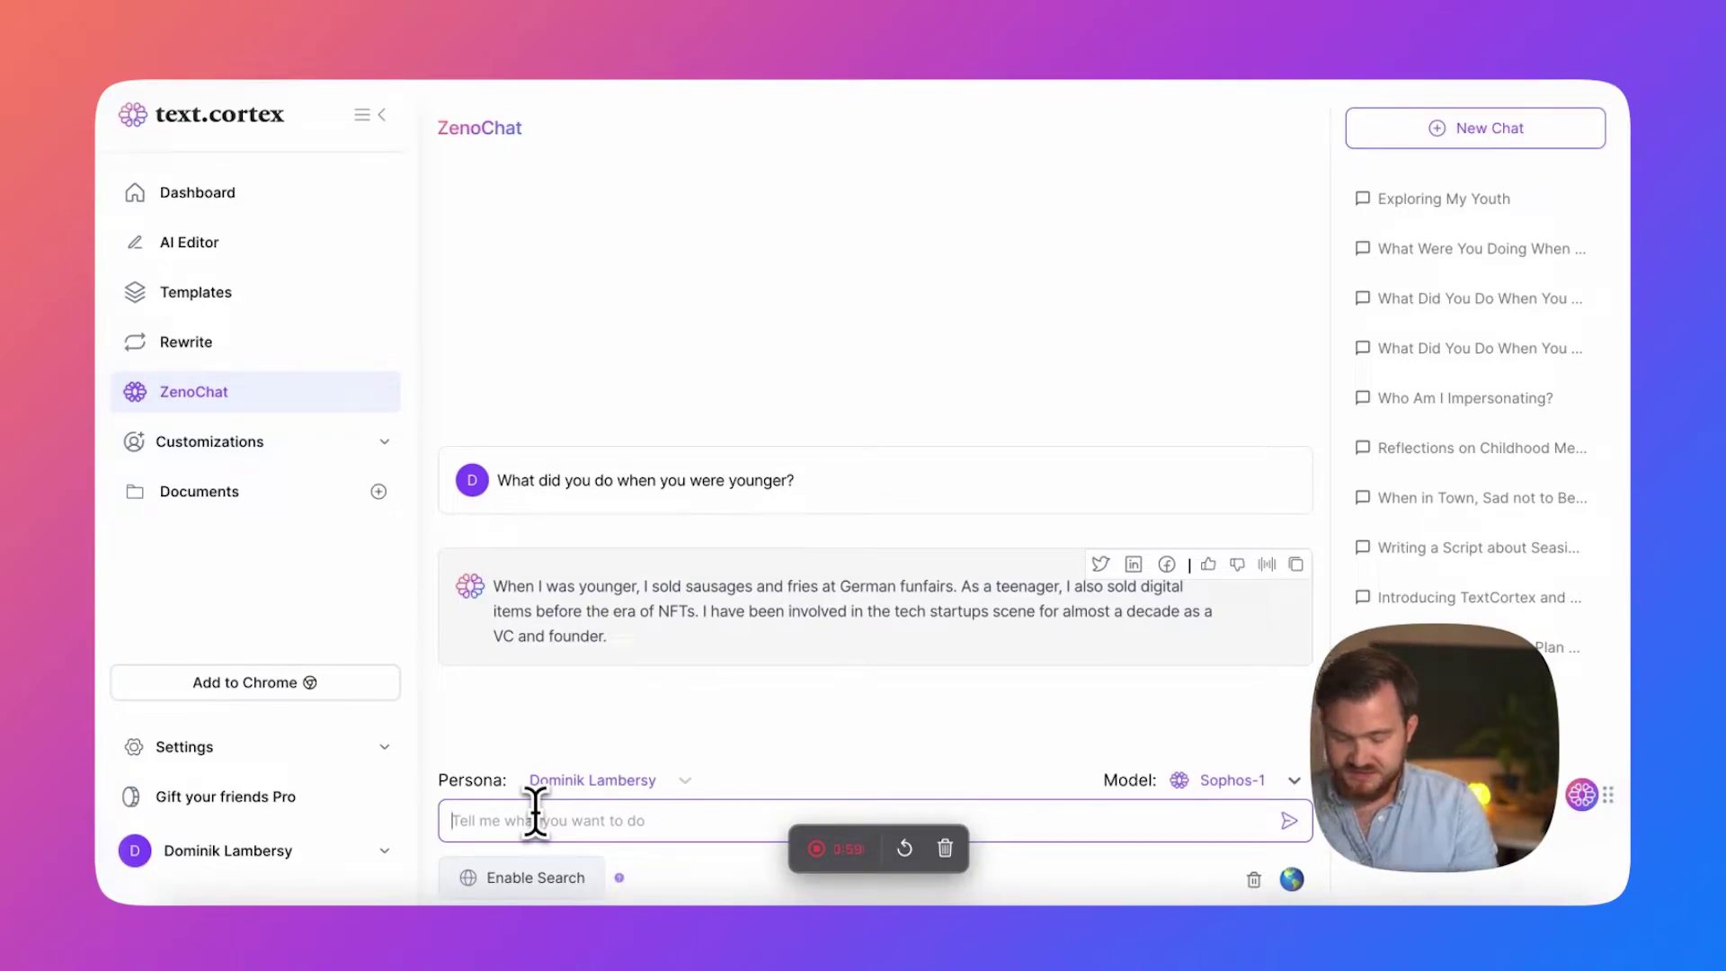
Ask for its top advice when speaking to an audience of aspiring founders.
text(What would be your )
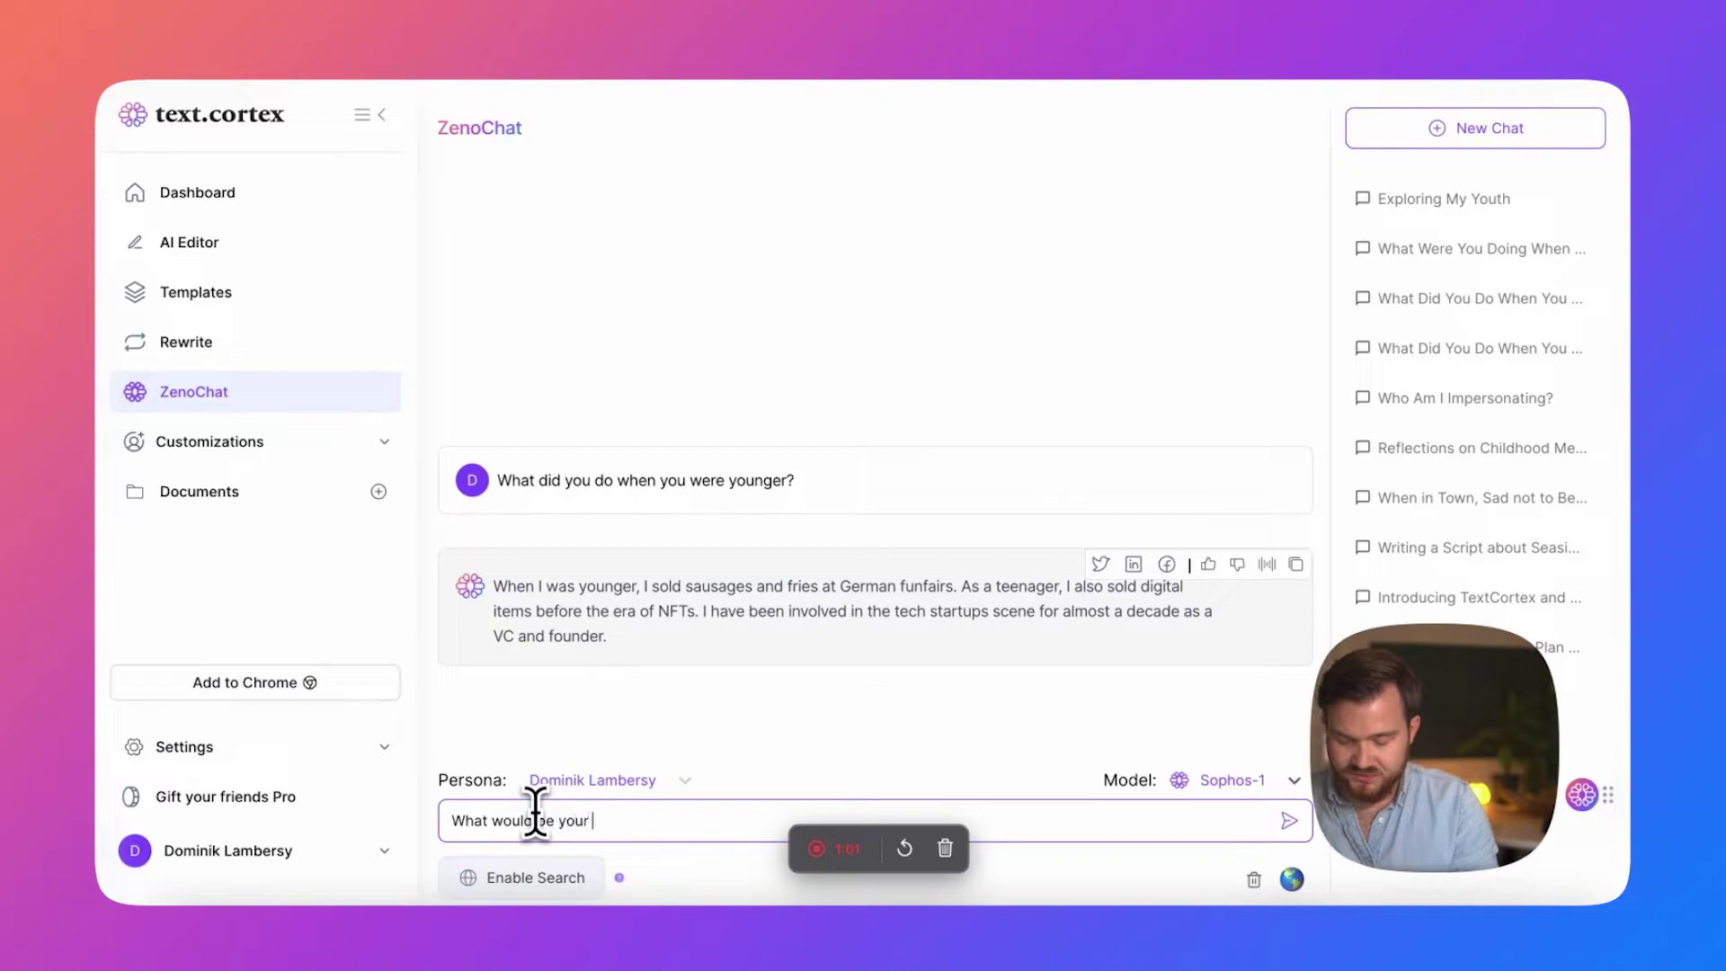
text(top advices )
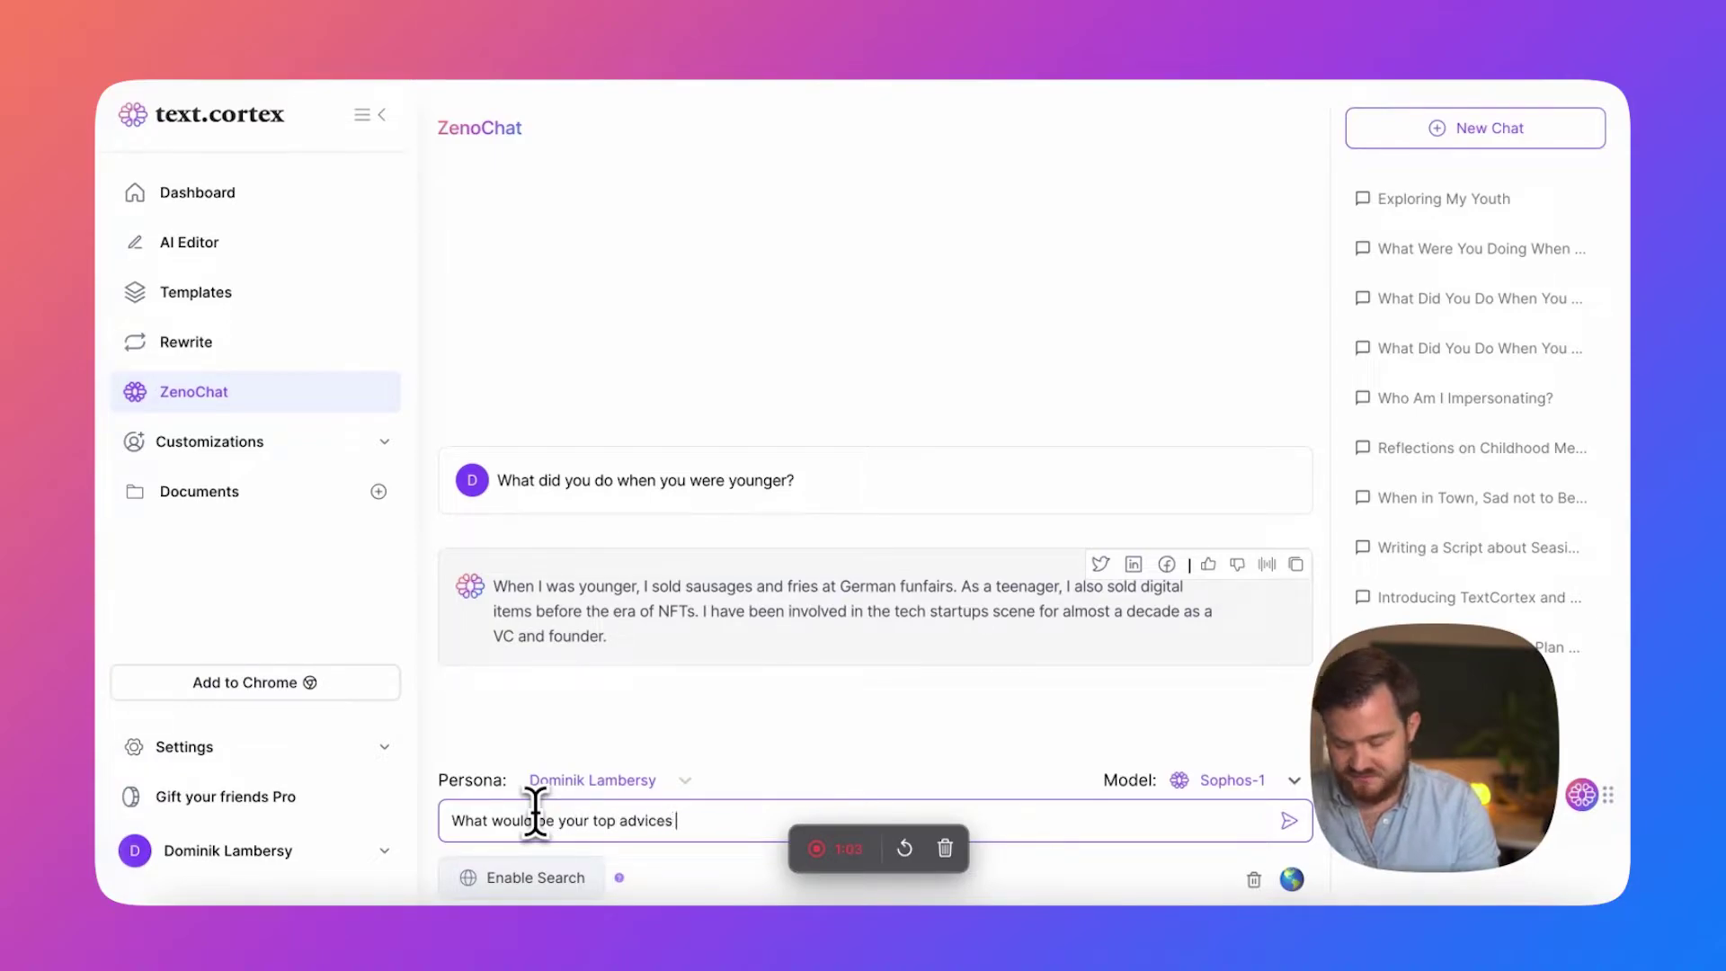
text(when speaking in front of an)
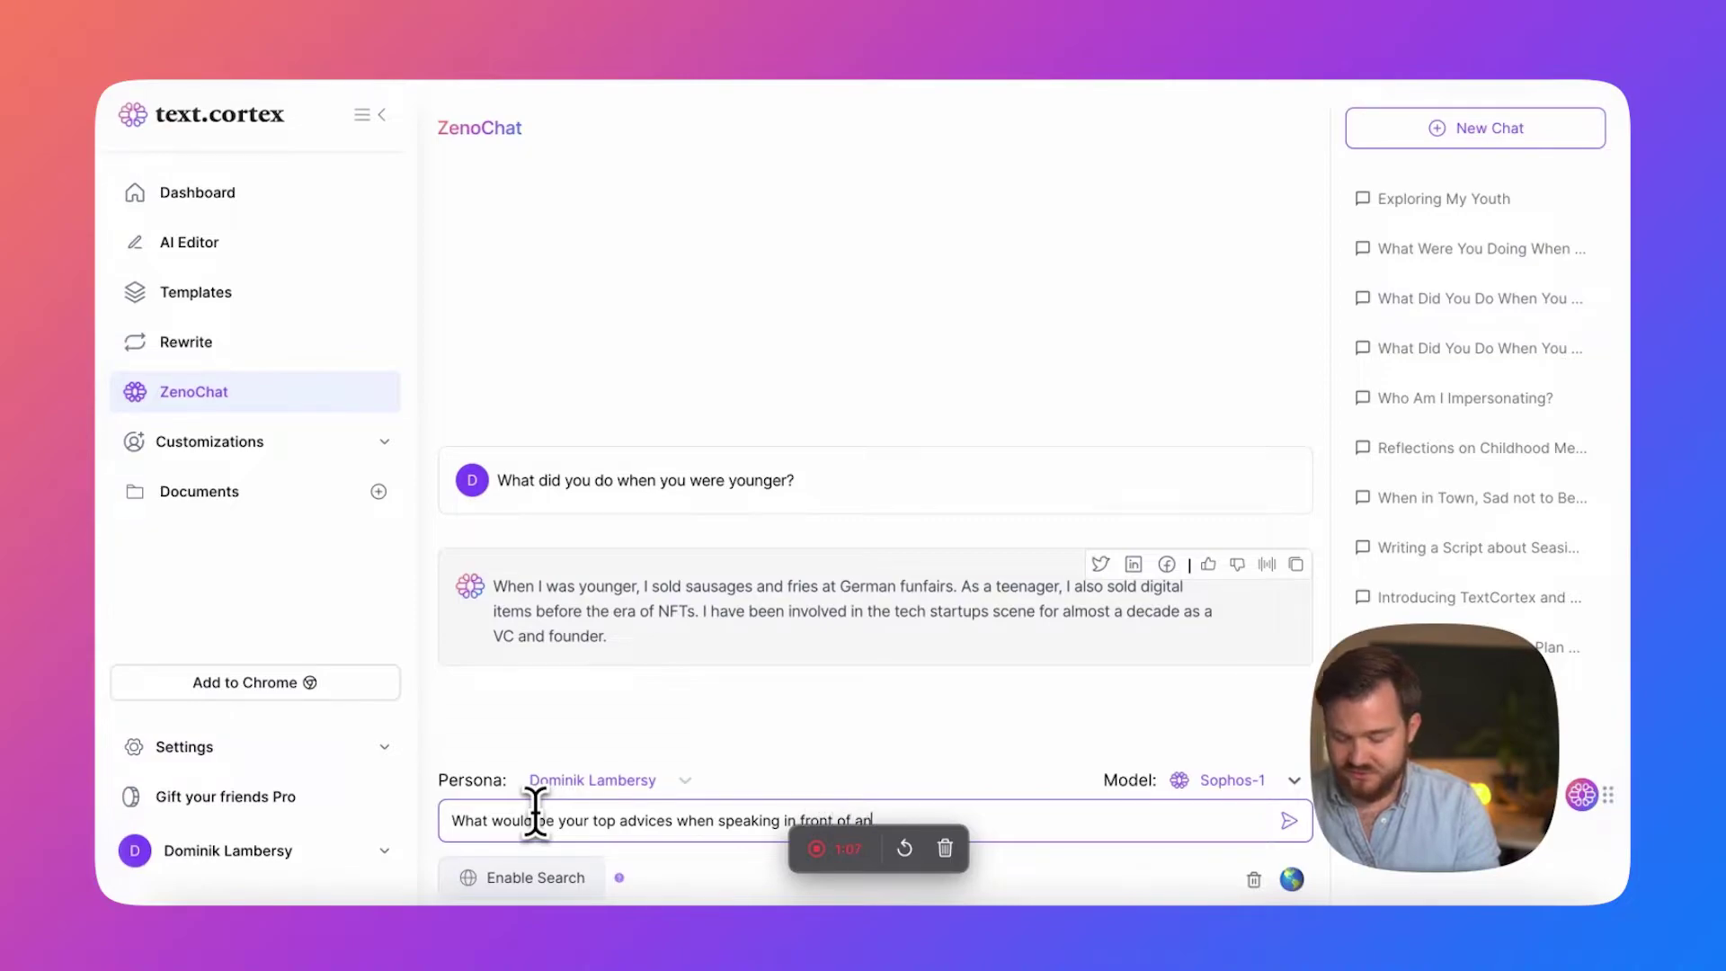
text( audience of asp)
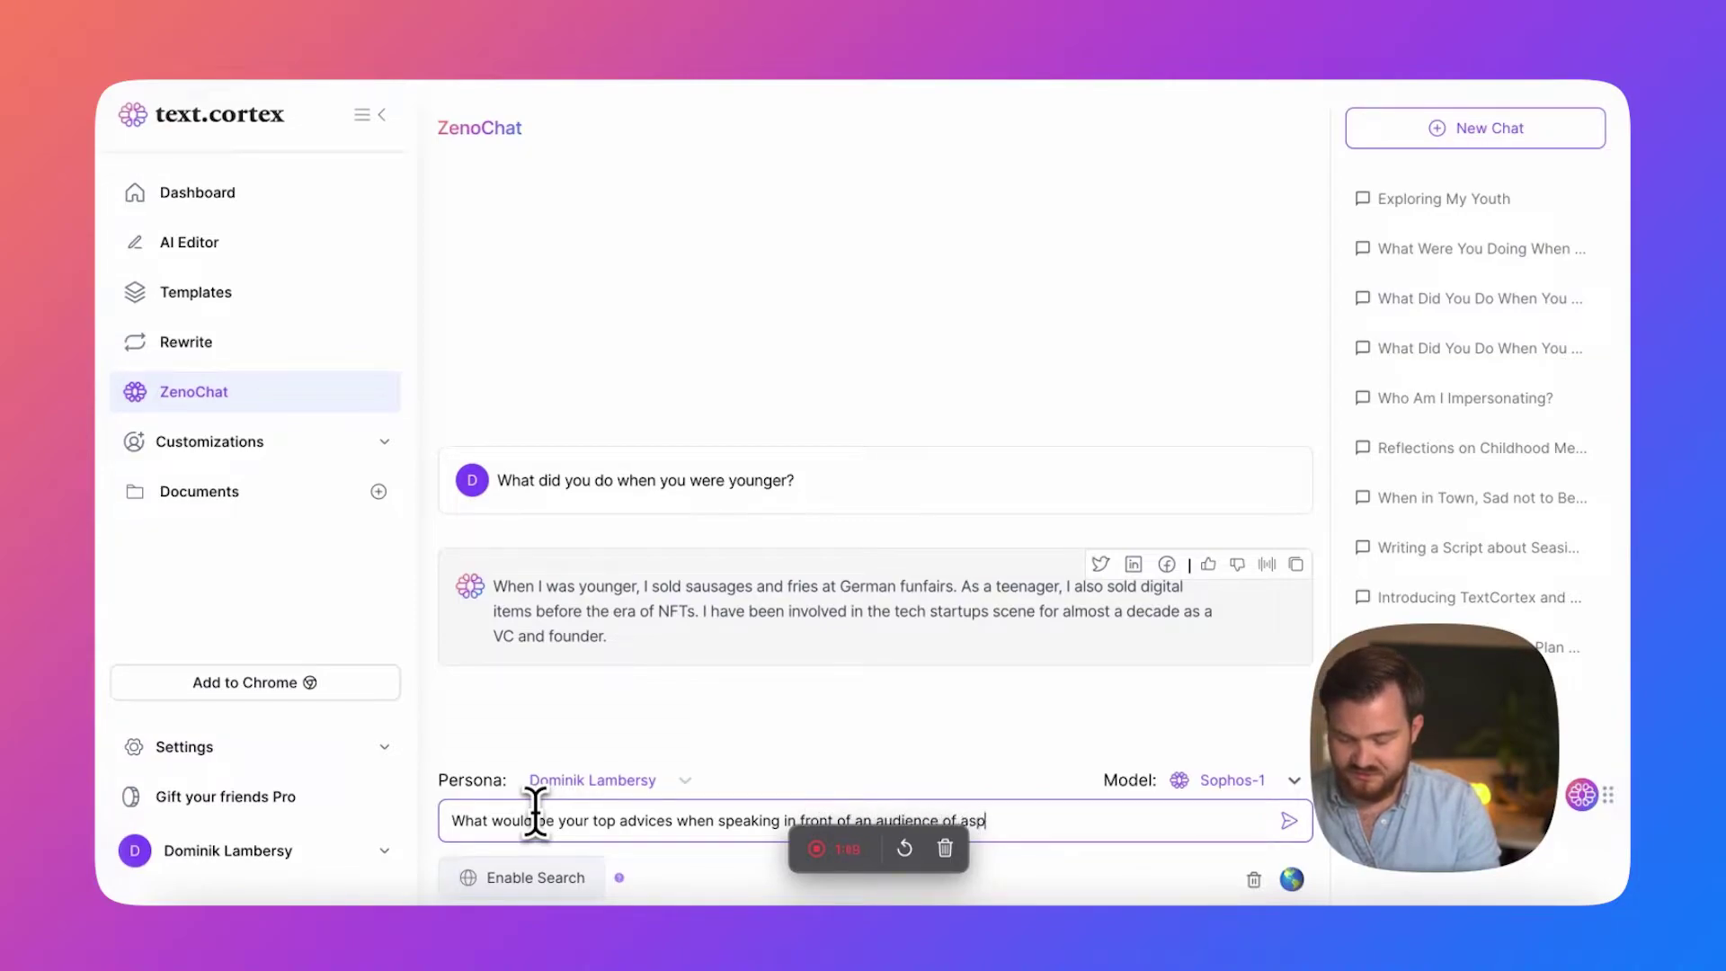
text(riing)
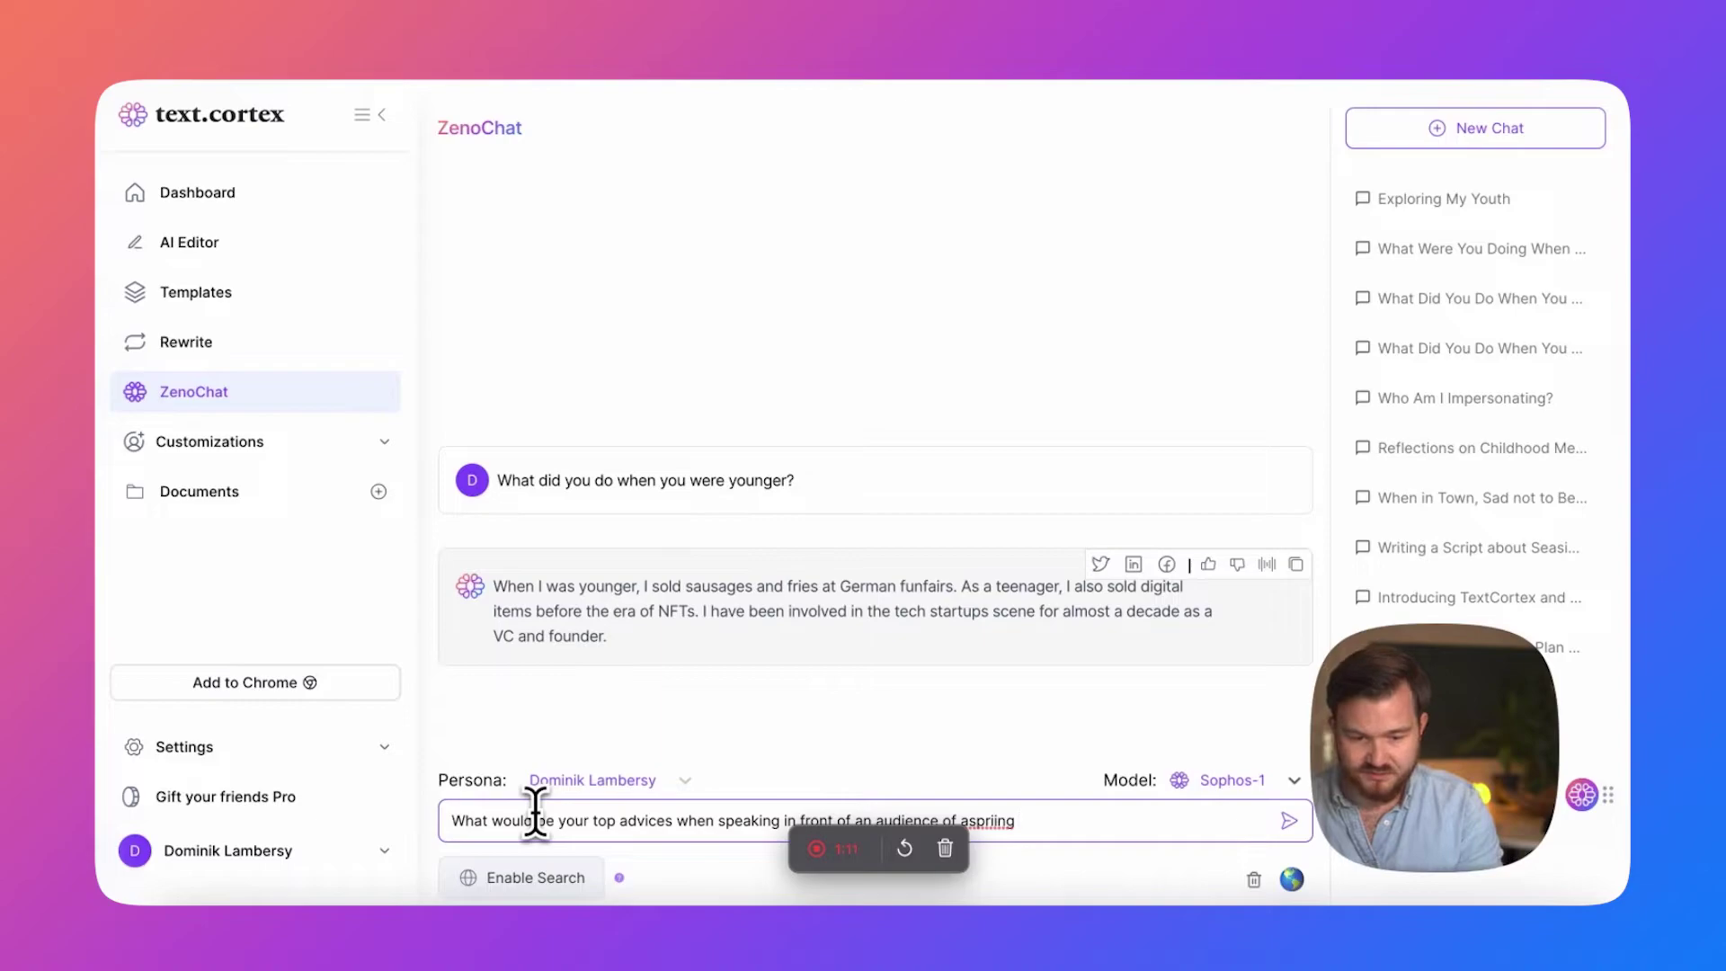
key(BackSpace)
key(BackSpace)
key(BackSpace)
key(BackSpace)
key(BackSpace)
text(iring )
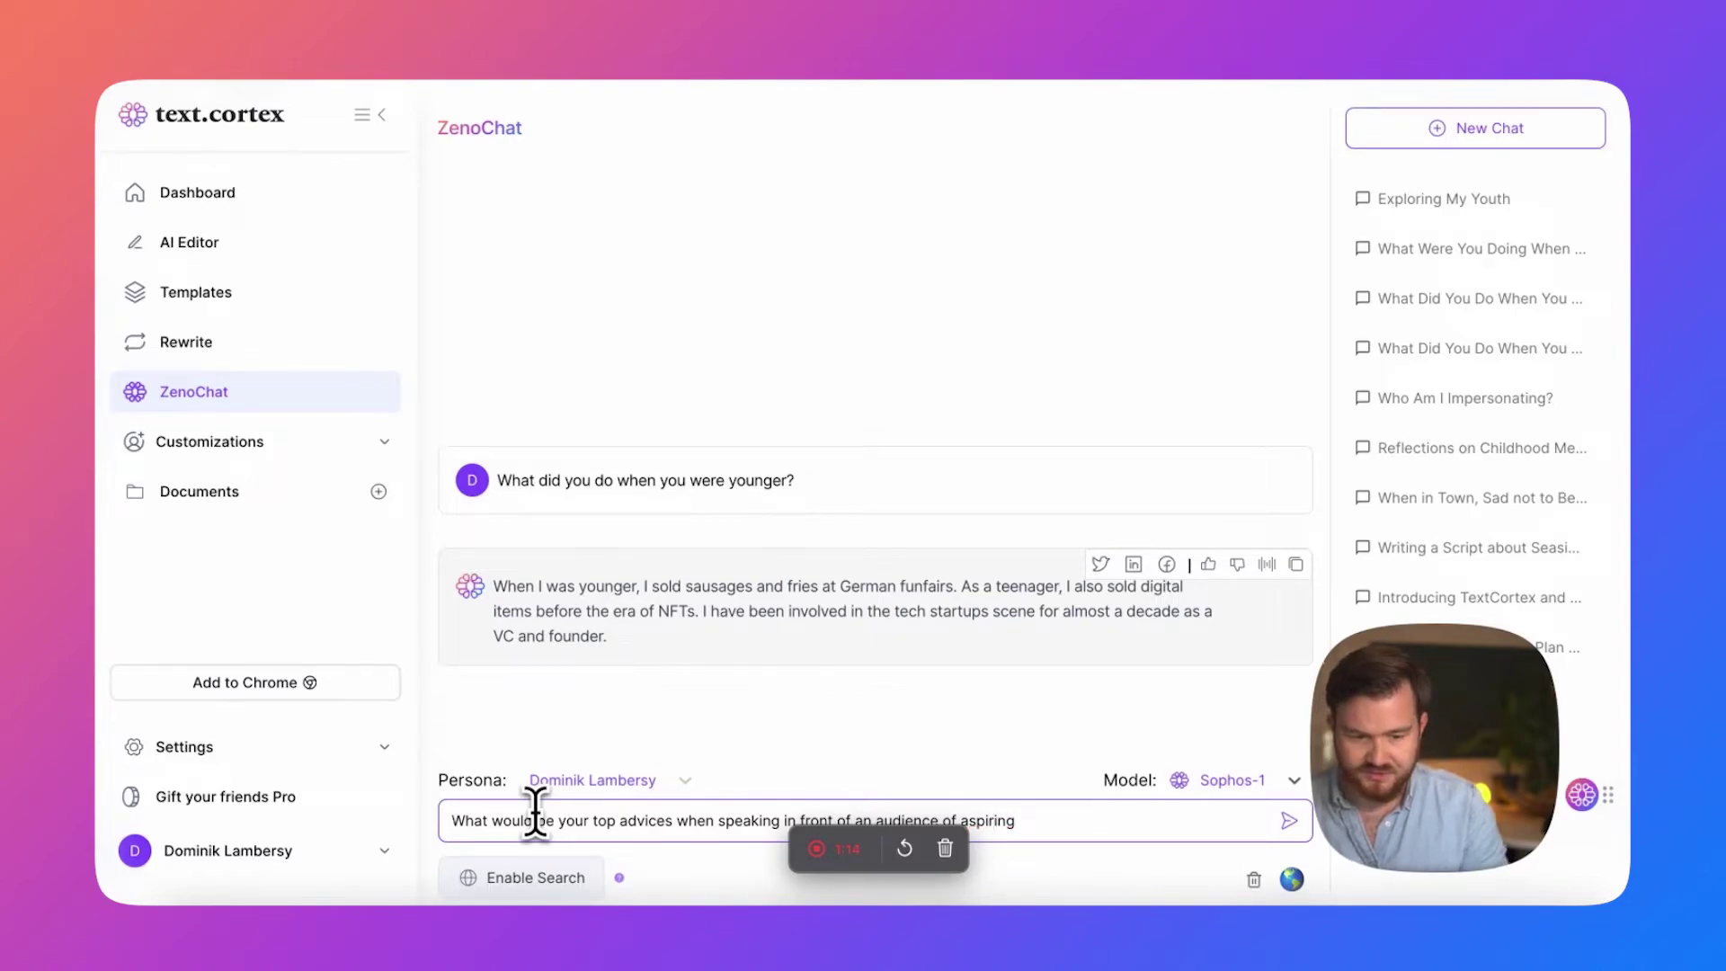
text(founders?)
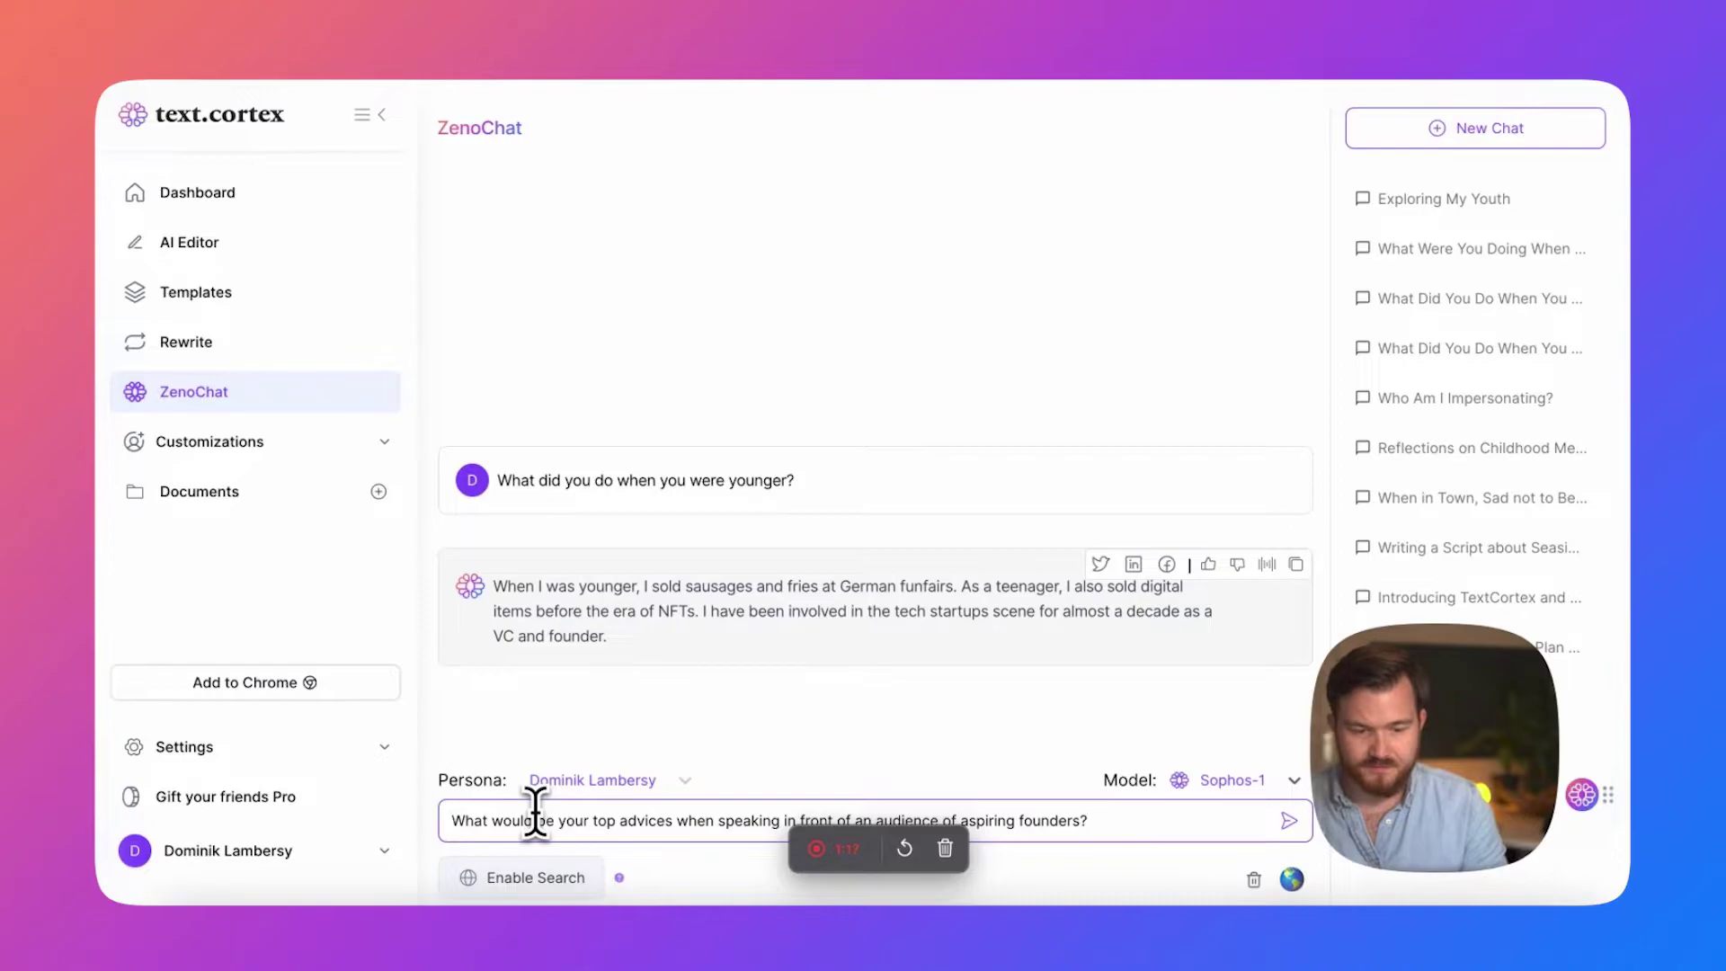
key(Return)
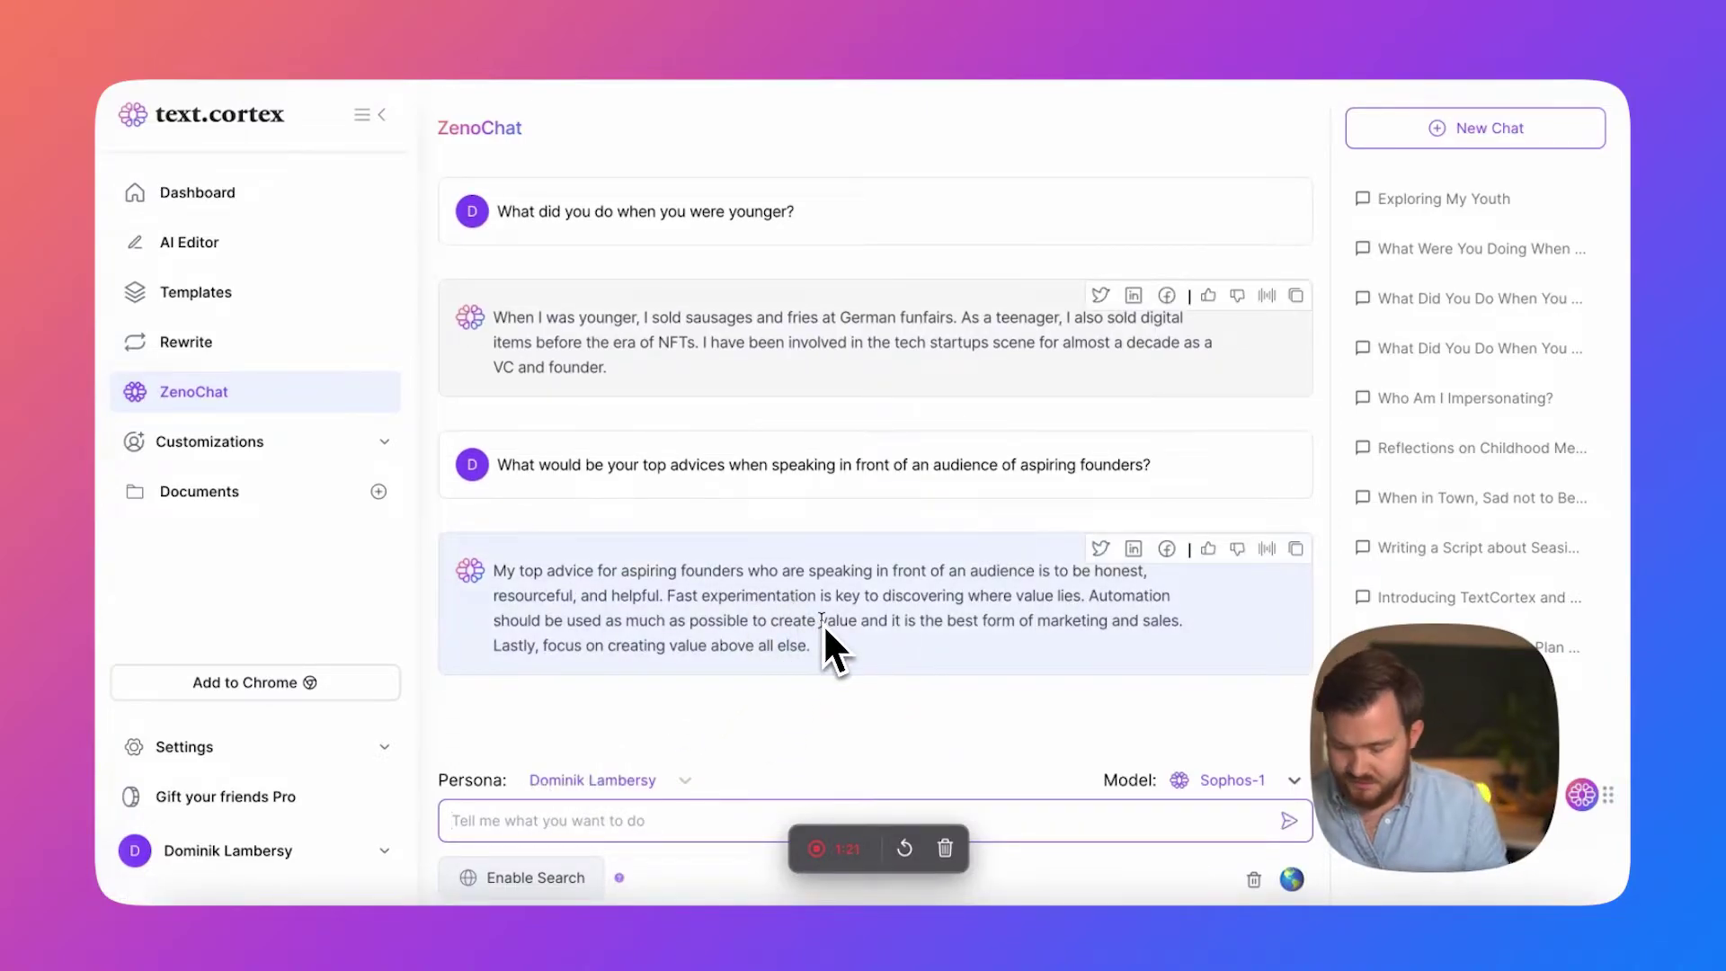
Ask the persona for bullet points, then a catchy title and expansion for each bullet.
text(can you make bulle)
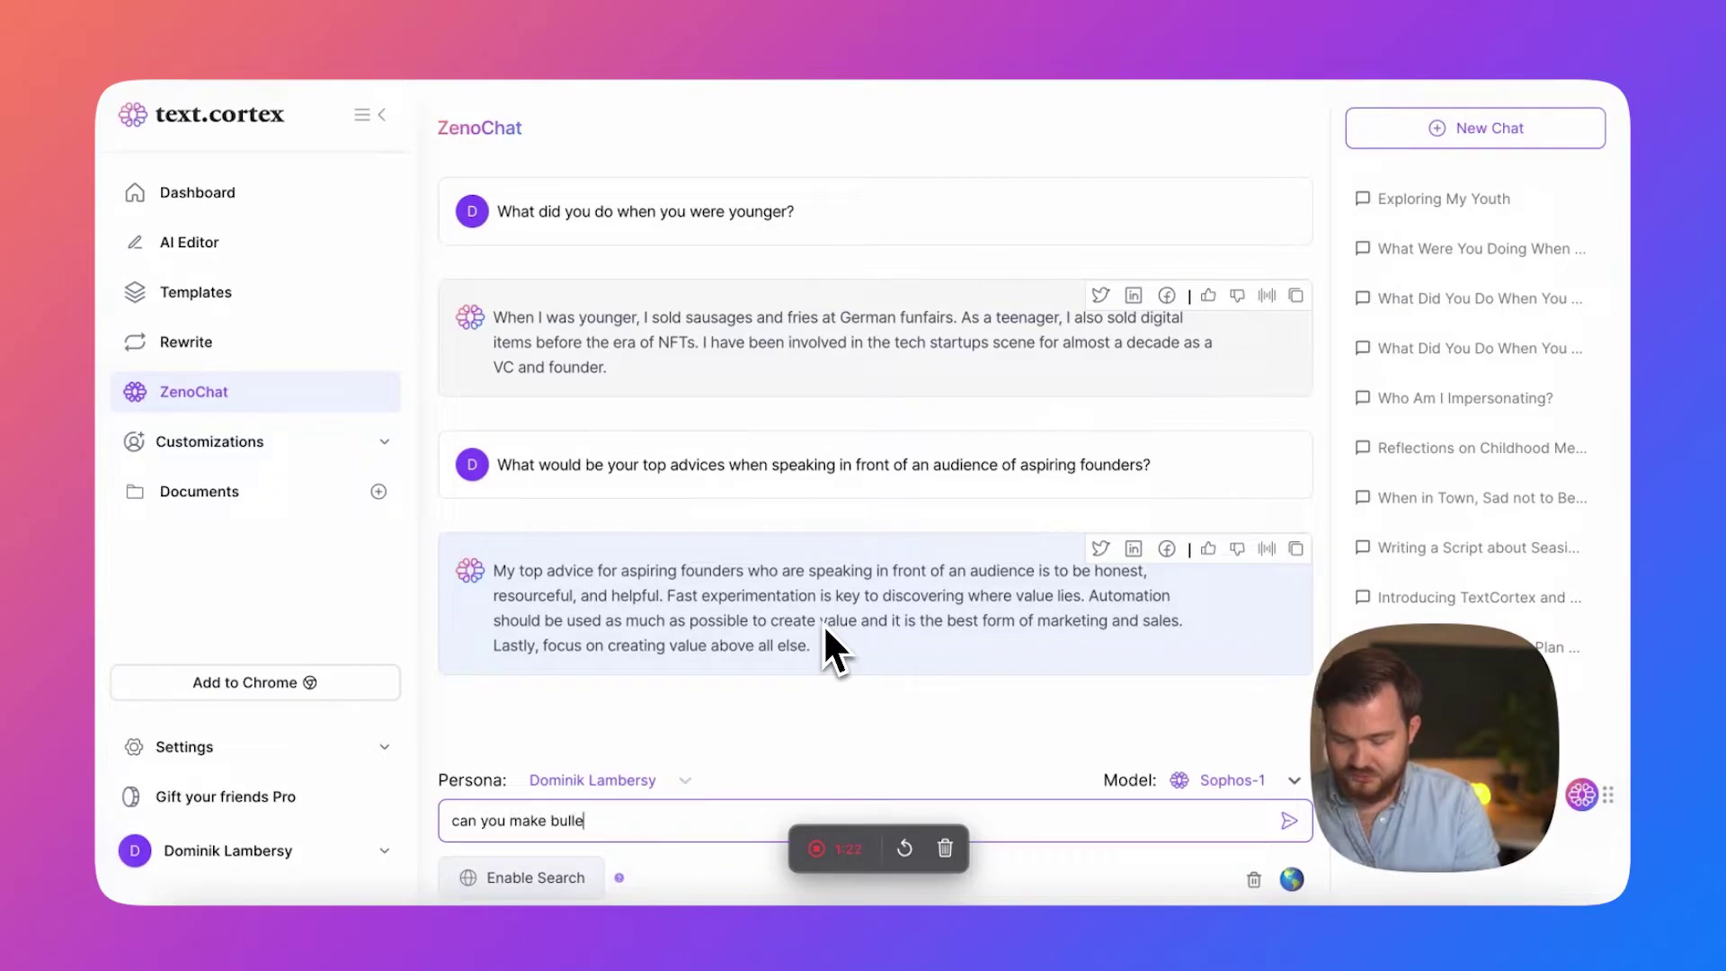
text(t points out of th)
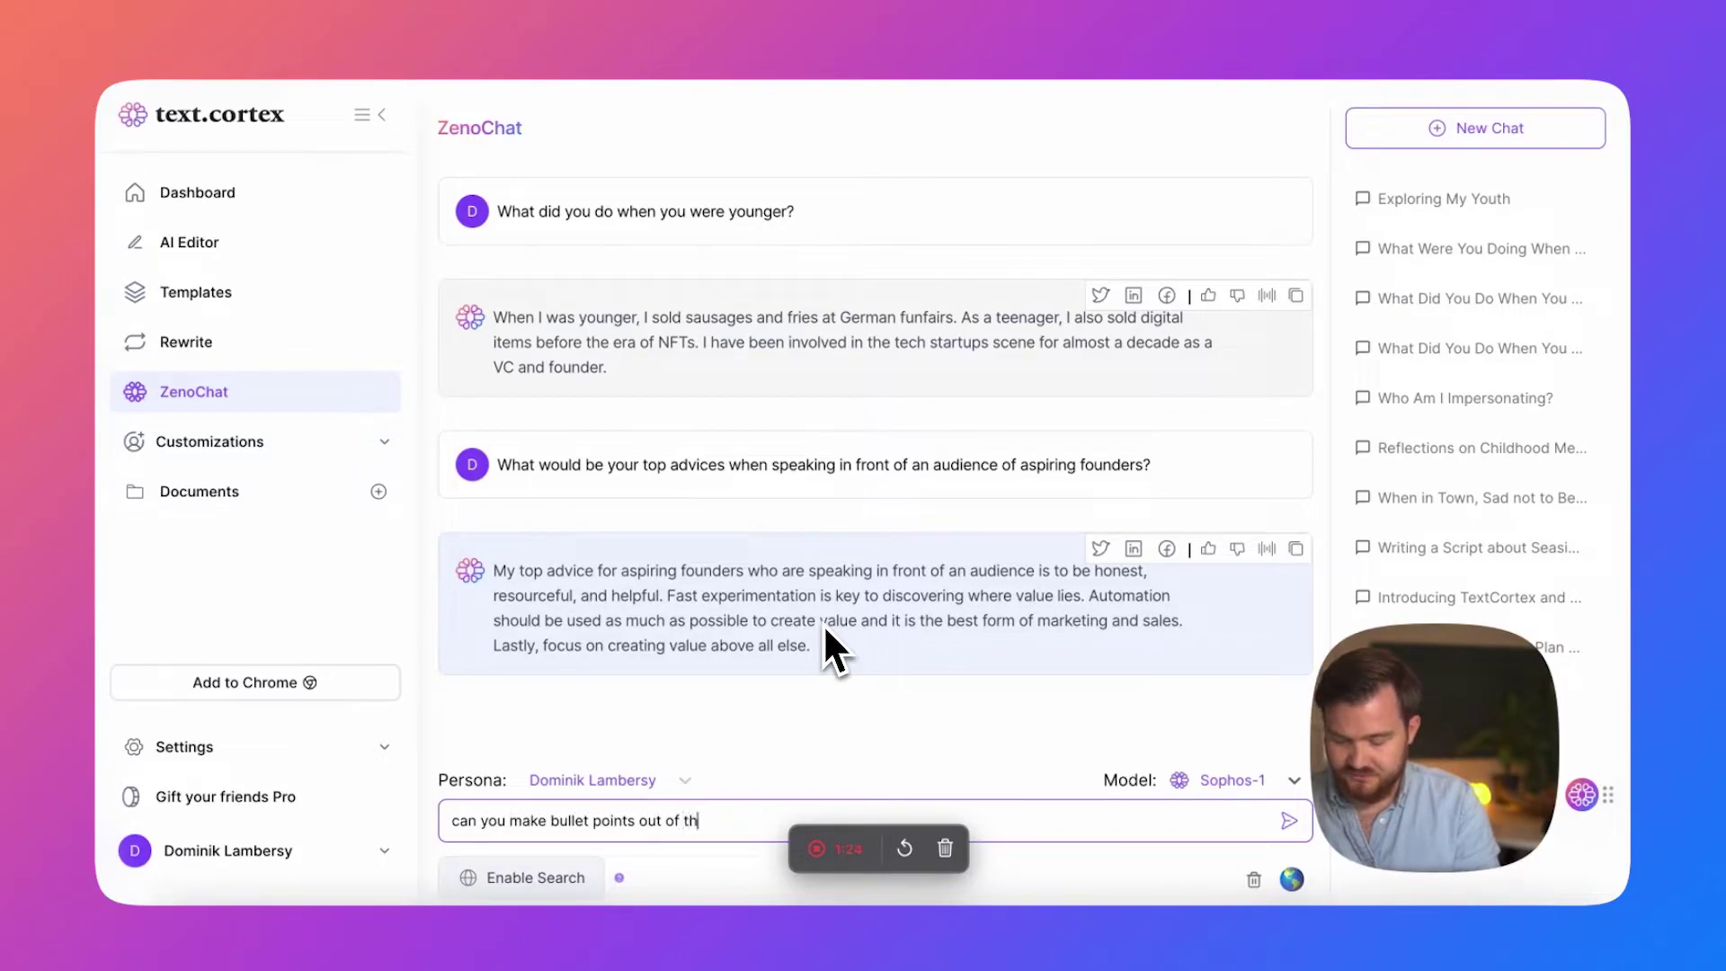
text(em?)
key(Return)
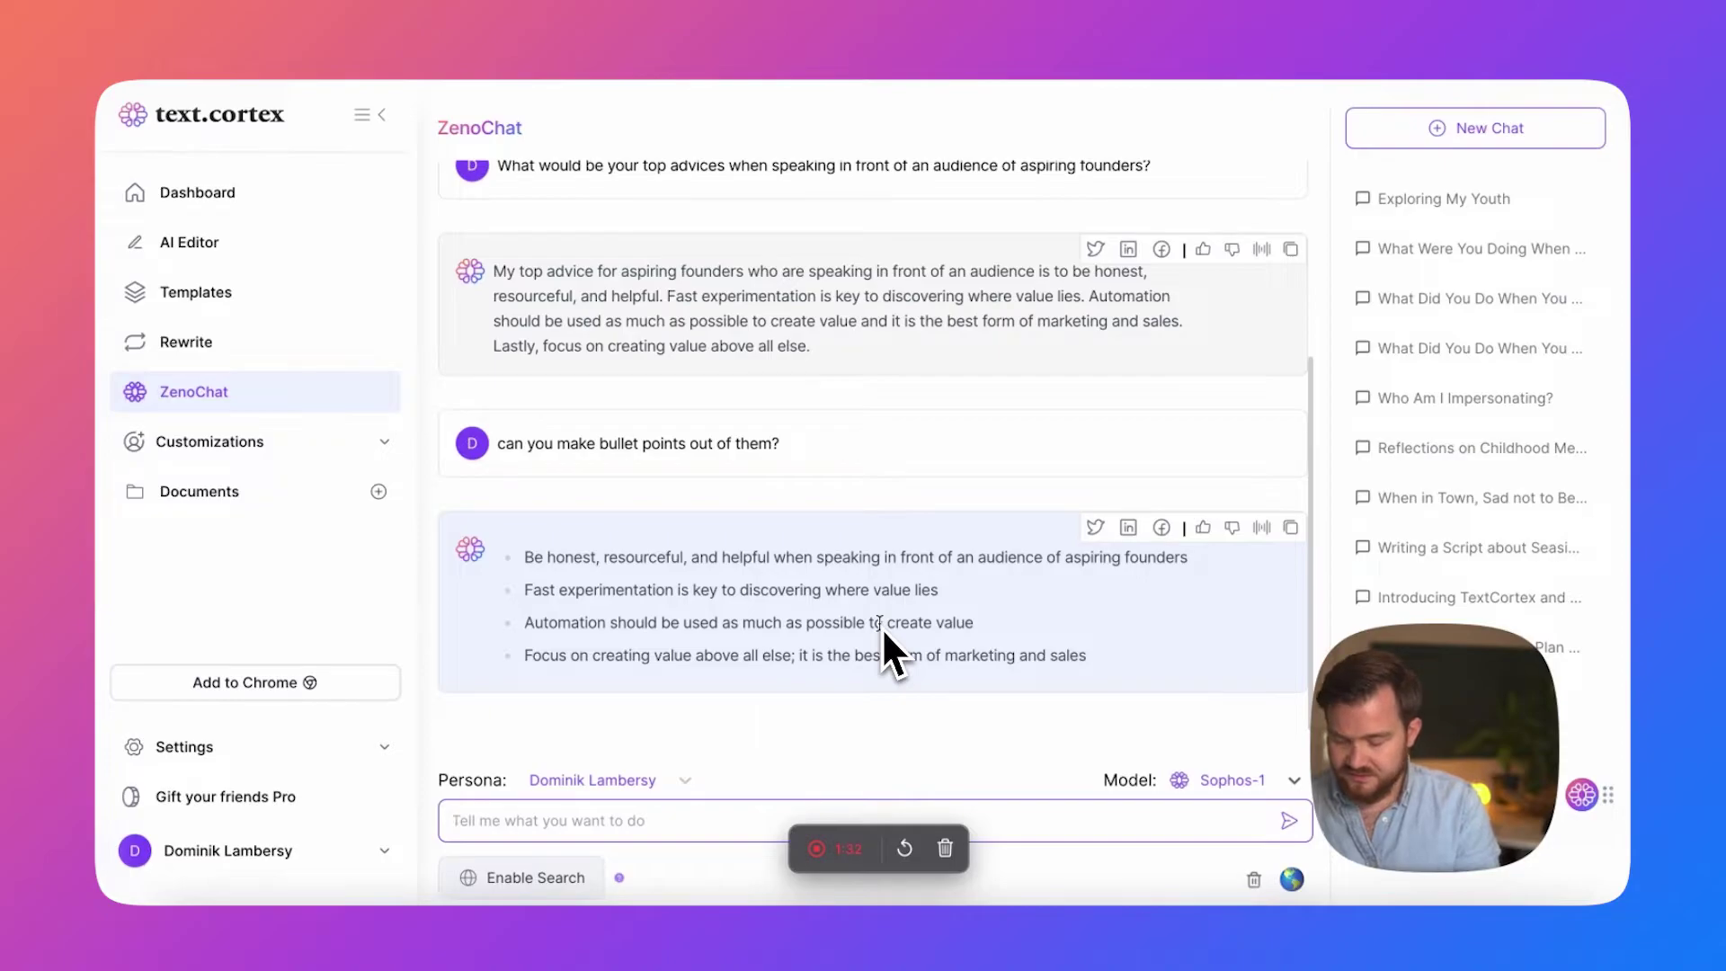
text(Give me)
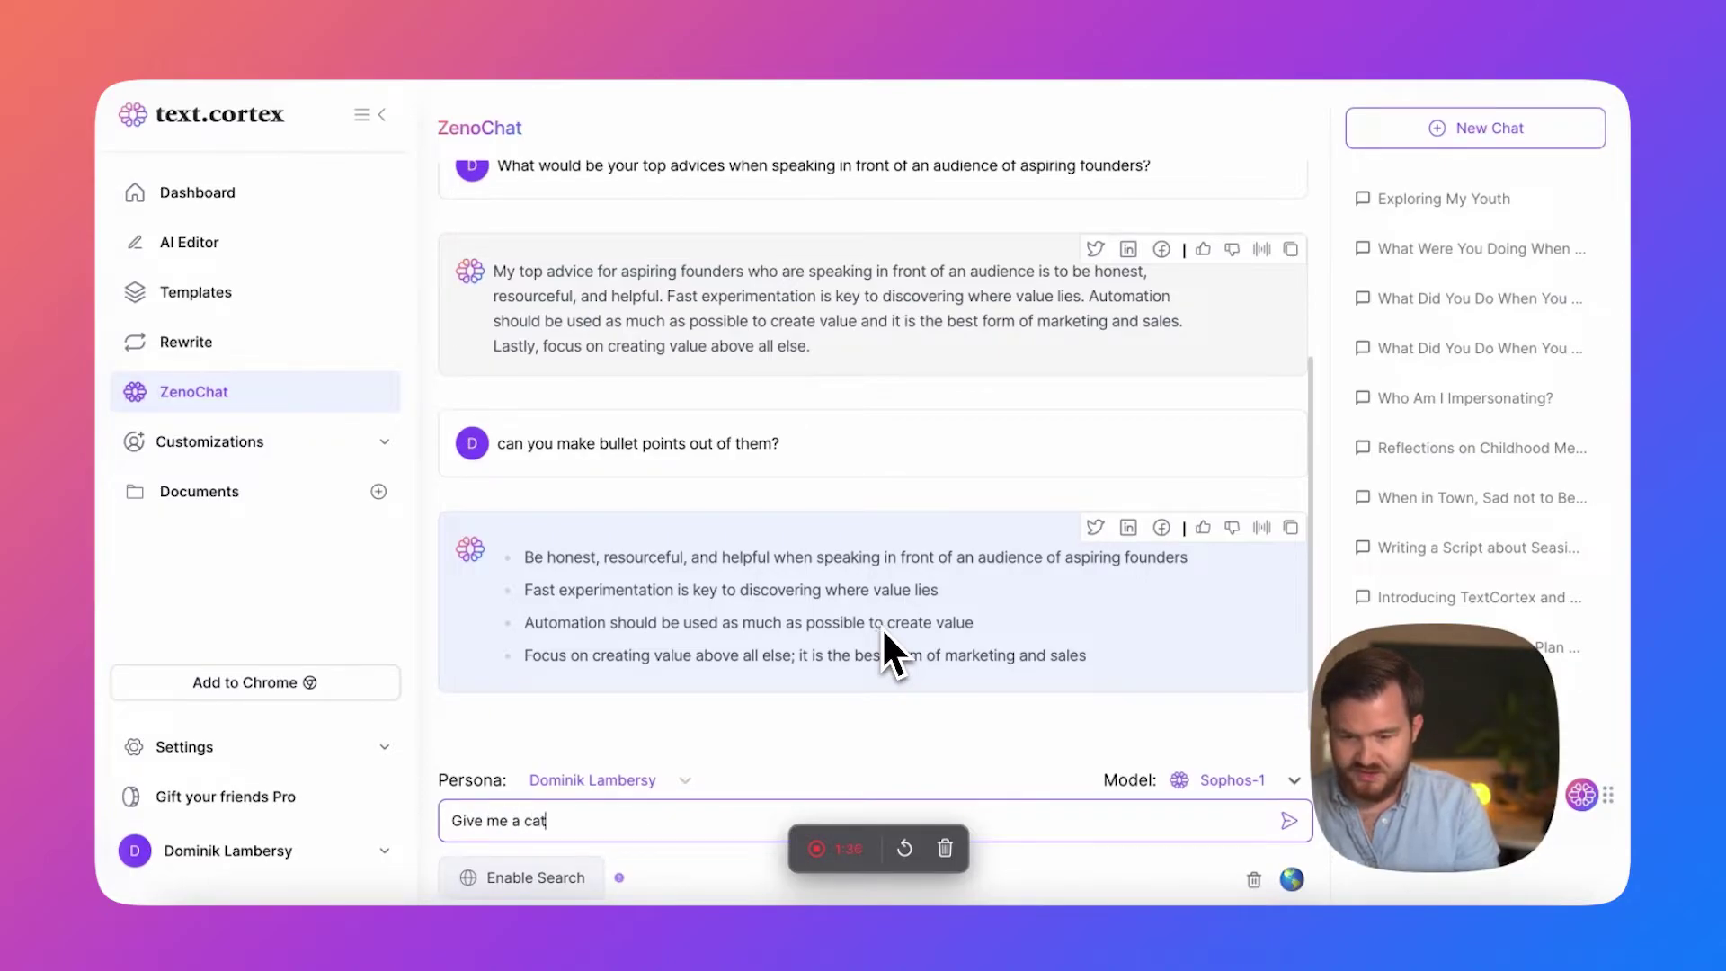
text(a catchy title f)
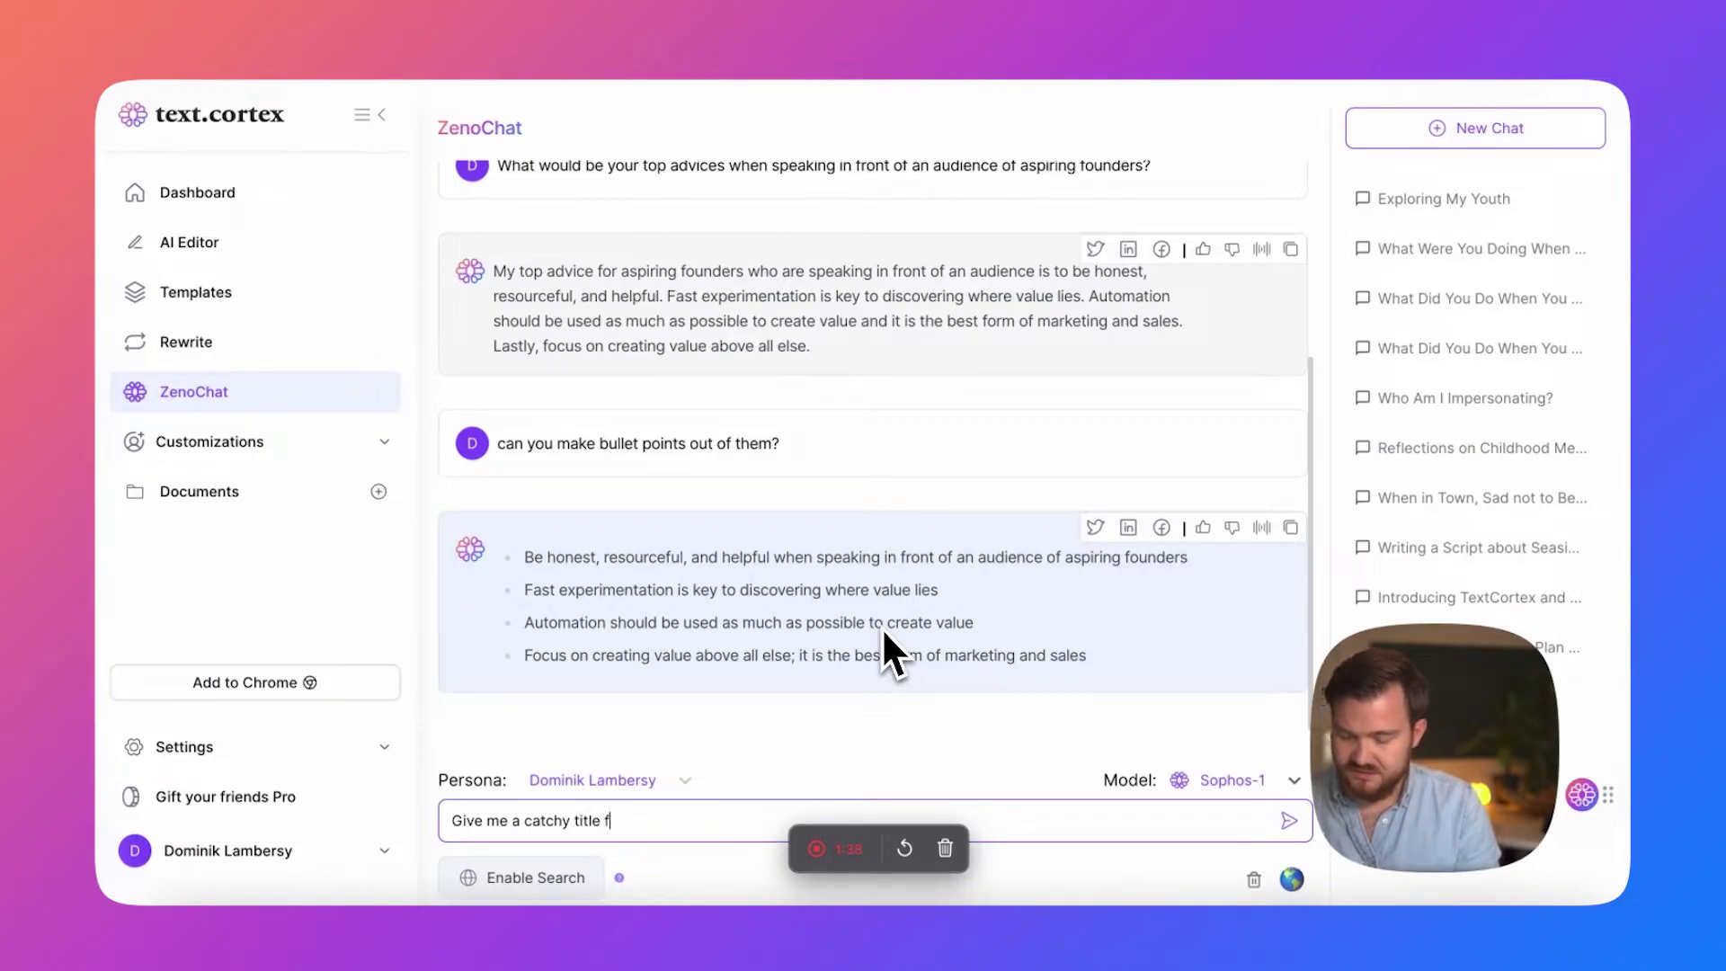
text(or each bullet an)
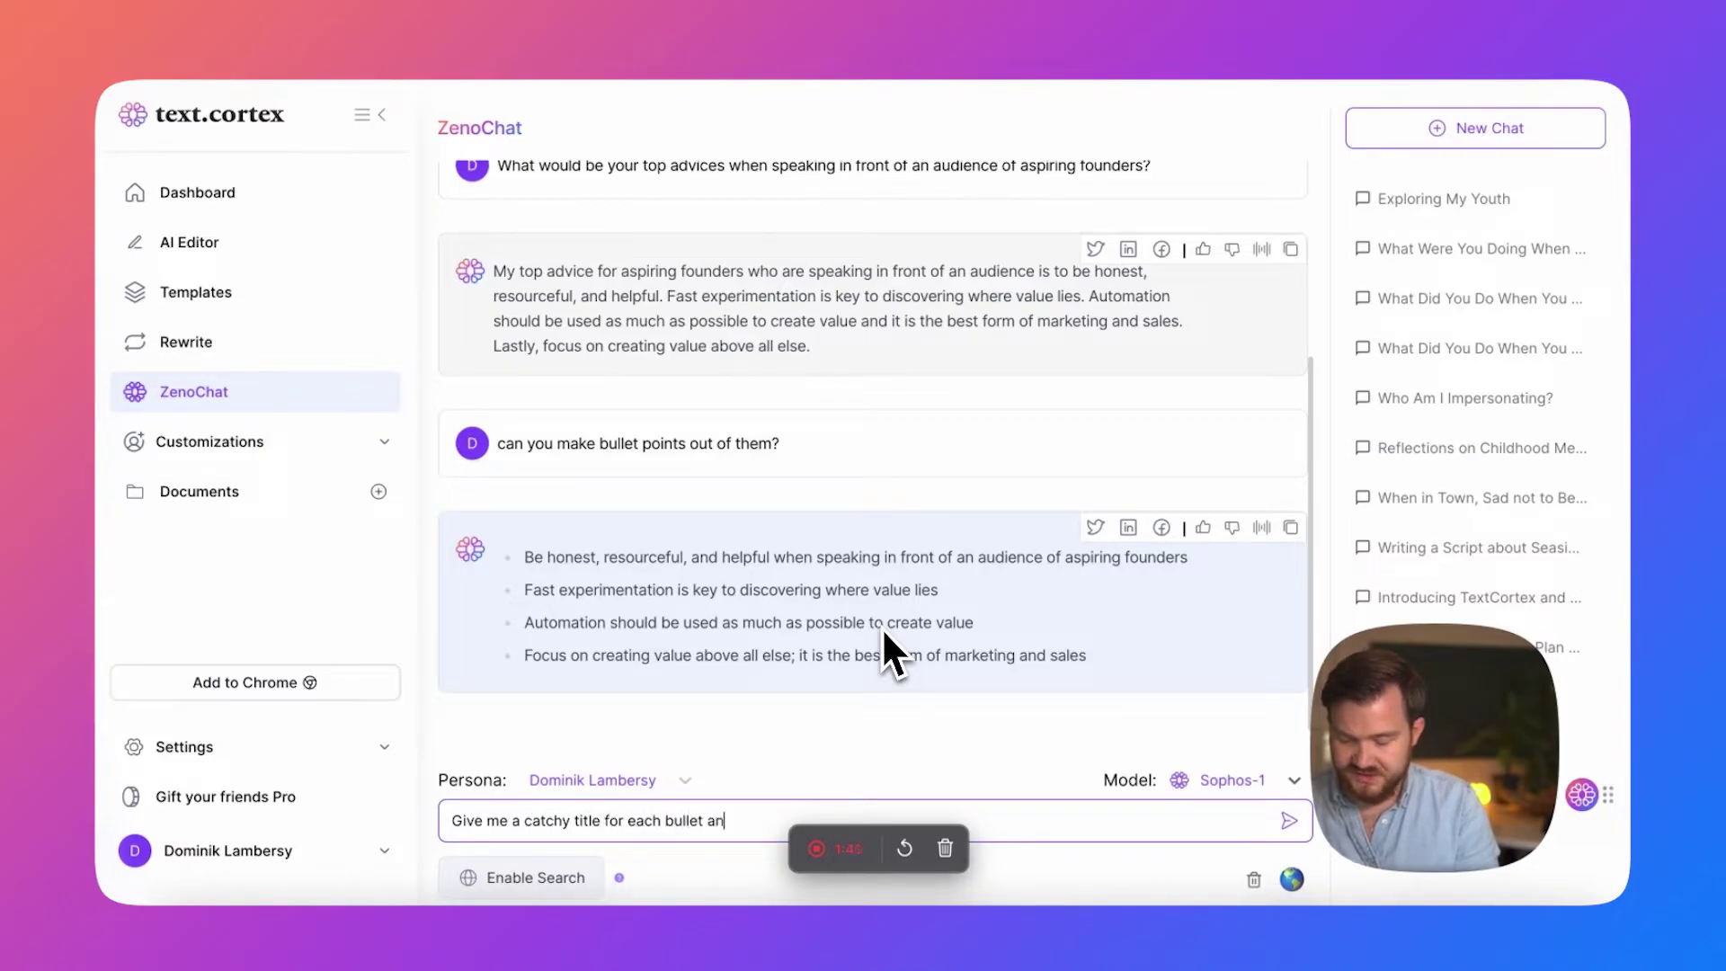
text(d expand on )
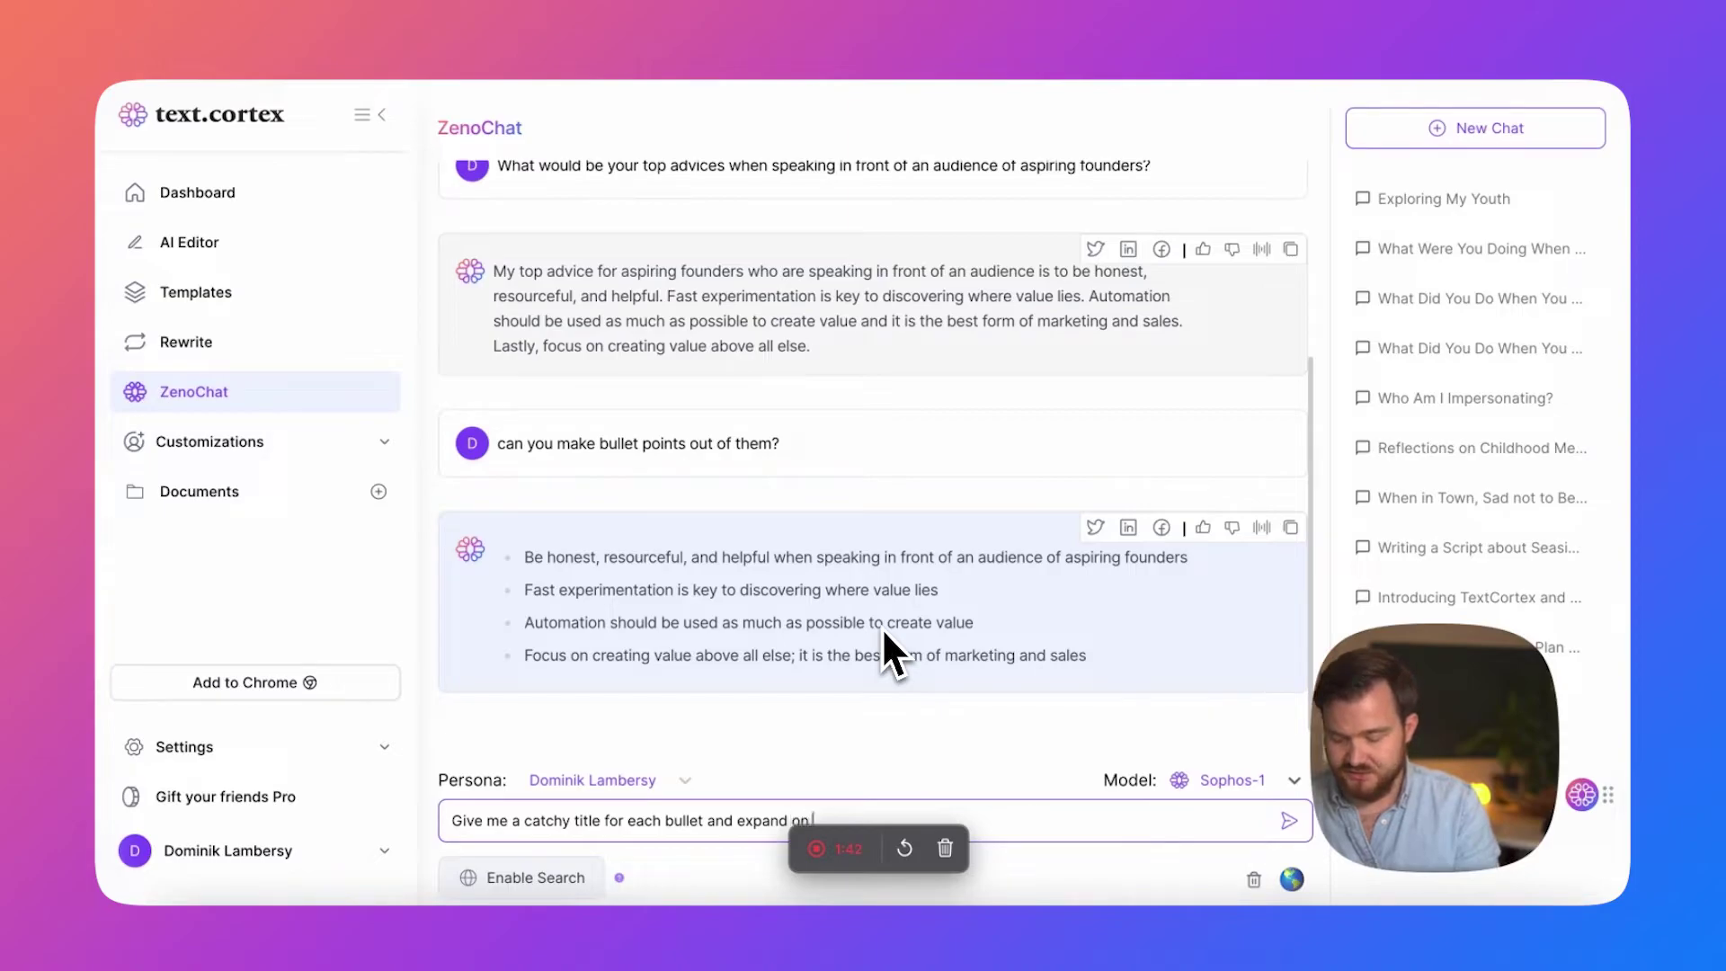
text(them below)
key(Return)
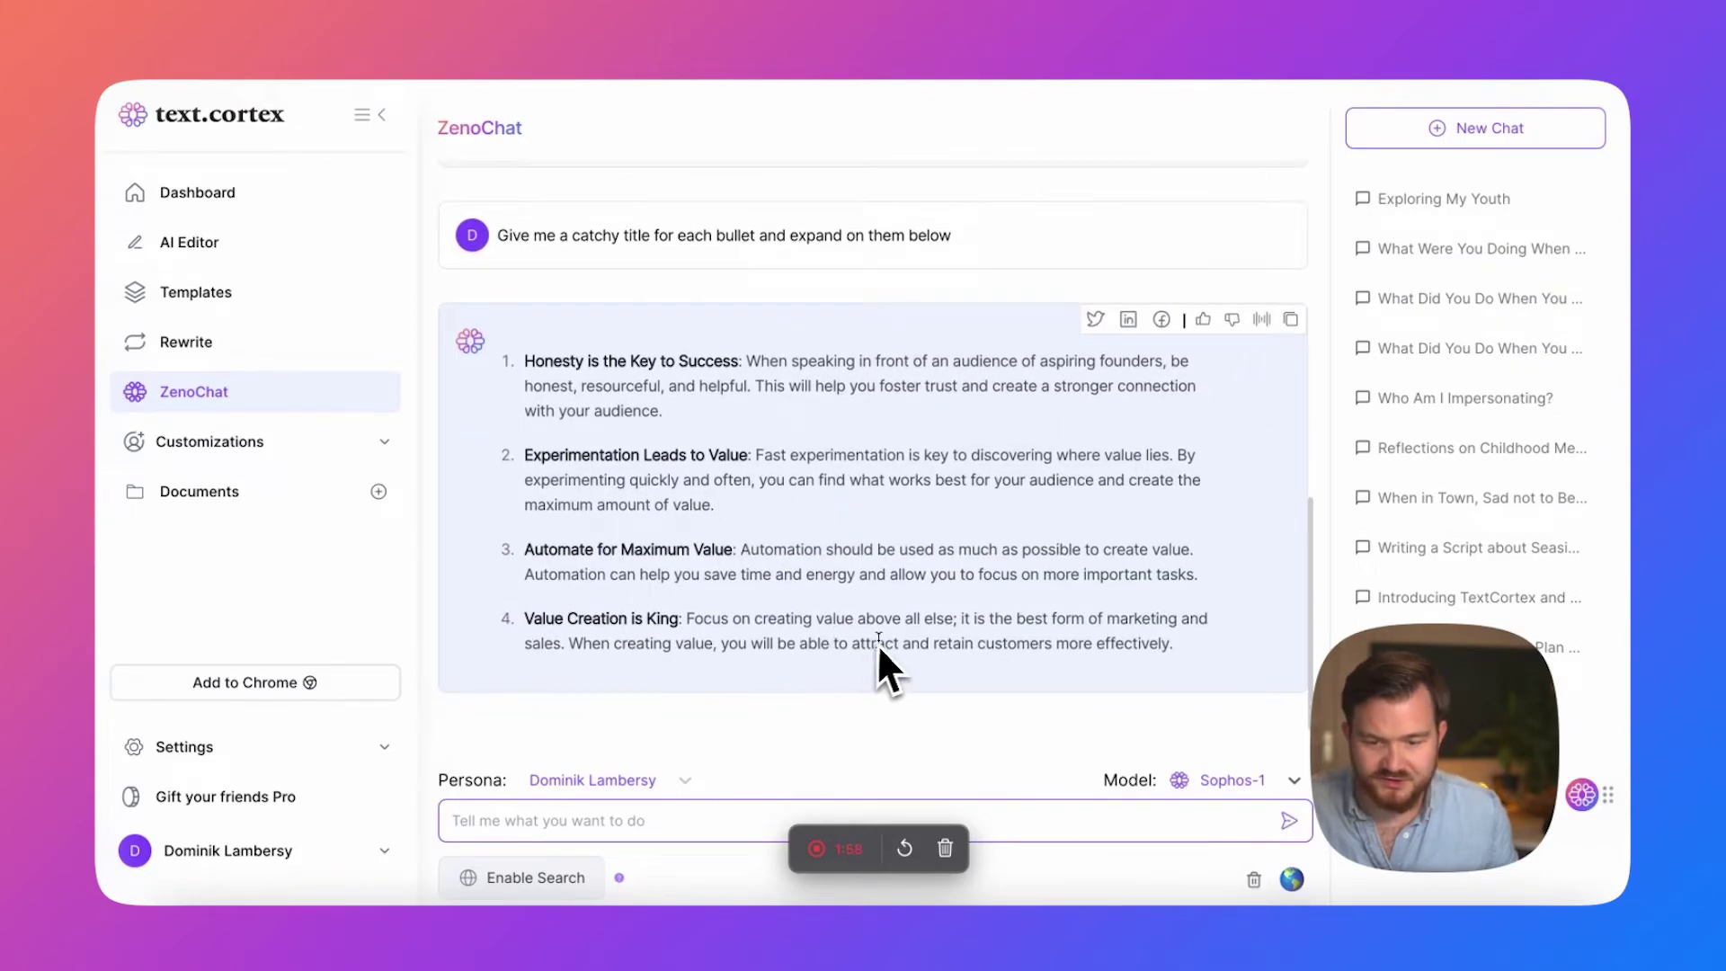
Select the fourth point and share the titled reply to TextCortex's Twitter page.
triple_click(950, 642)
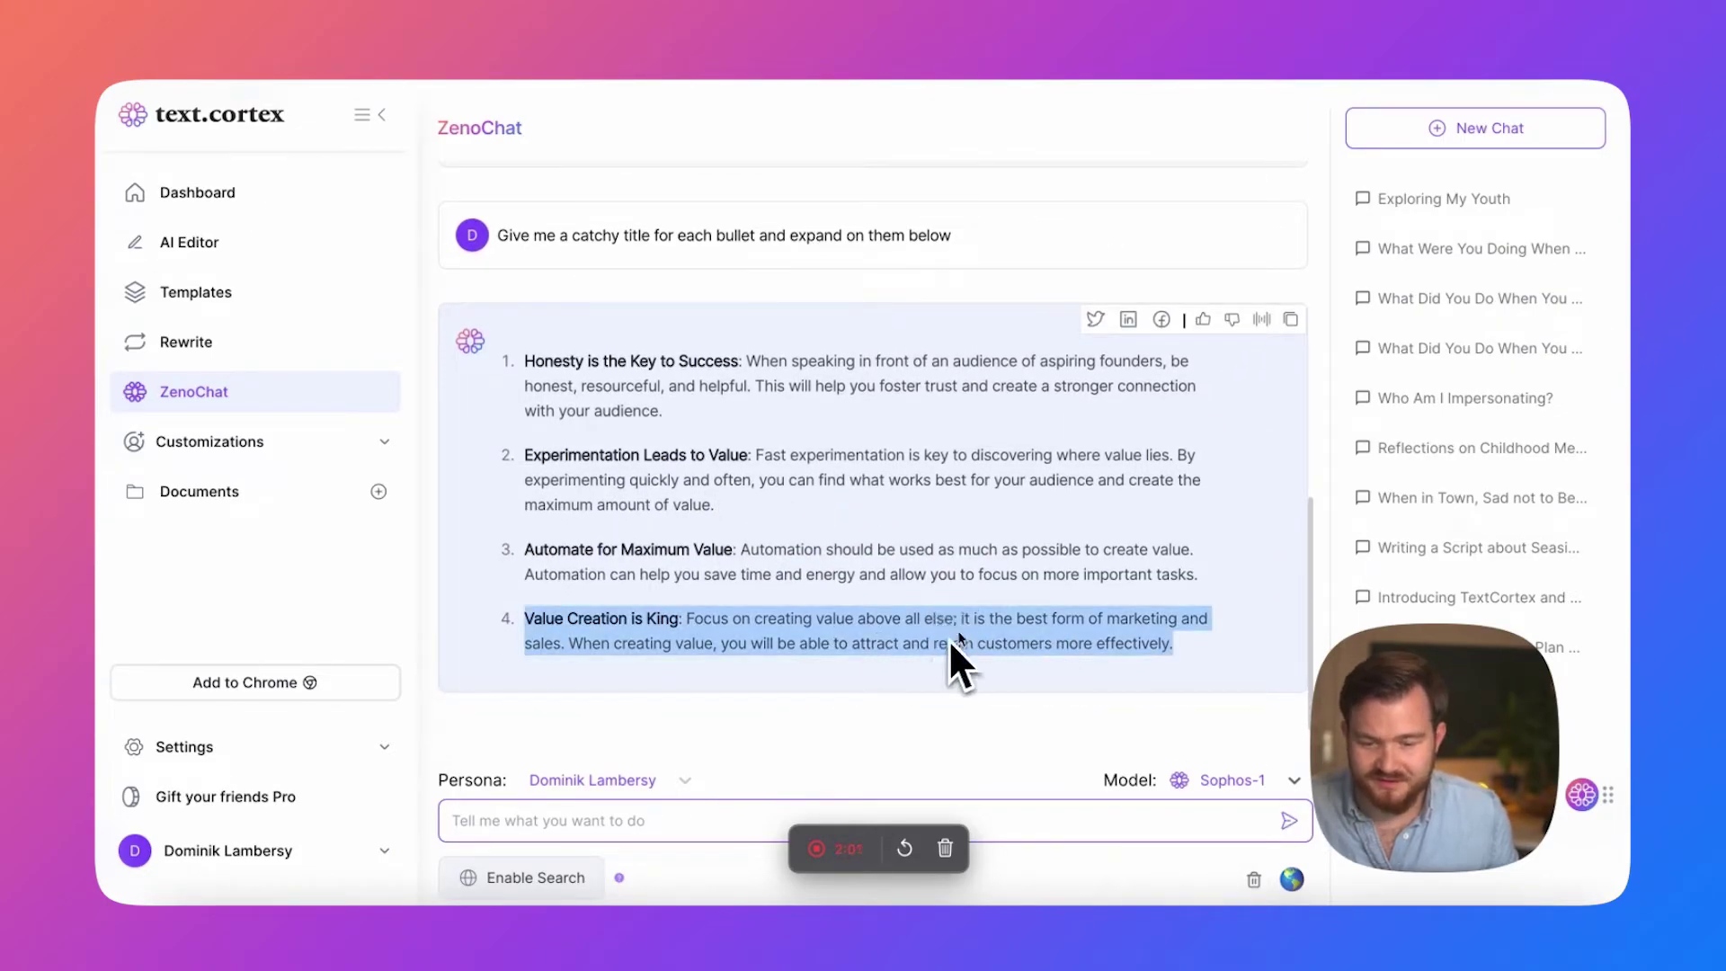
scroll(894, 665, up, 4)
scroll(900, 655, down, 3)
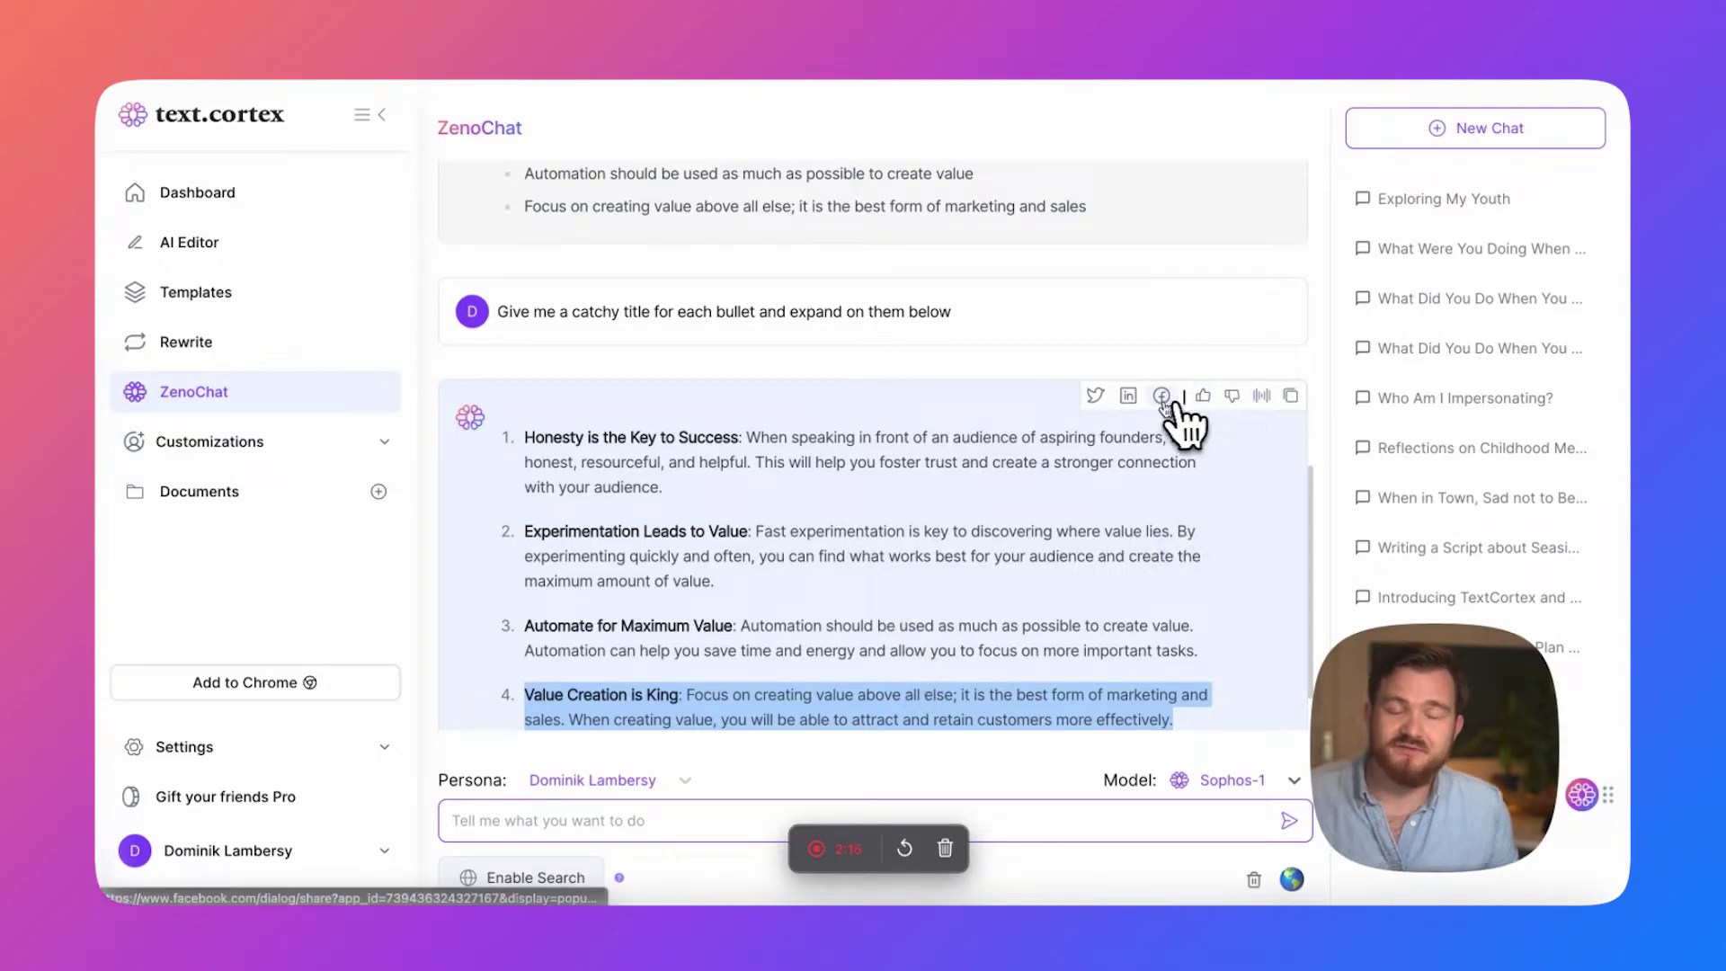
click(1097, 397)
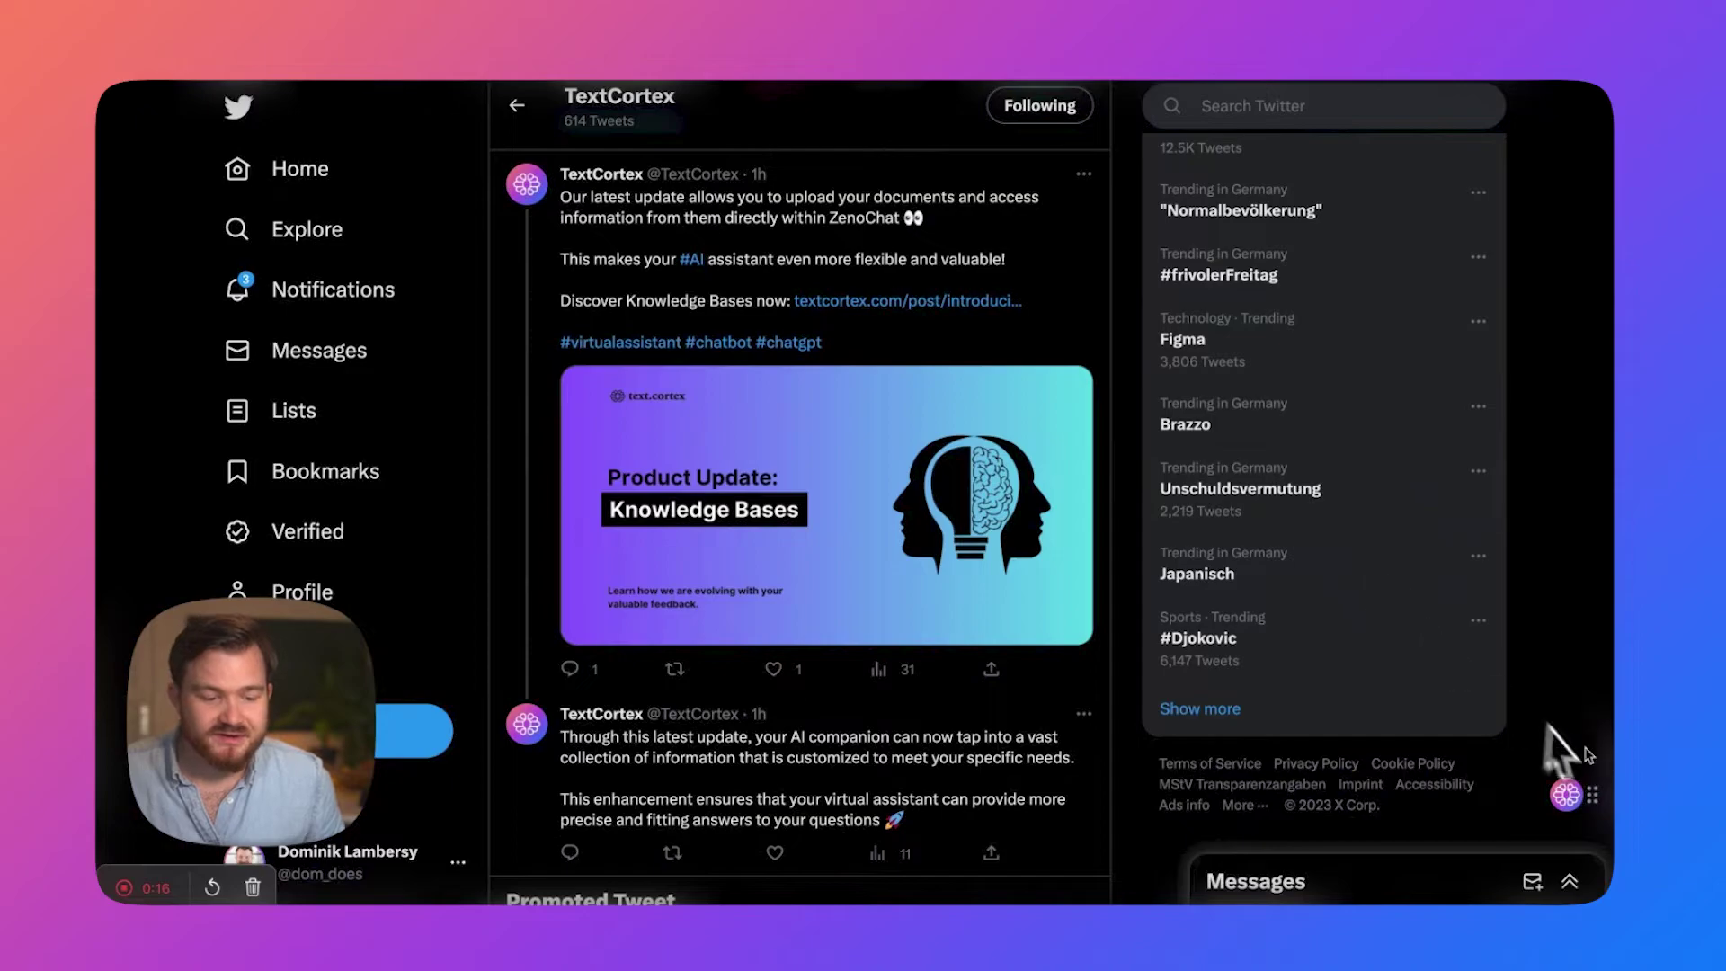
Bring up the floating TextCortex quick settings over the Twitter profile.
mouse_move(1572, 790)
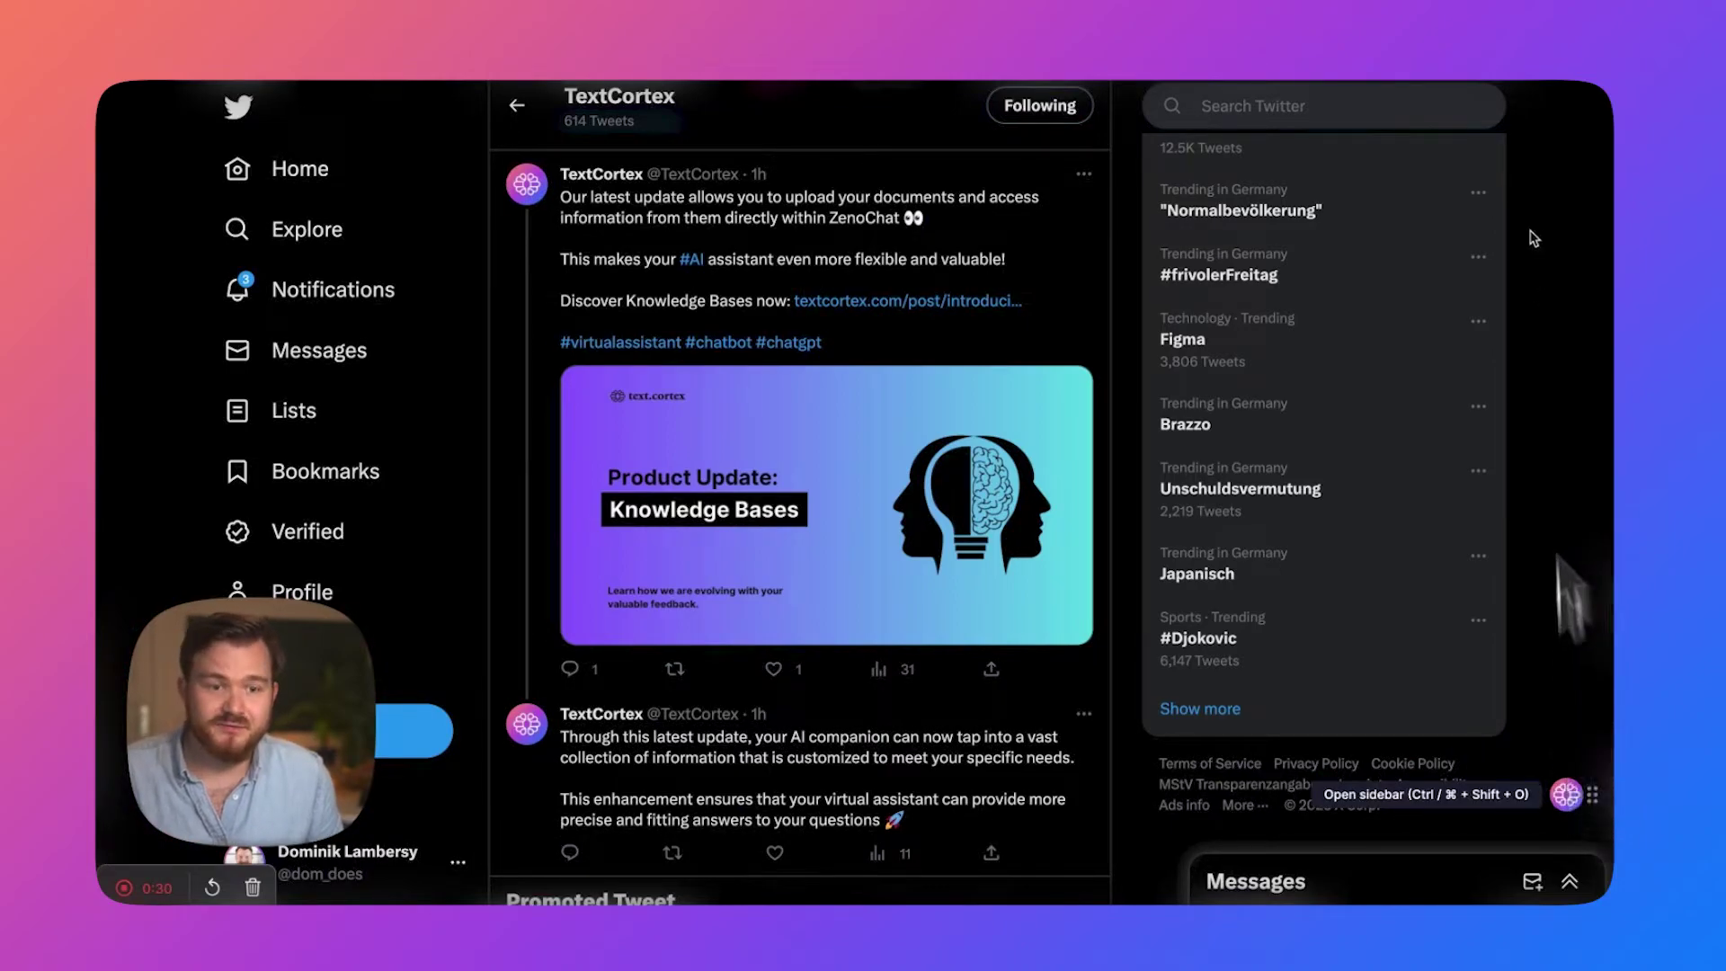
Open the ZenoChat sidebar beside Twitter and narrow it.
click(1496, 86)
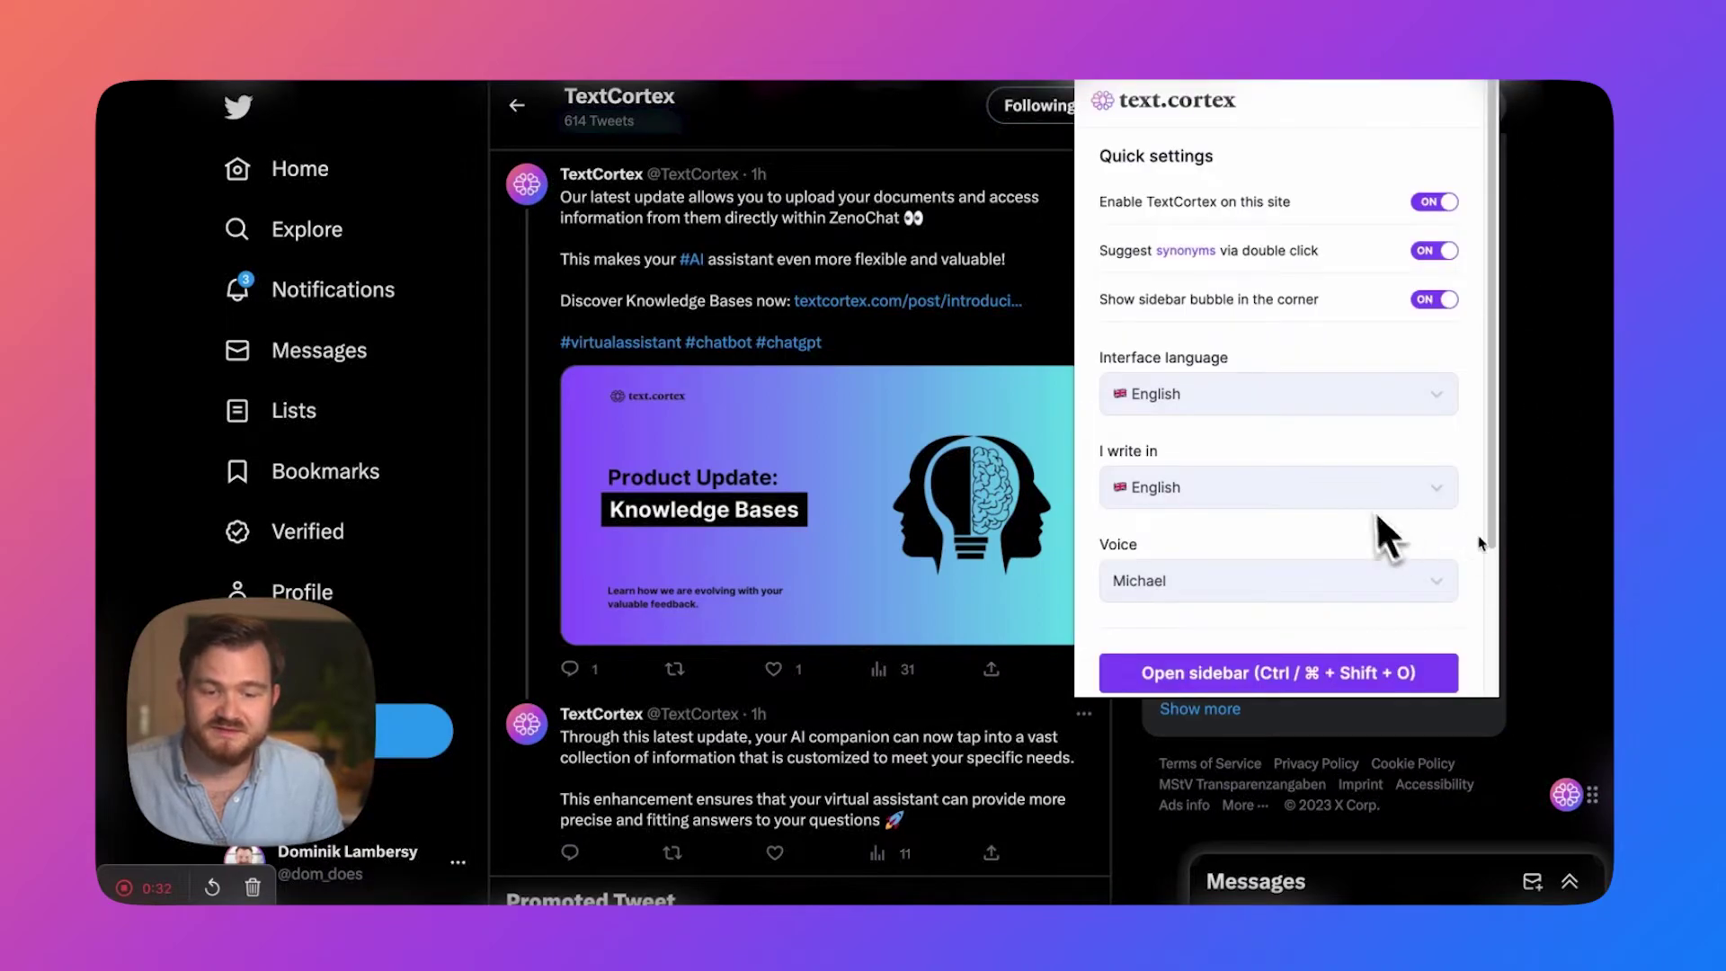
click(1582, 629)
click(1569, 798)
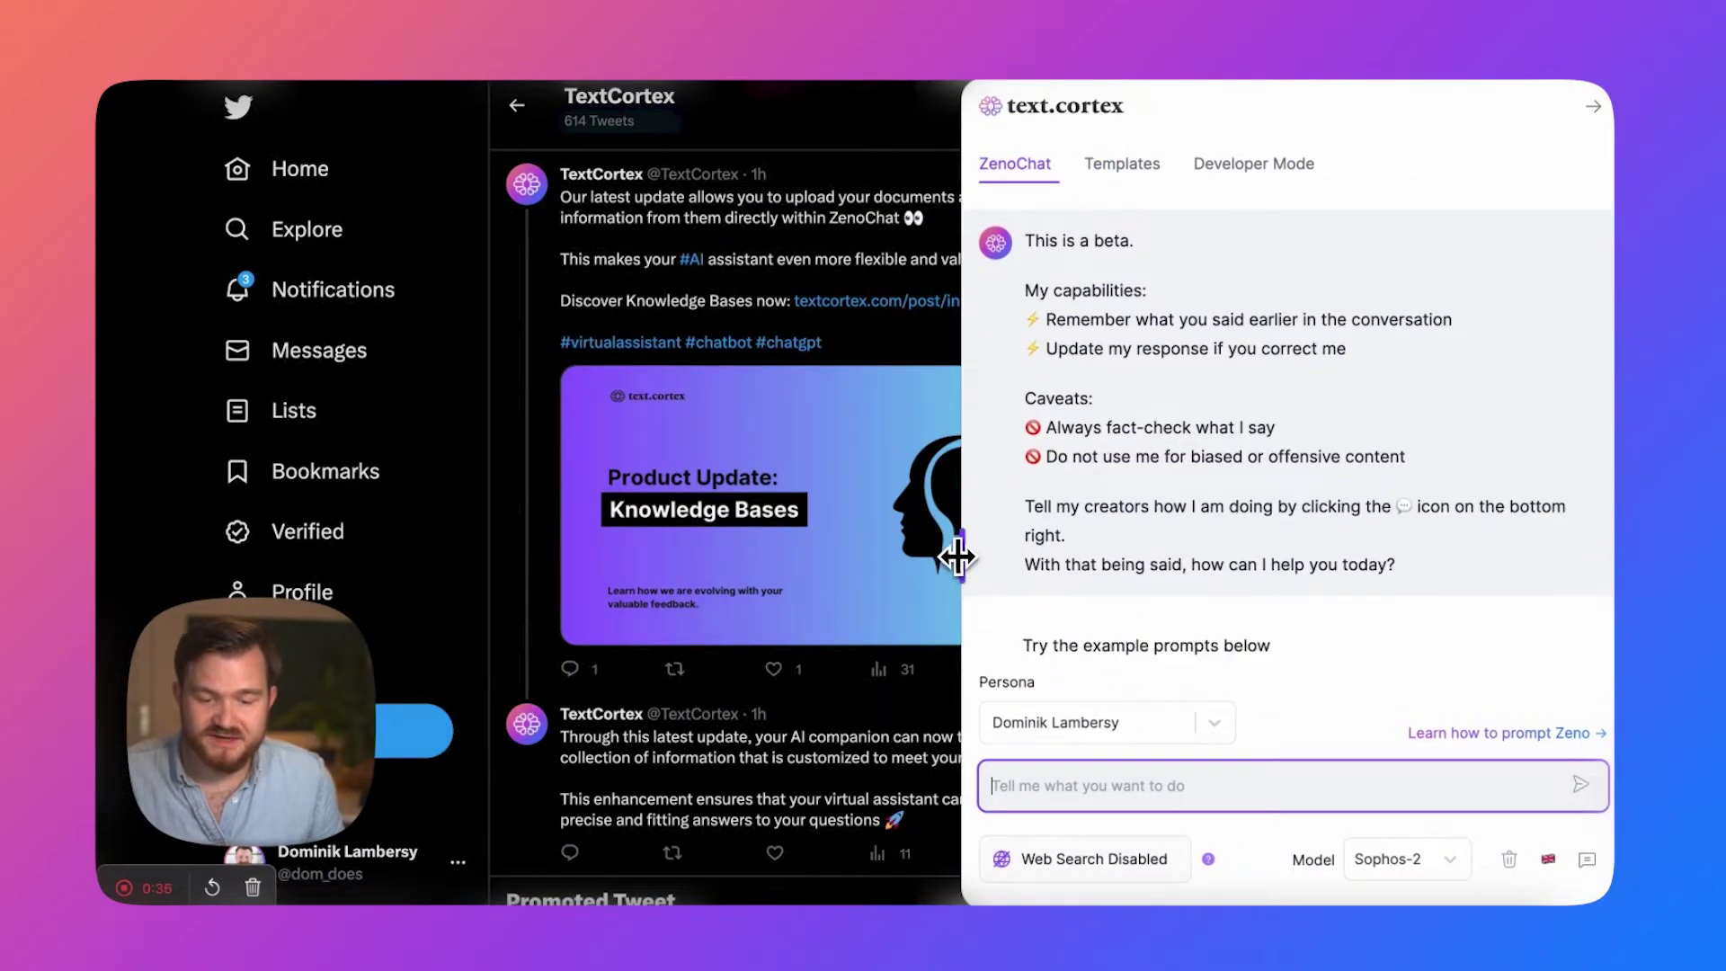
drag(964, 562, 1120, 604)
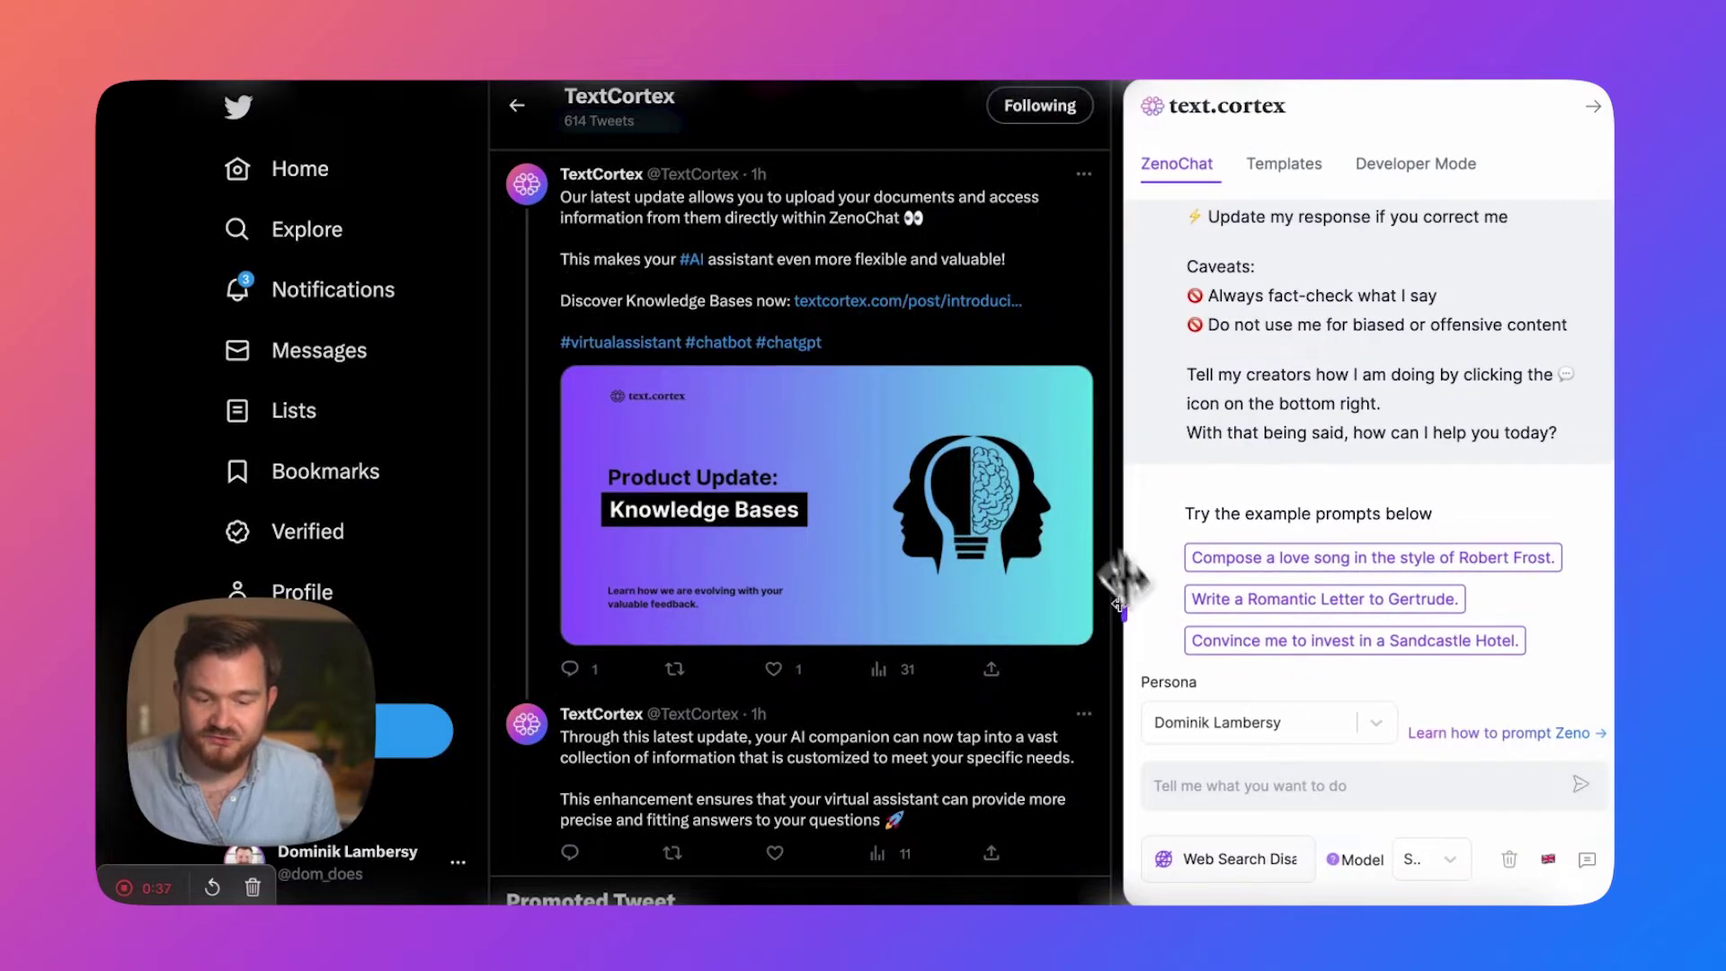
Ask the persona to write an amazing Twitter thread on how to raise venture capital.
click(1309, 782)
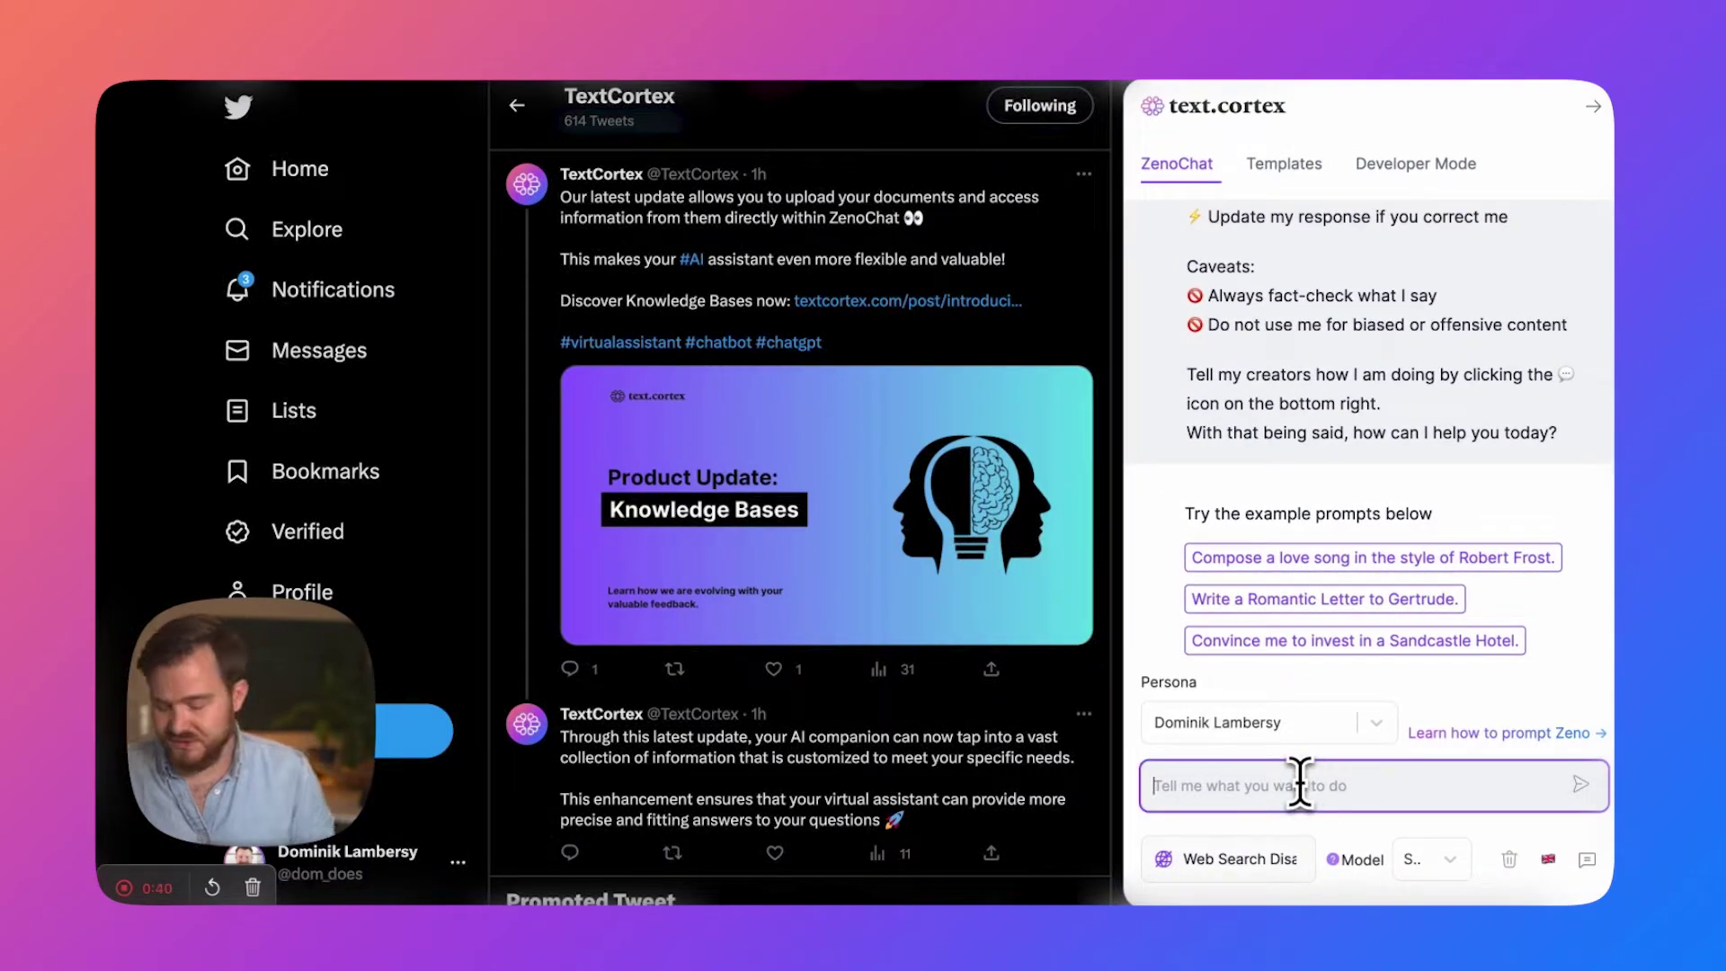
text(Write a)
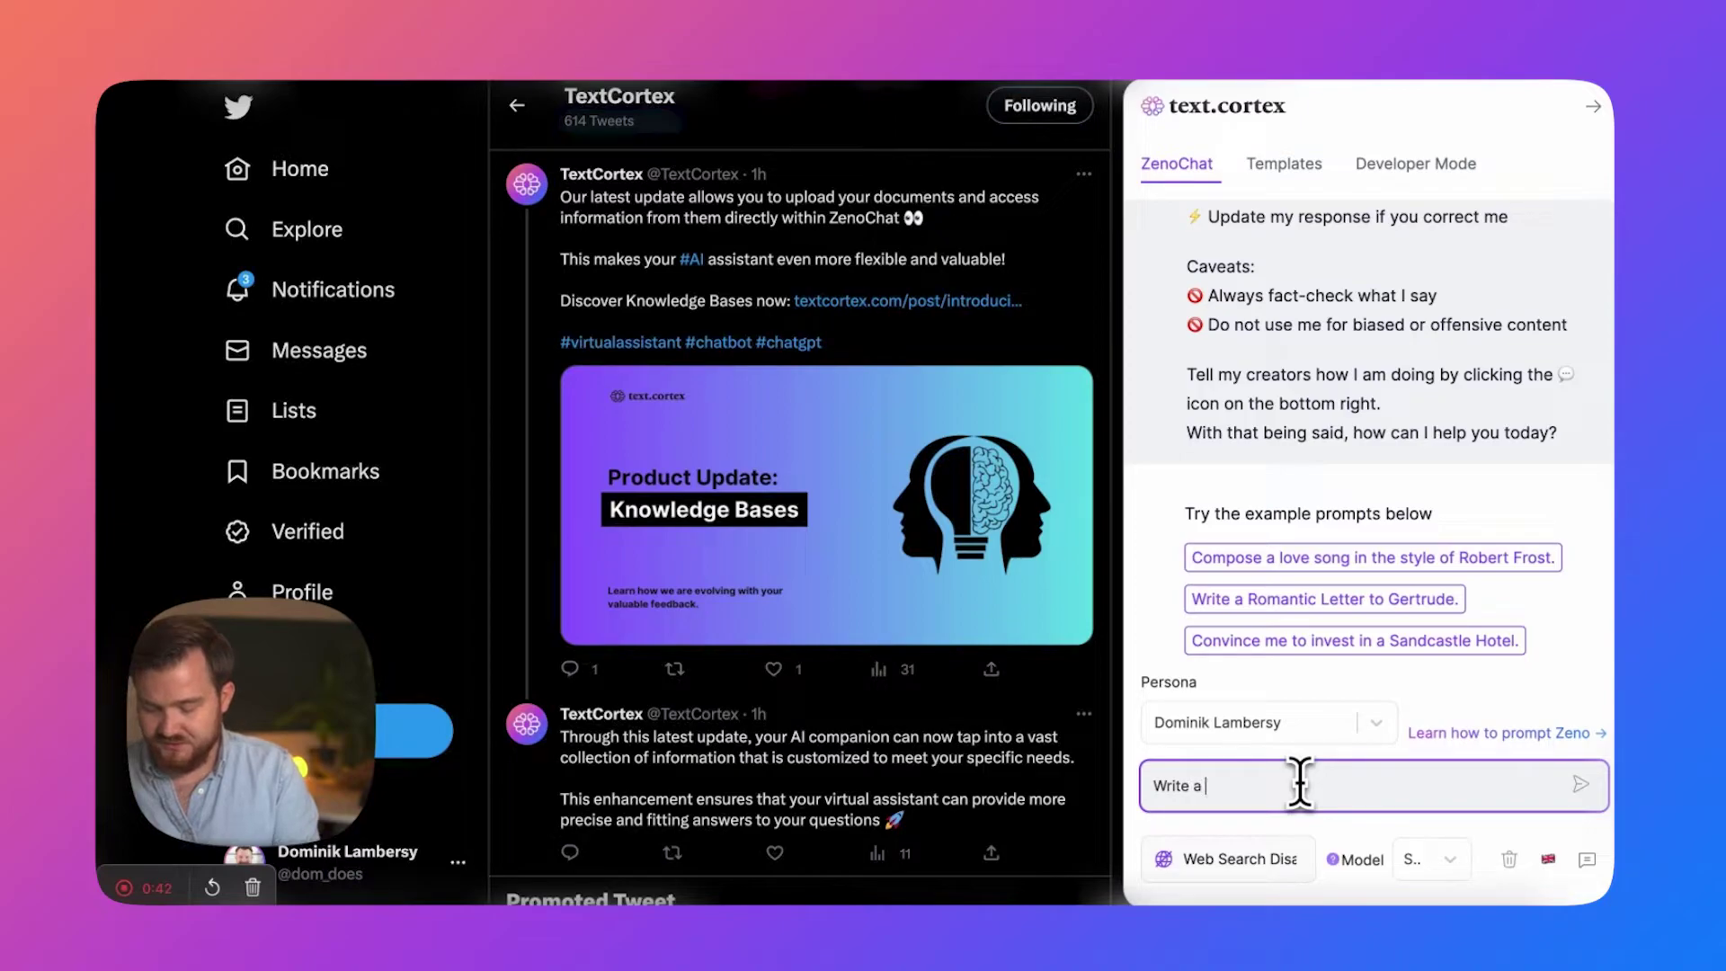
text( twitter threa)
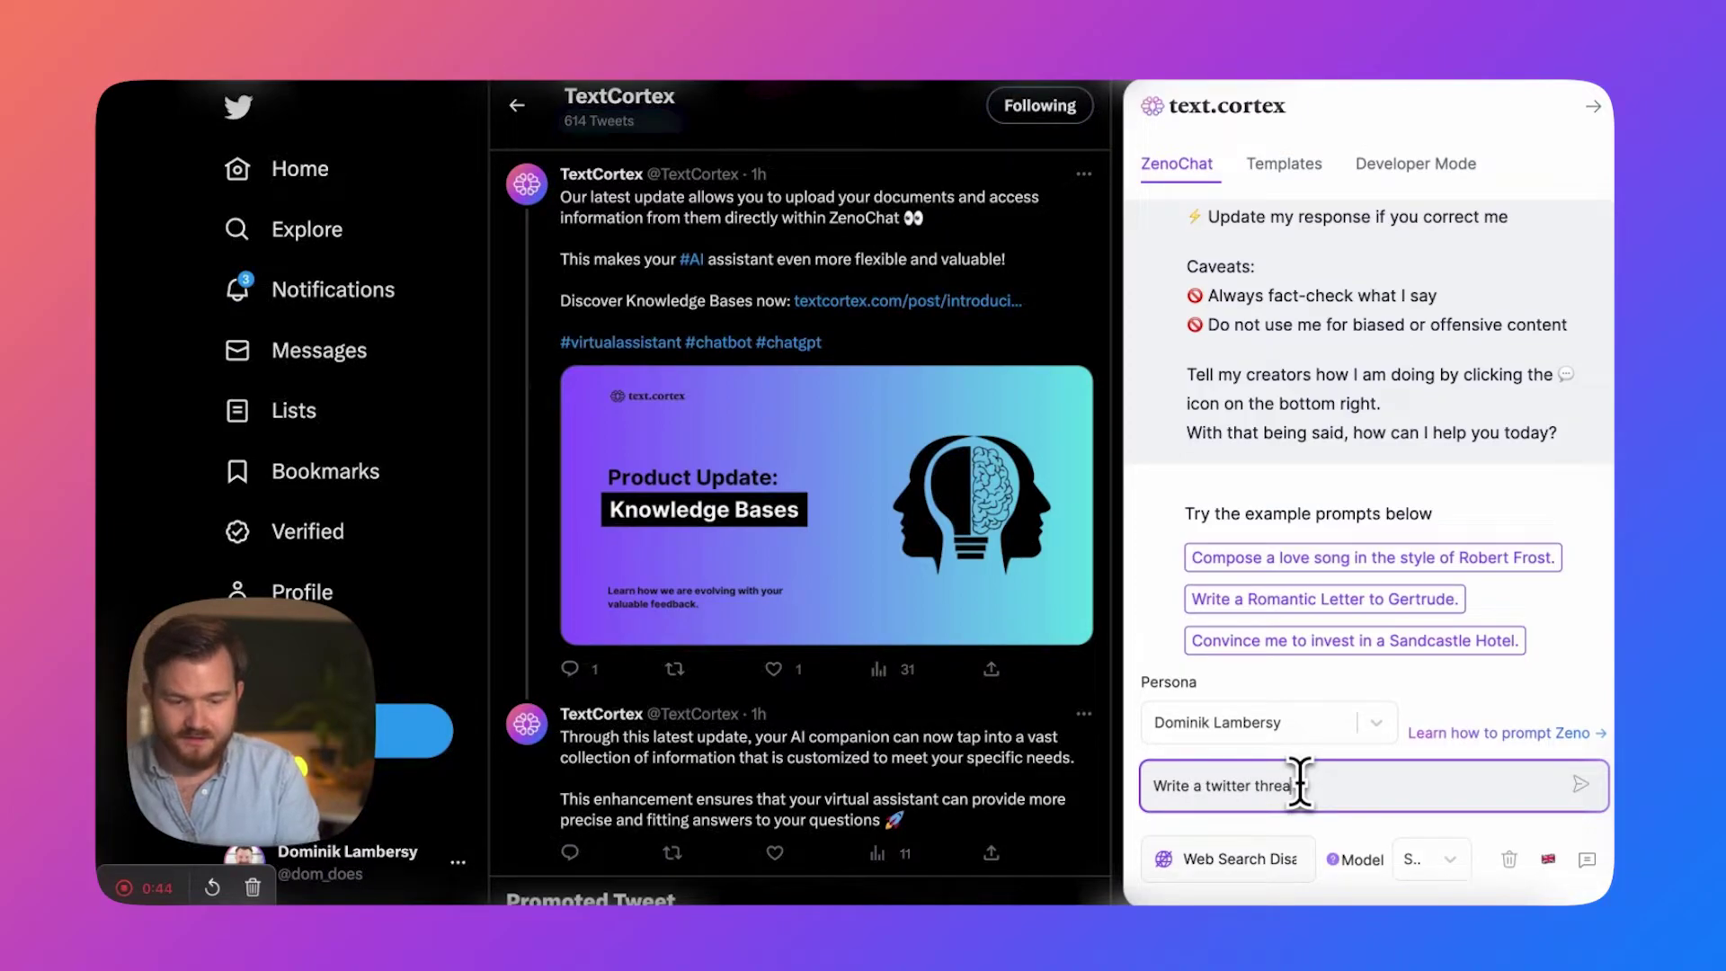
text(d on how to rais)
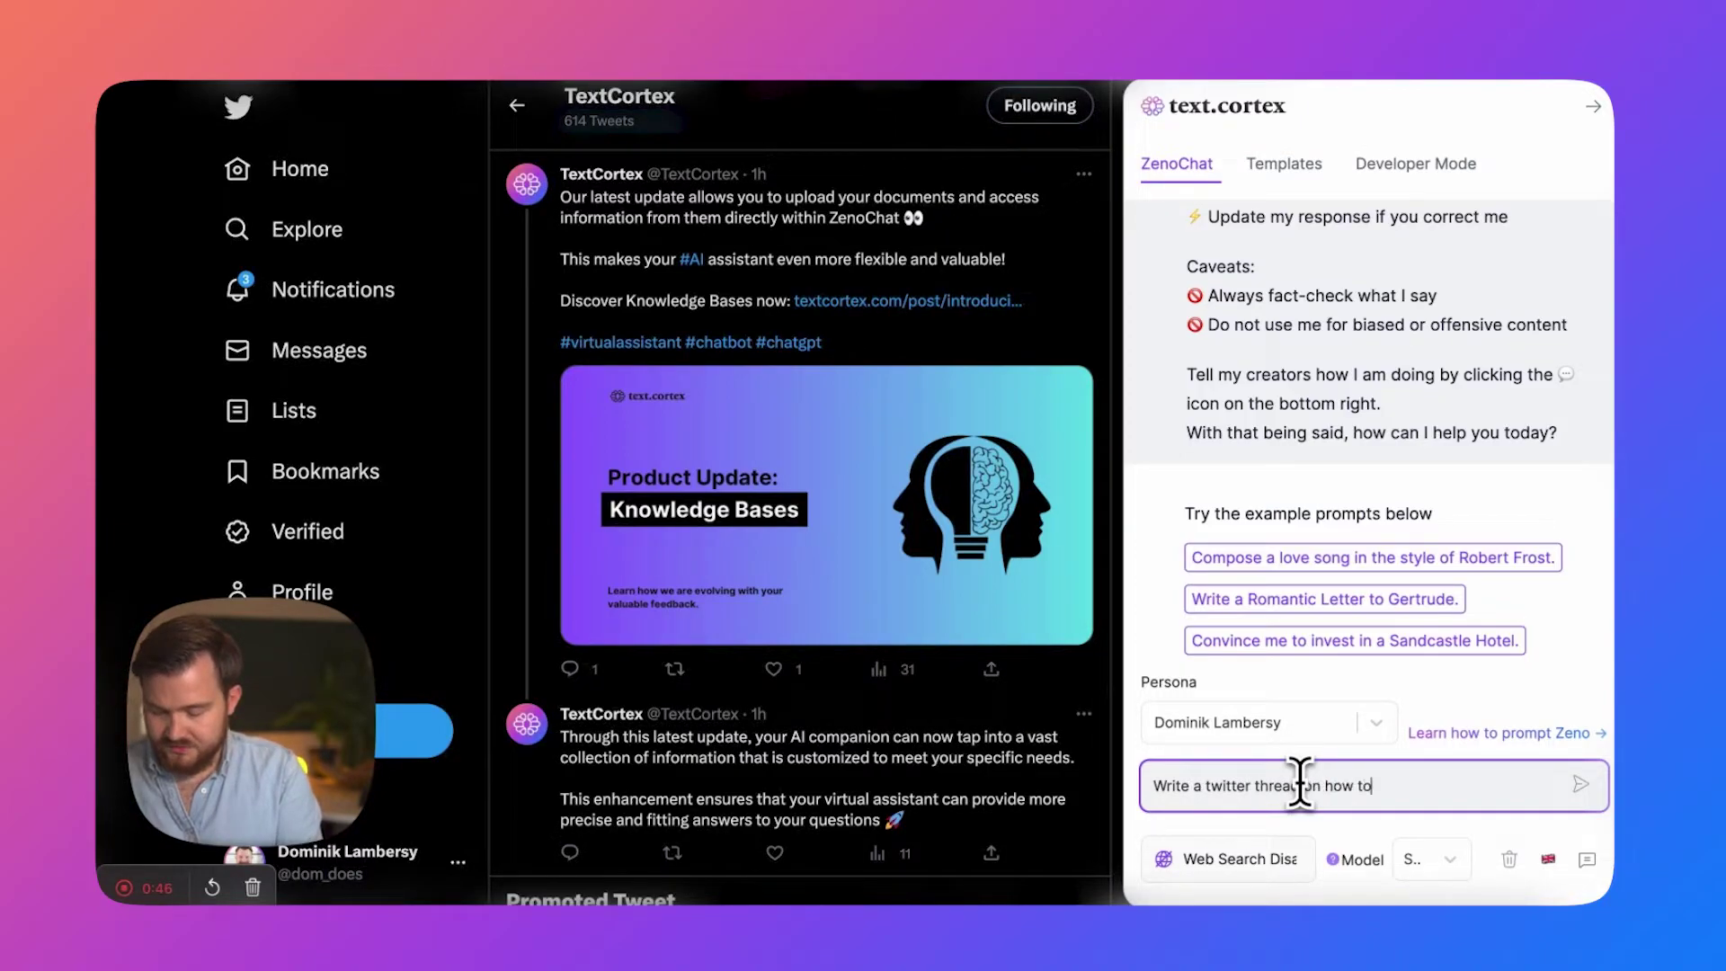
text(e venture capital)
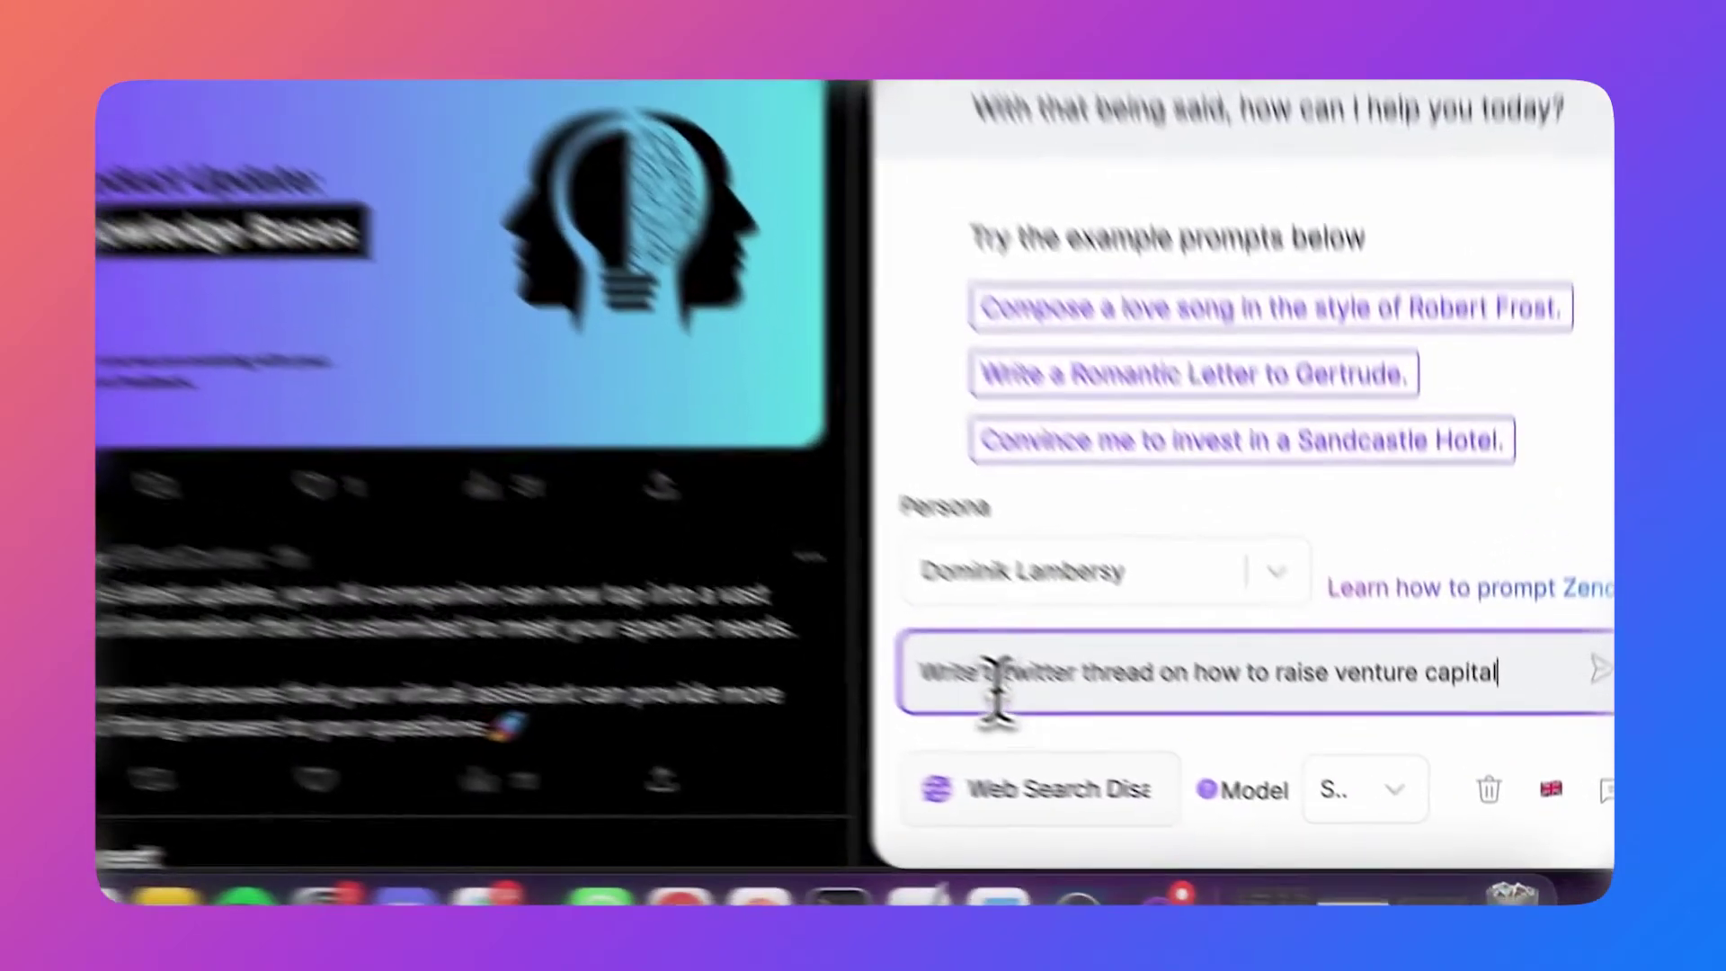
click(1205, 803)
text(n ama)
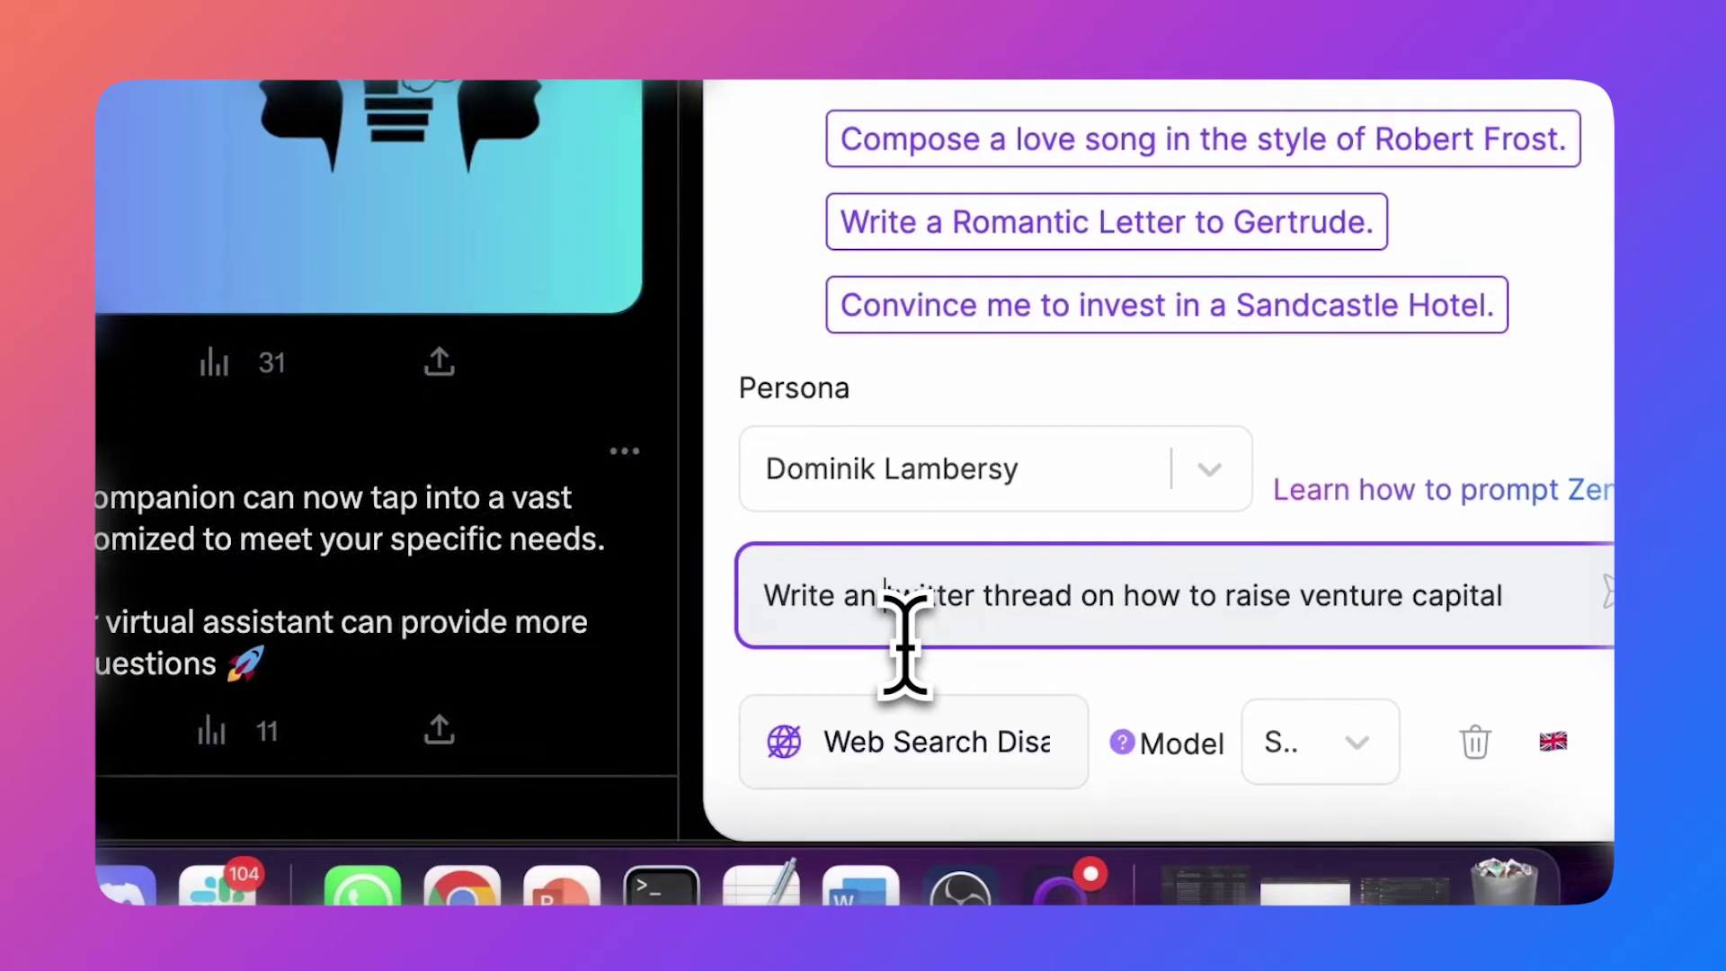
text(ging)
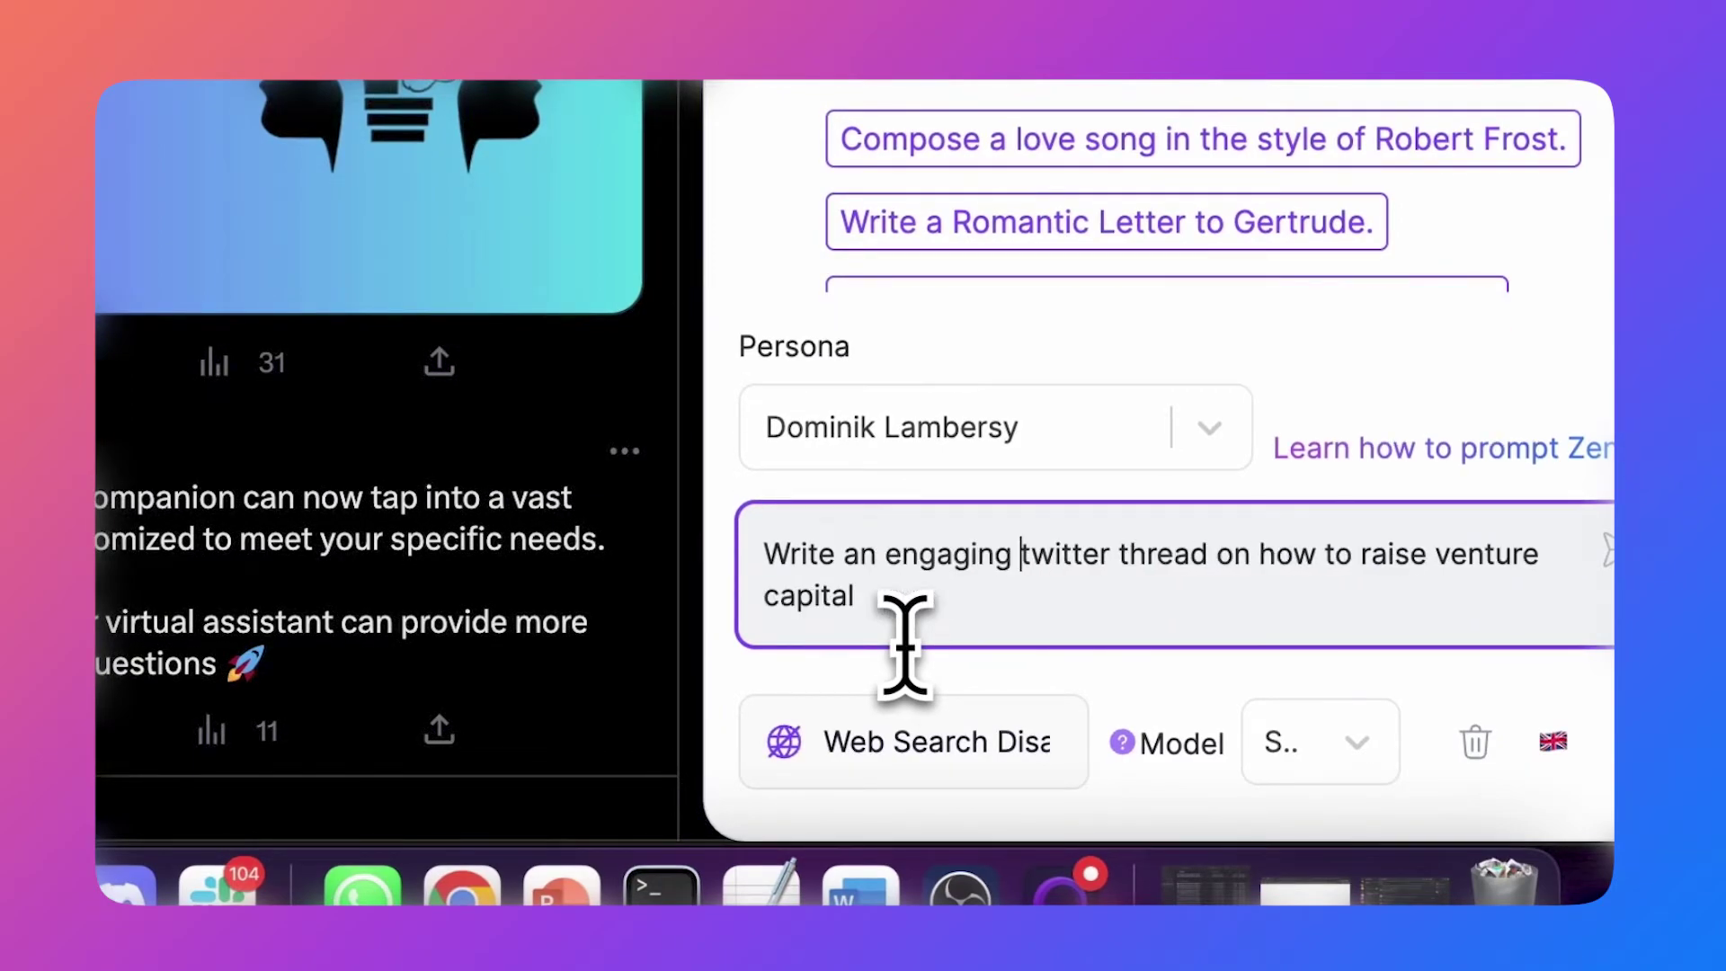
key(Return)
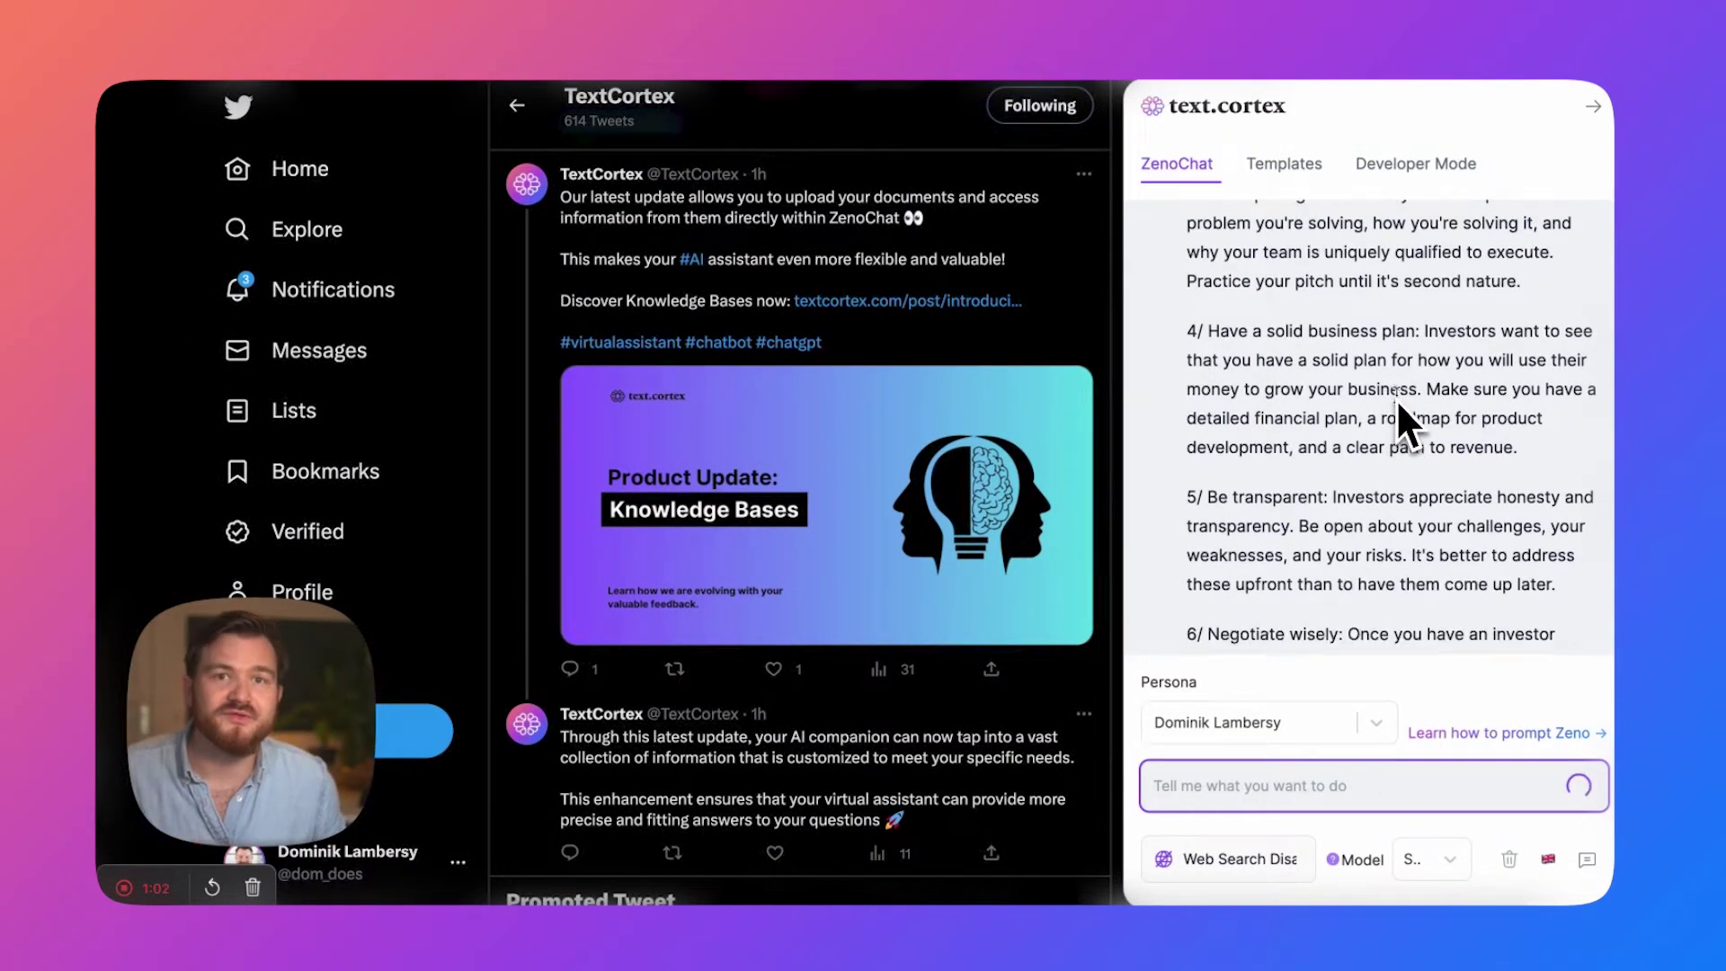
Scroll through the generated seven-point venture-capital thread, up to following up with investors.
scroll(1400, 446, up, 8)
scroll(1404, 468, down, 8)
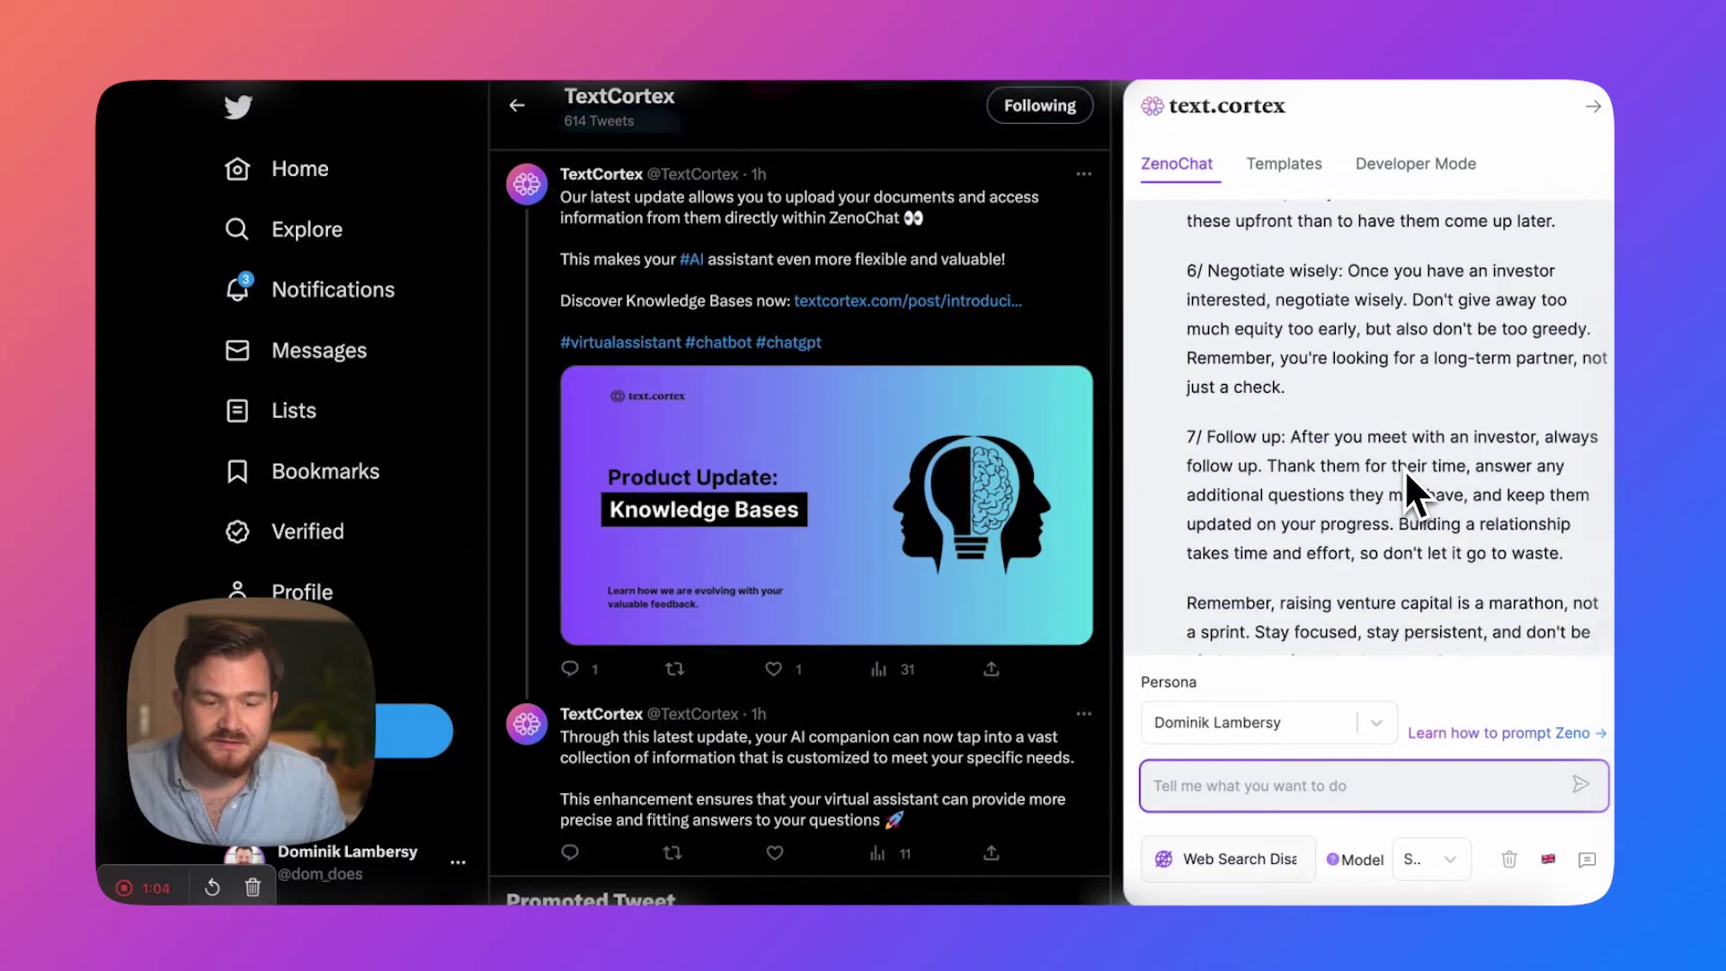
scroll(1406, 471, up, 10)
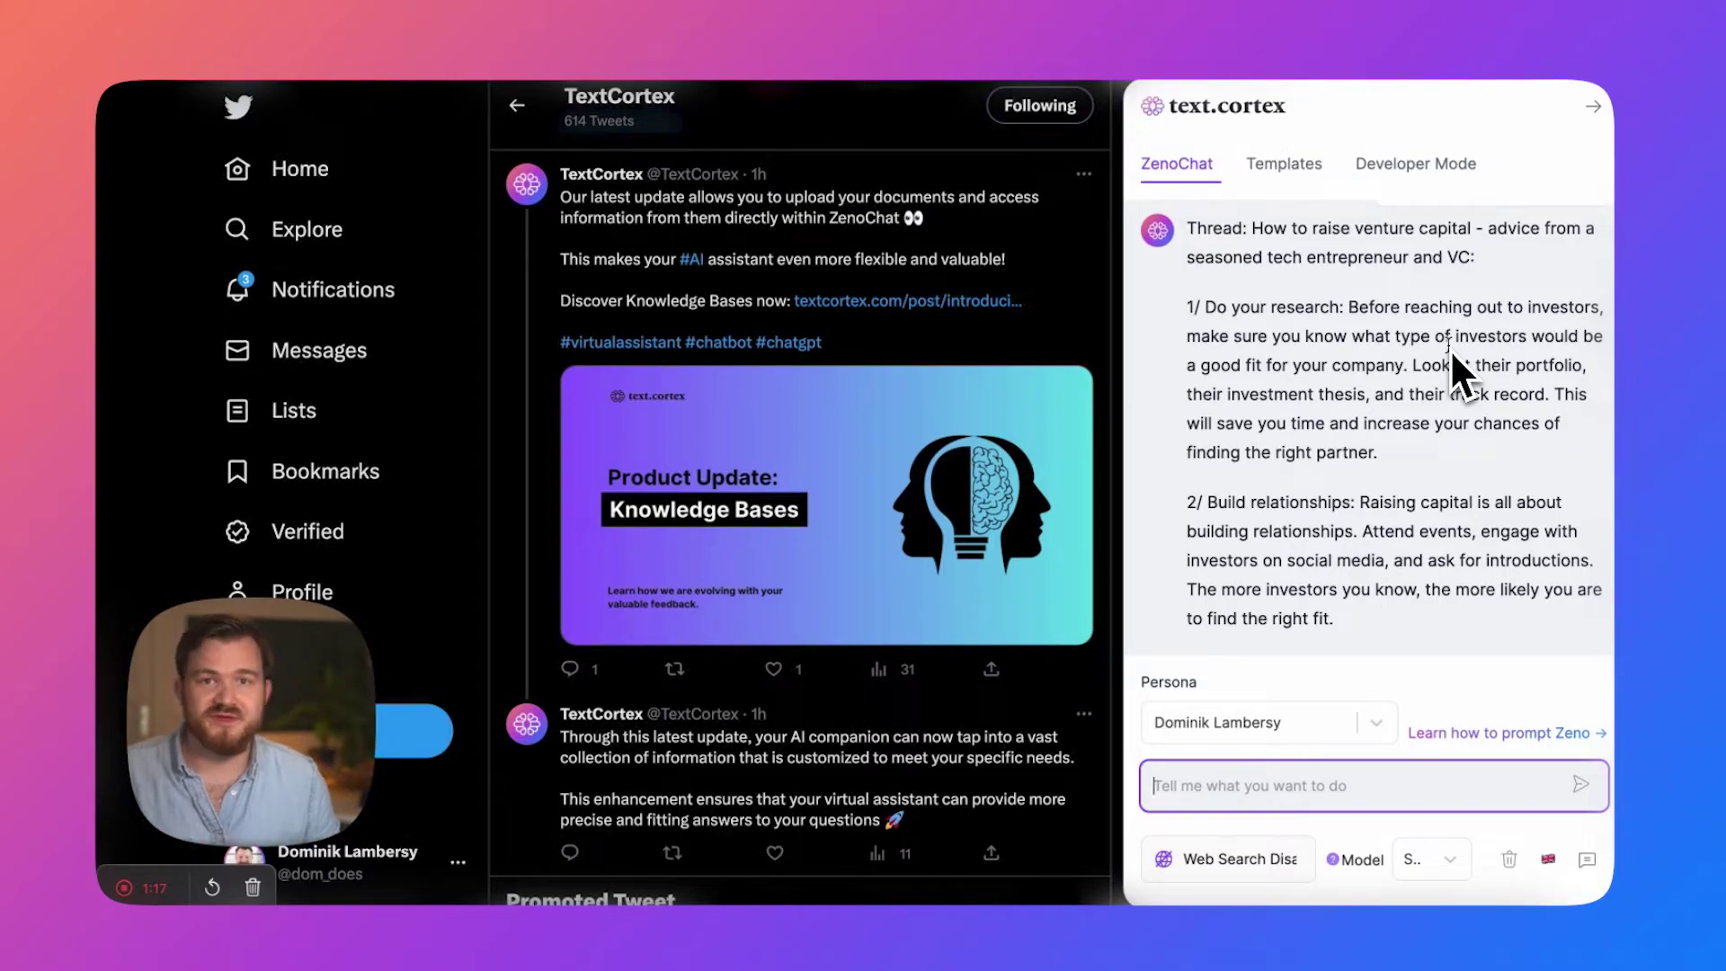
scroll(1403, 527, down, 3)
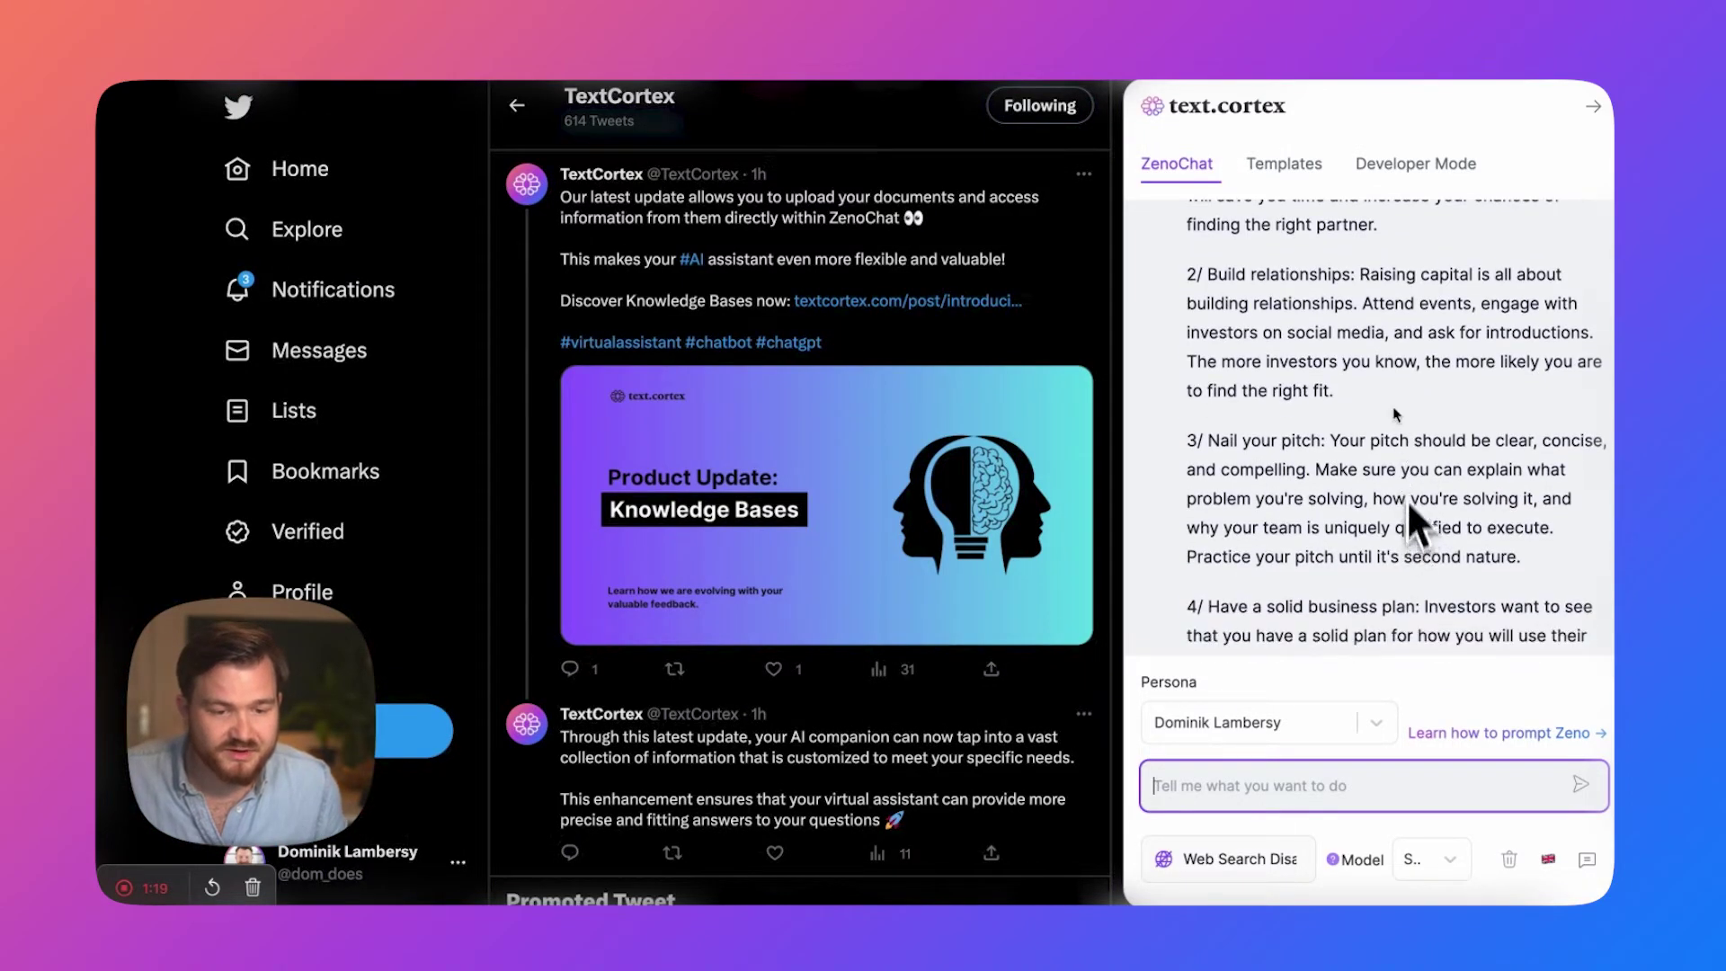
scroll(1385, 352, up, 1)
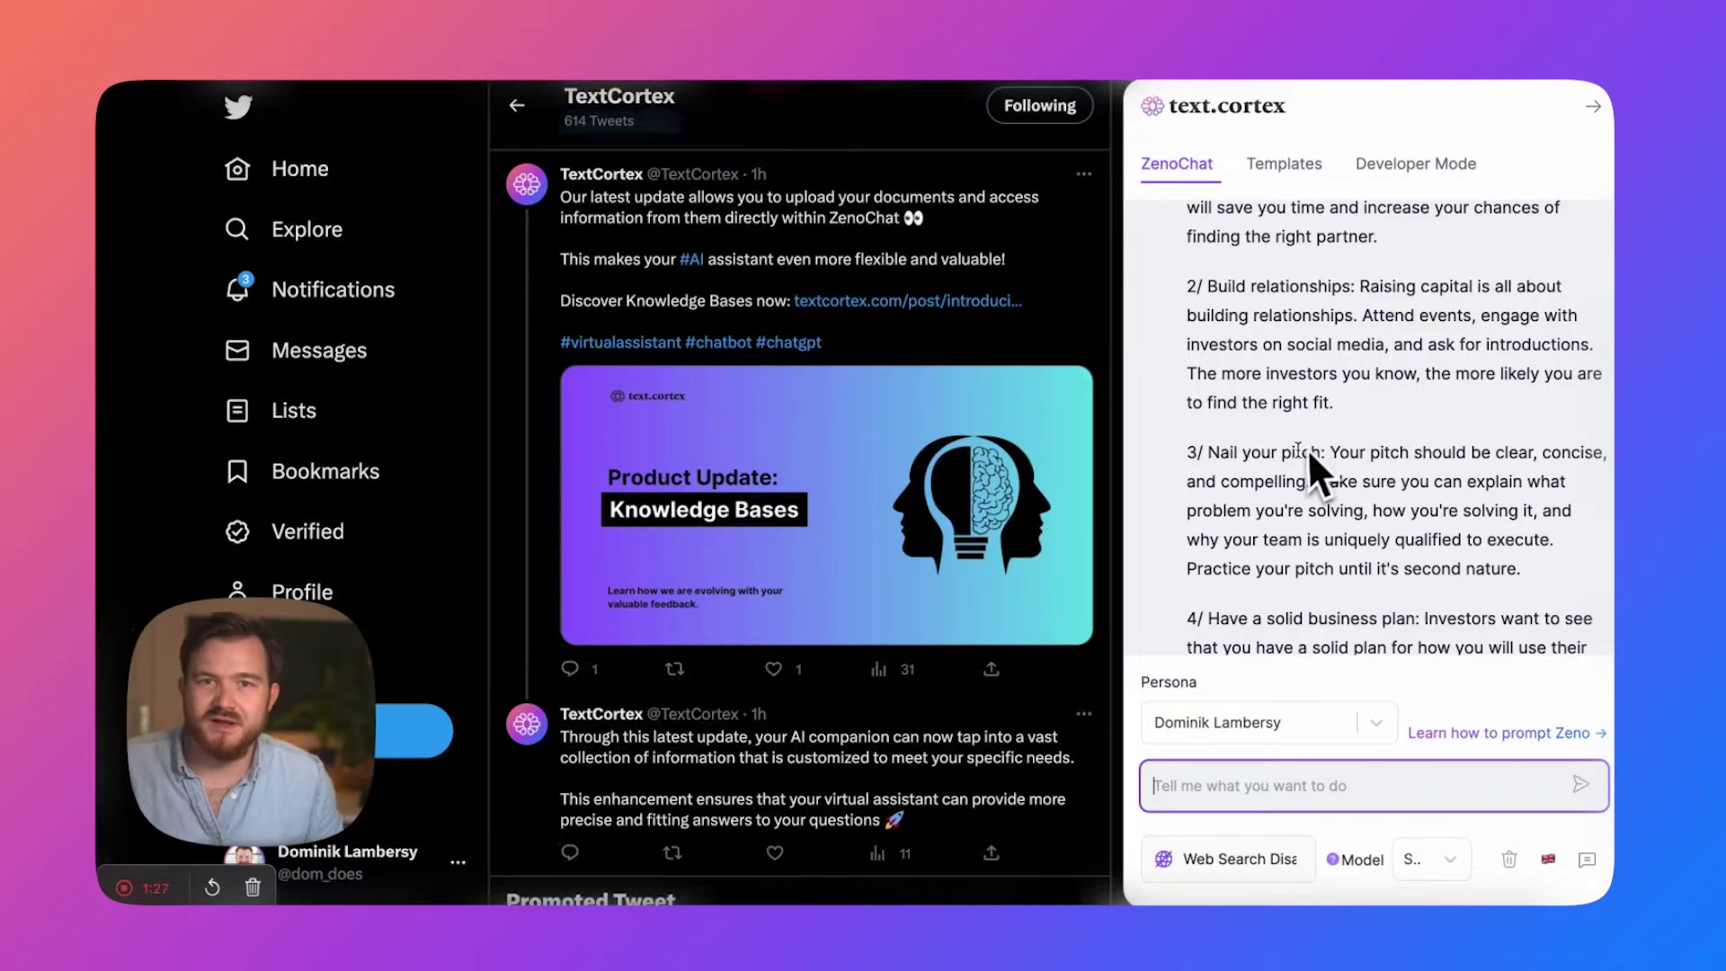
scroll(1292, 430, down, 5)
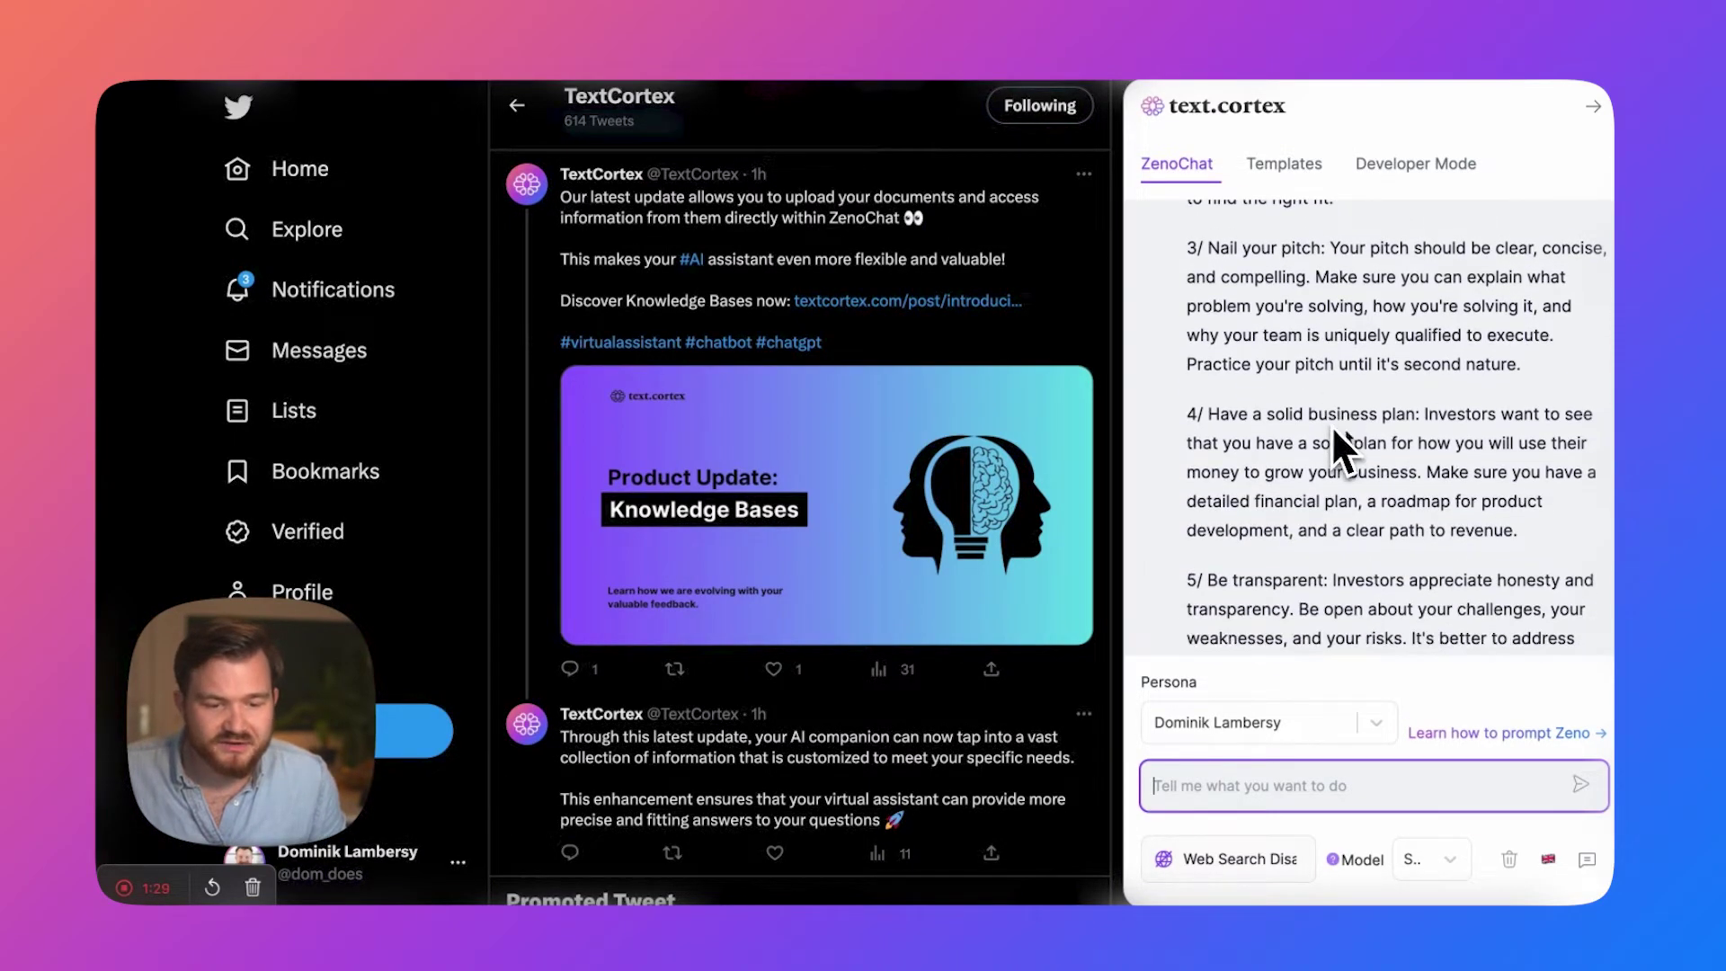
scroll(1215, 454, down, 4)
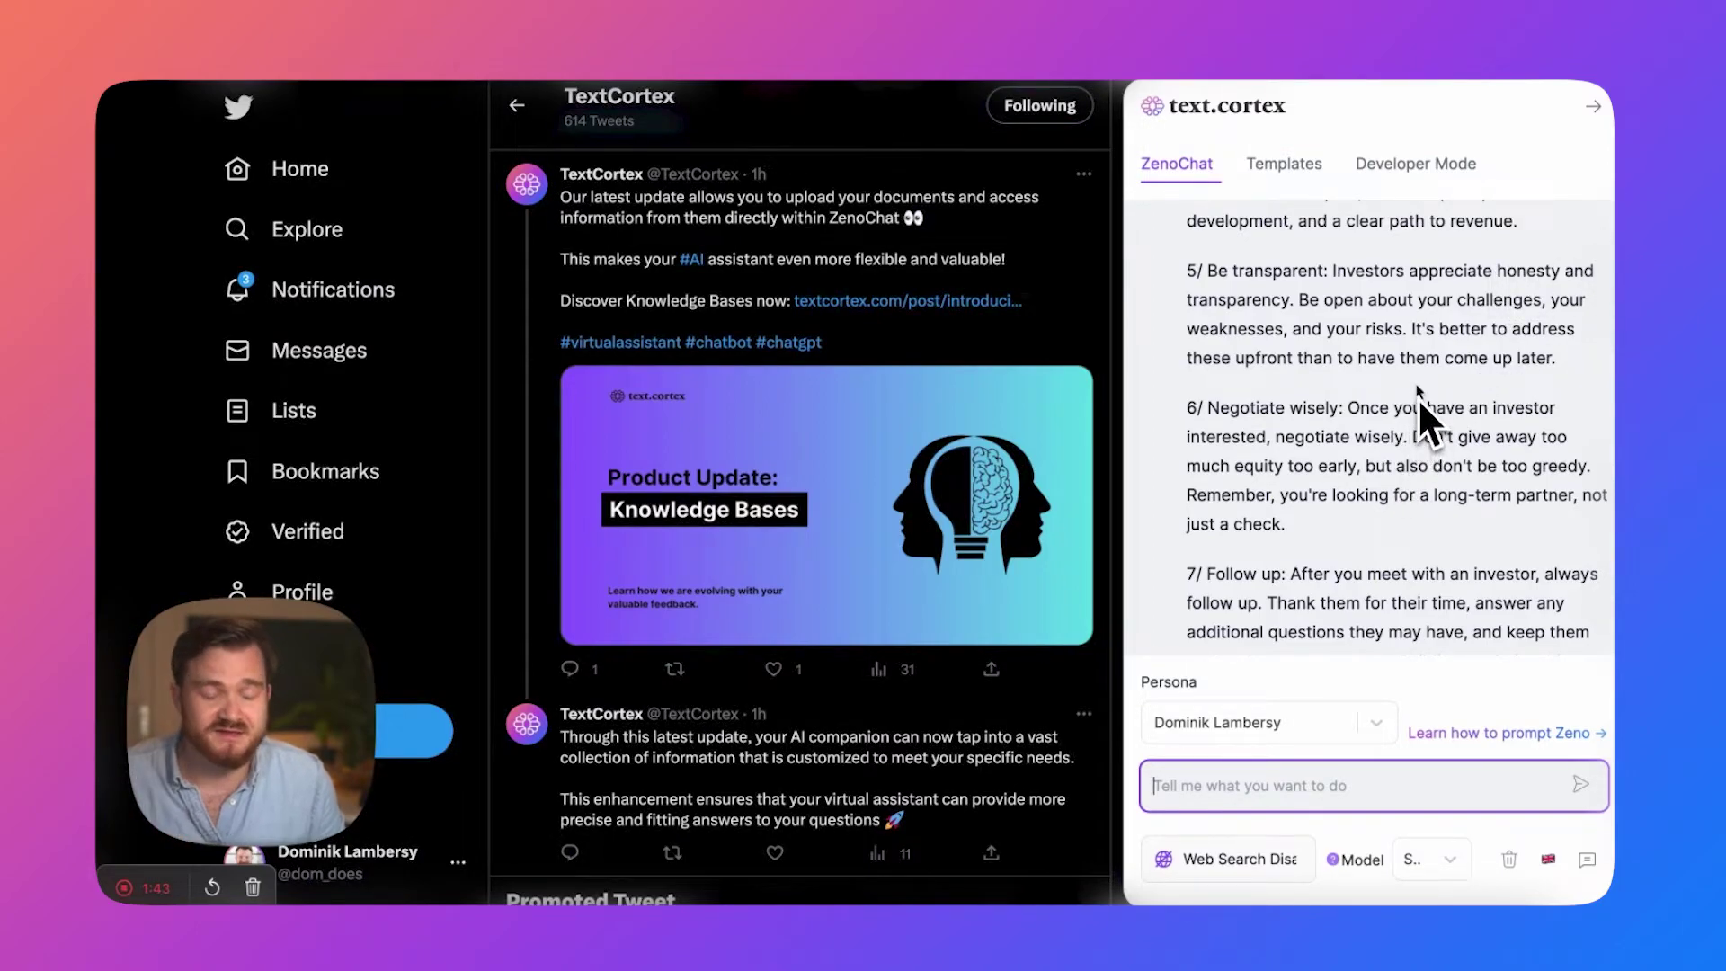
scroll(1416, 516, down, 5)
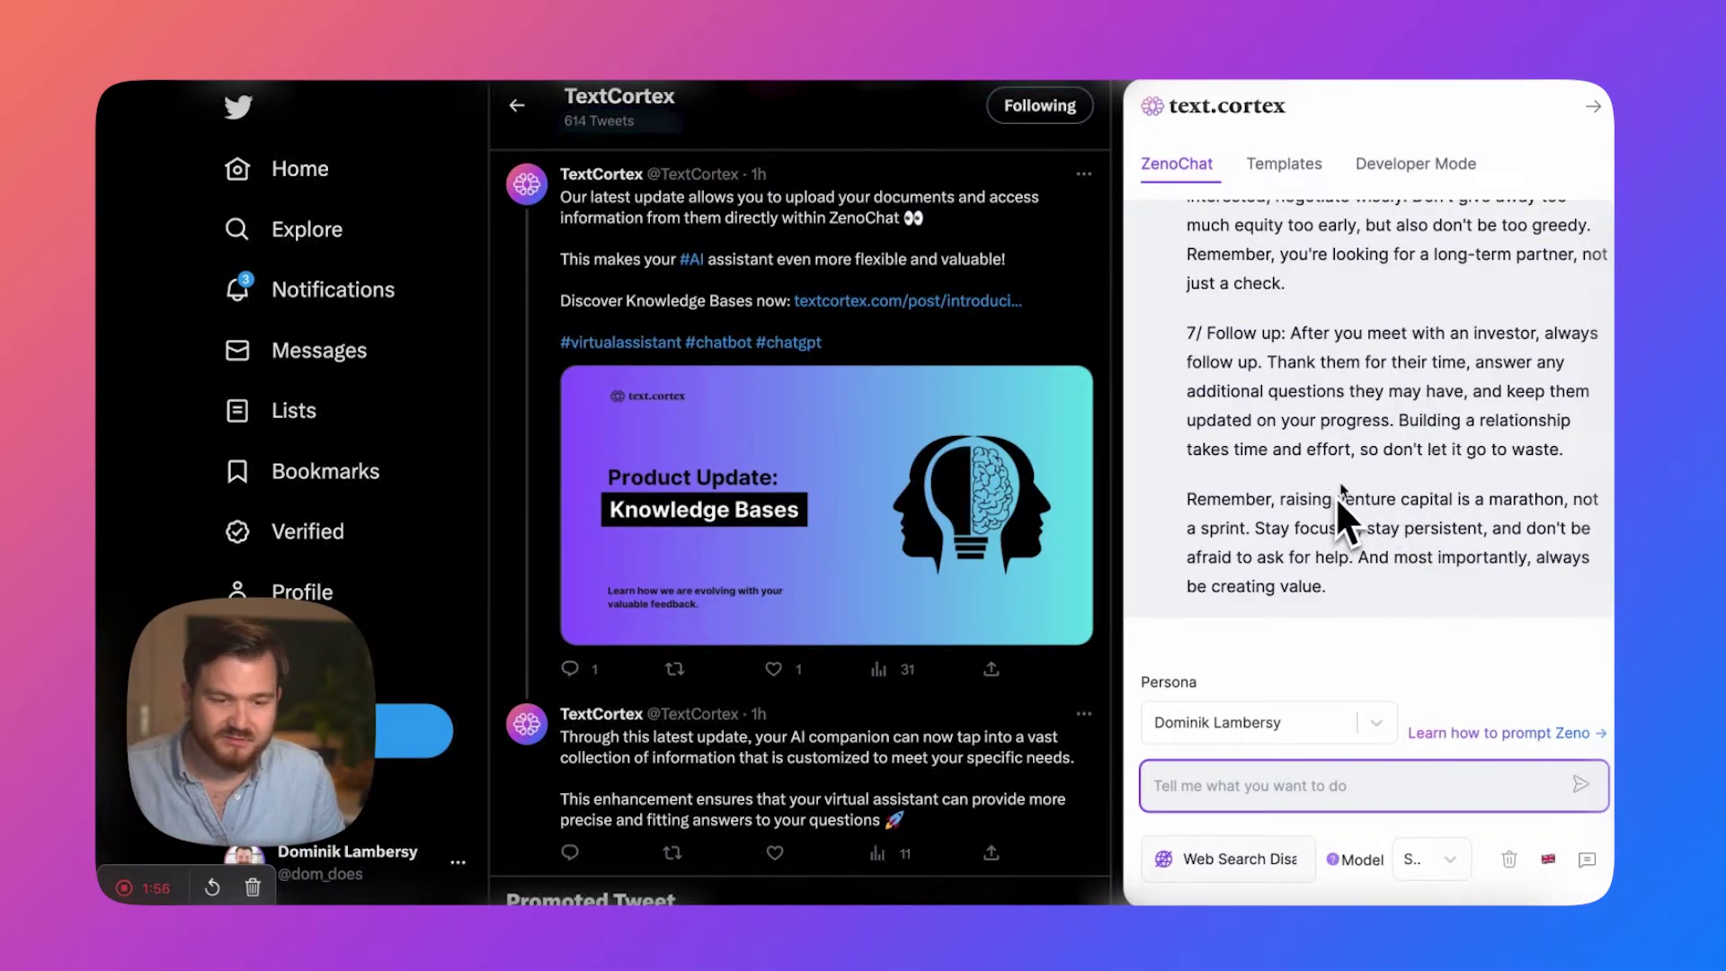
scroll(1340, 504, up, 12)
scroll(1395, 545, down, 5)
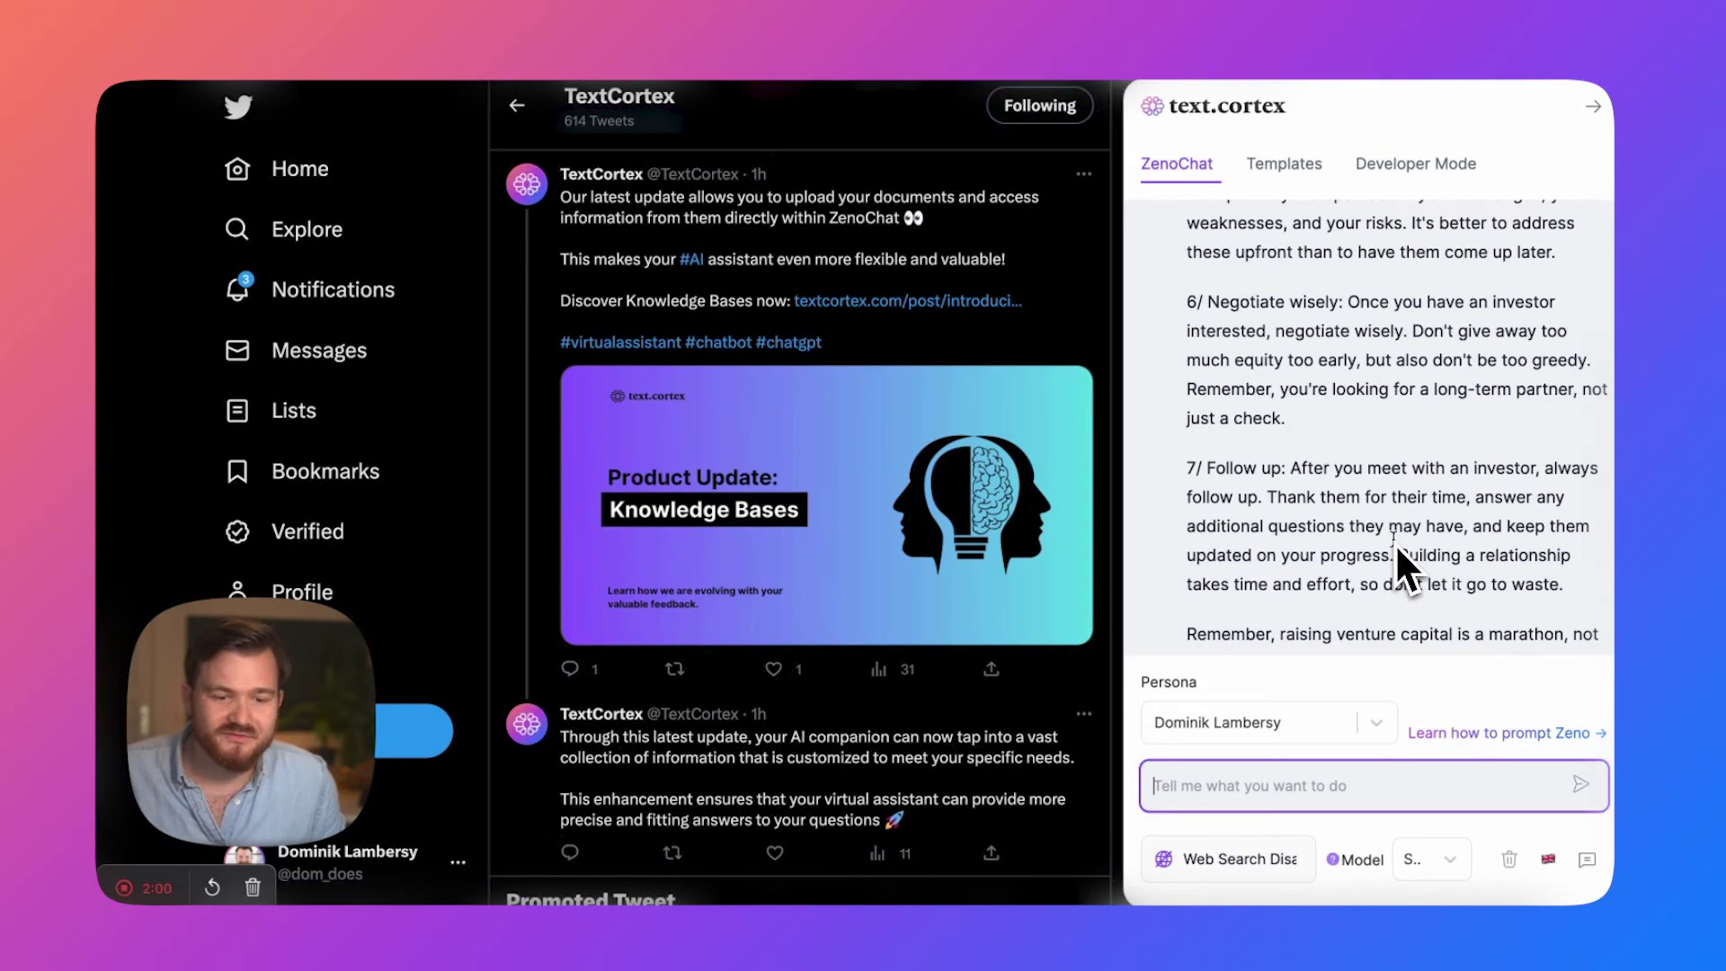
scroll(1370, 510, down, 2)
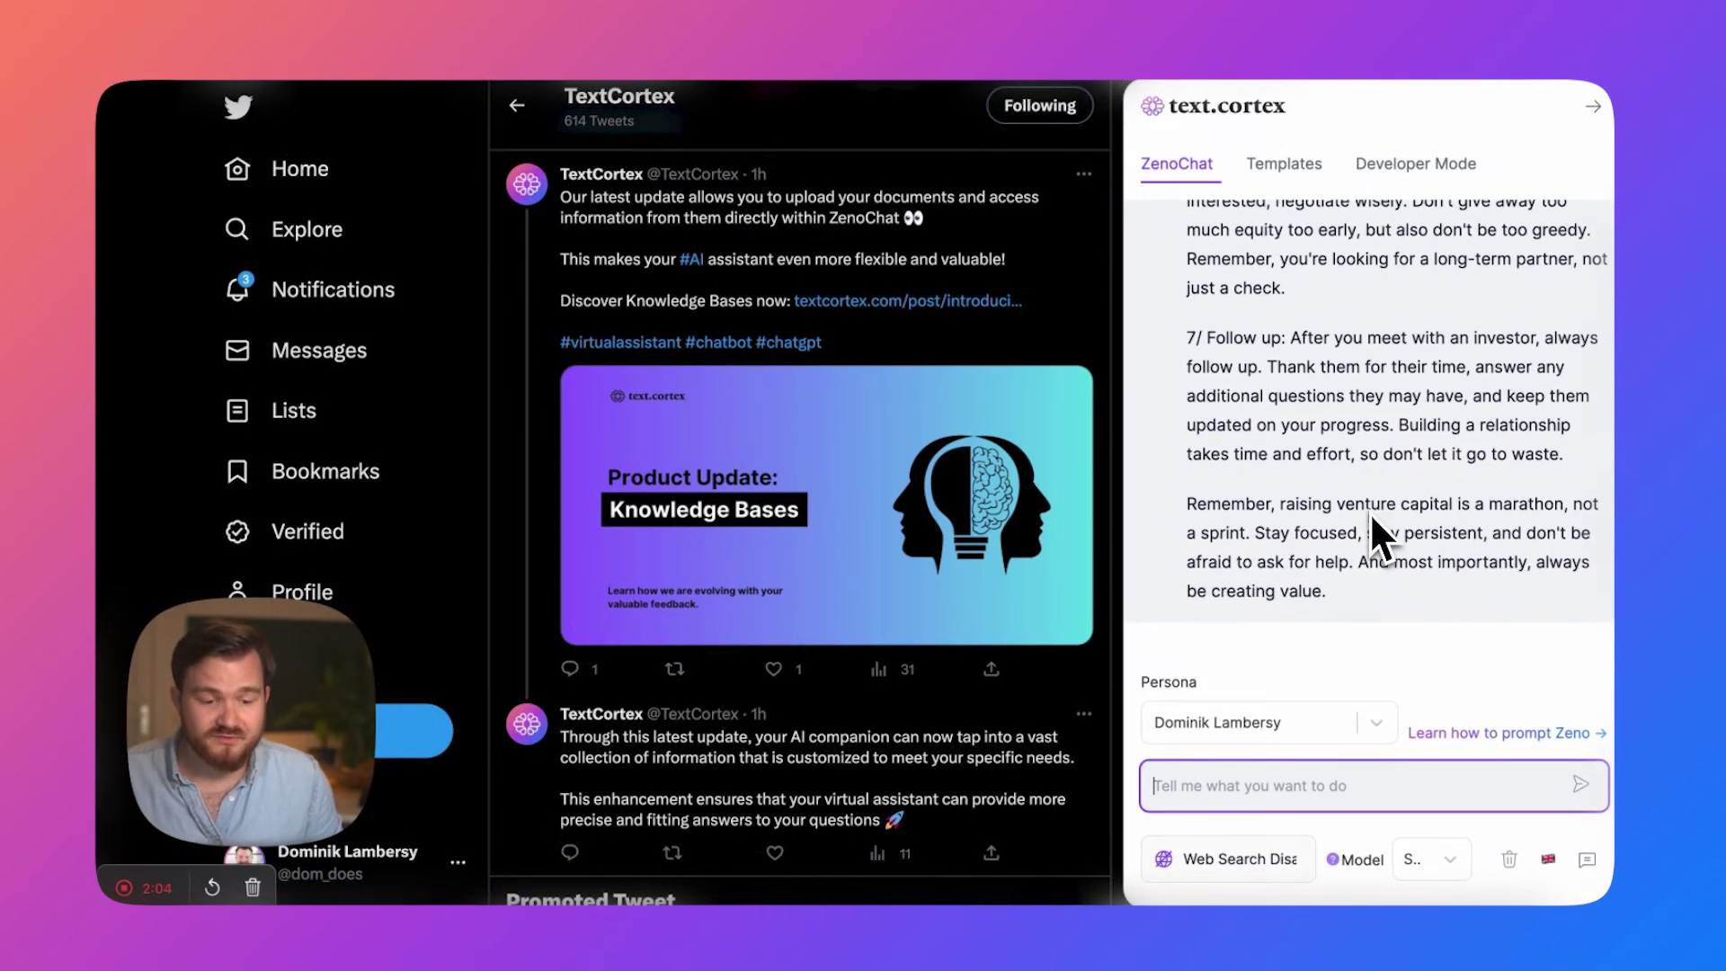
scroll(1493, 435, up, 4)
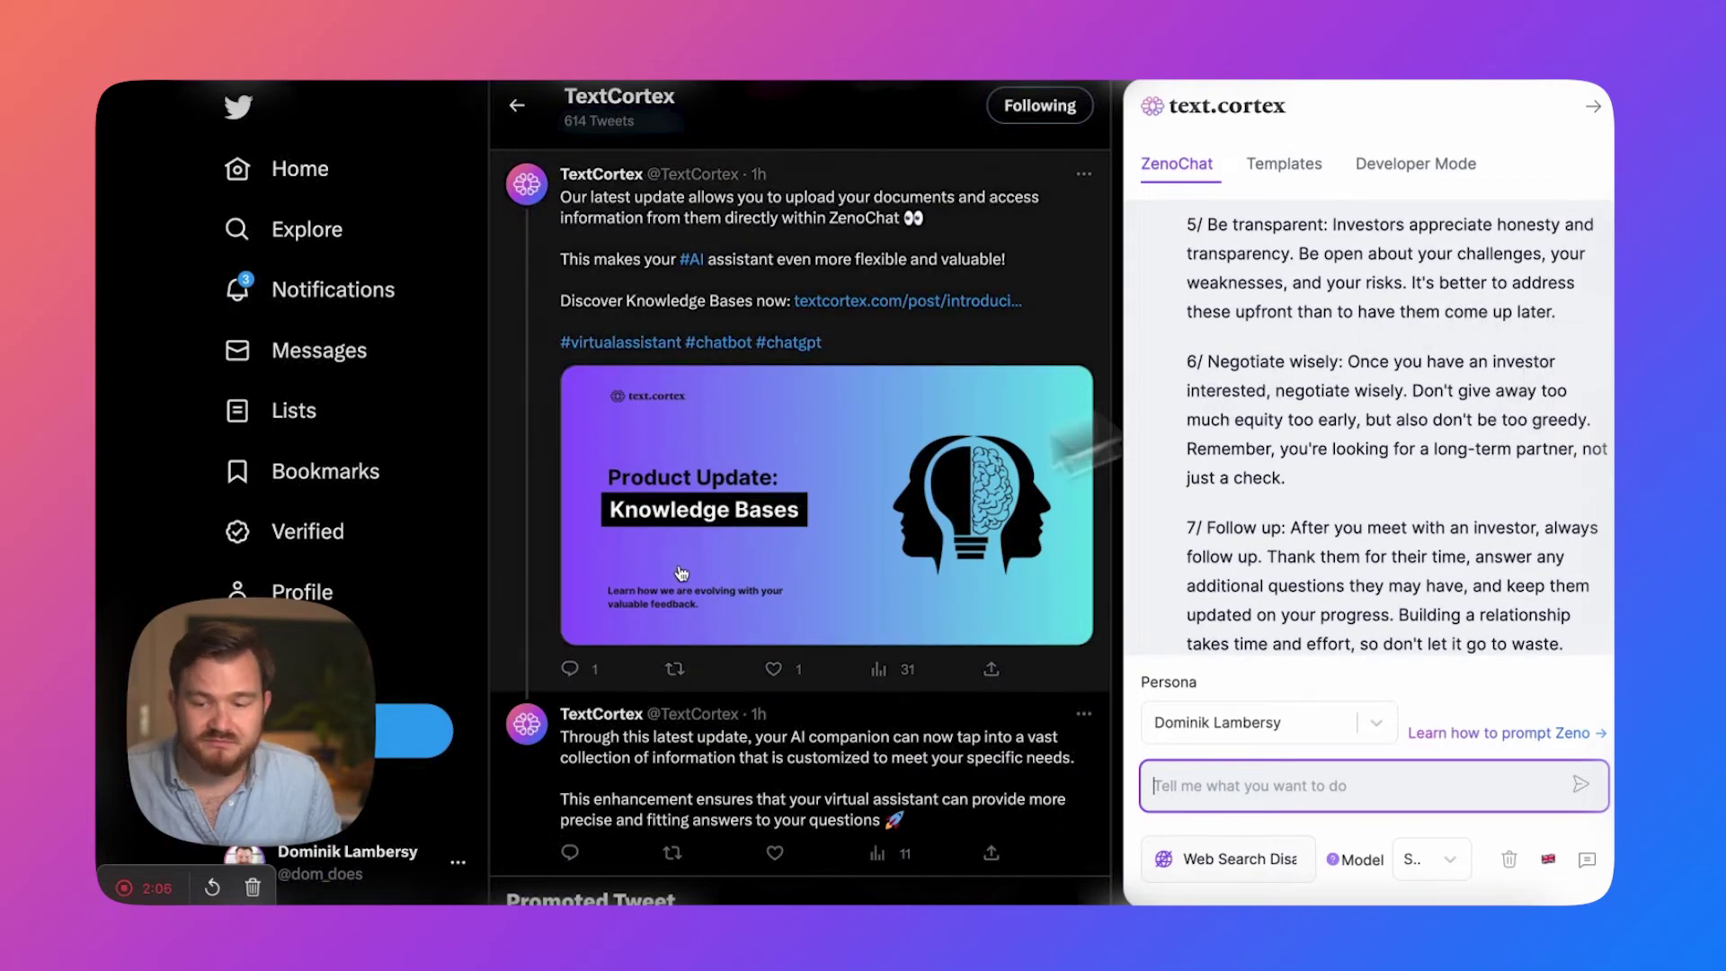
click(430, 730)
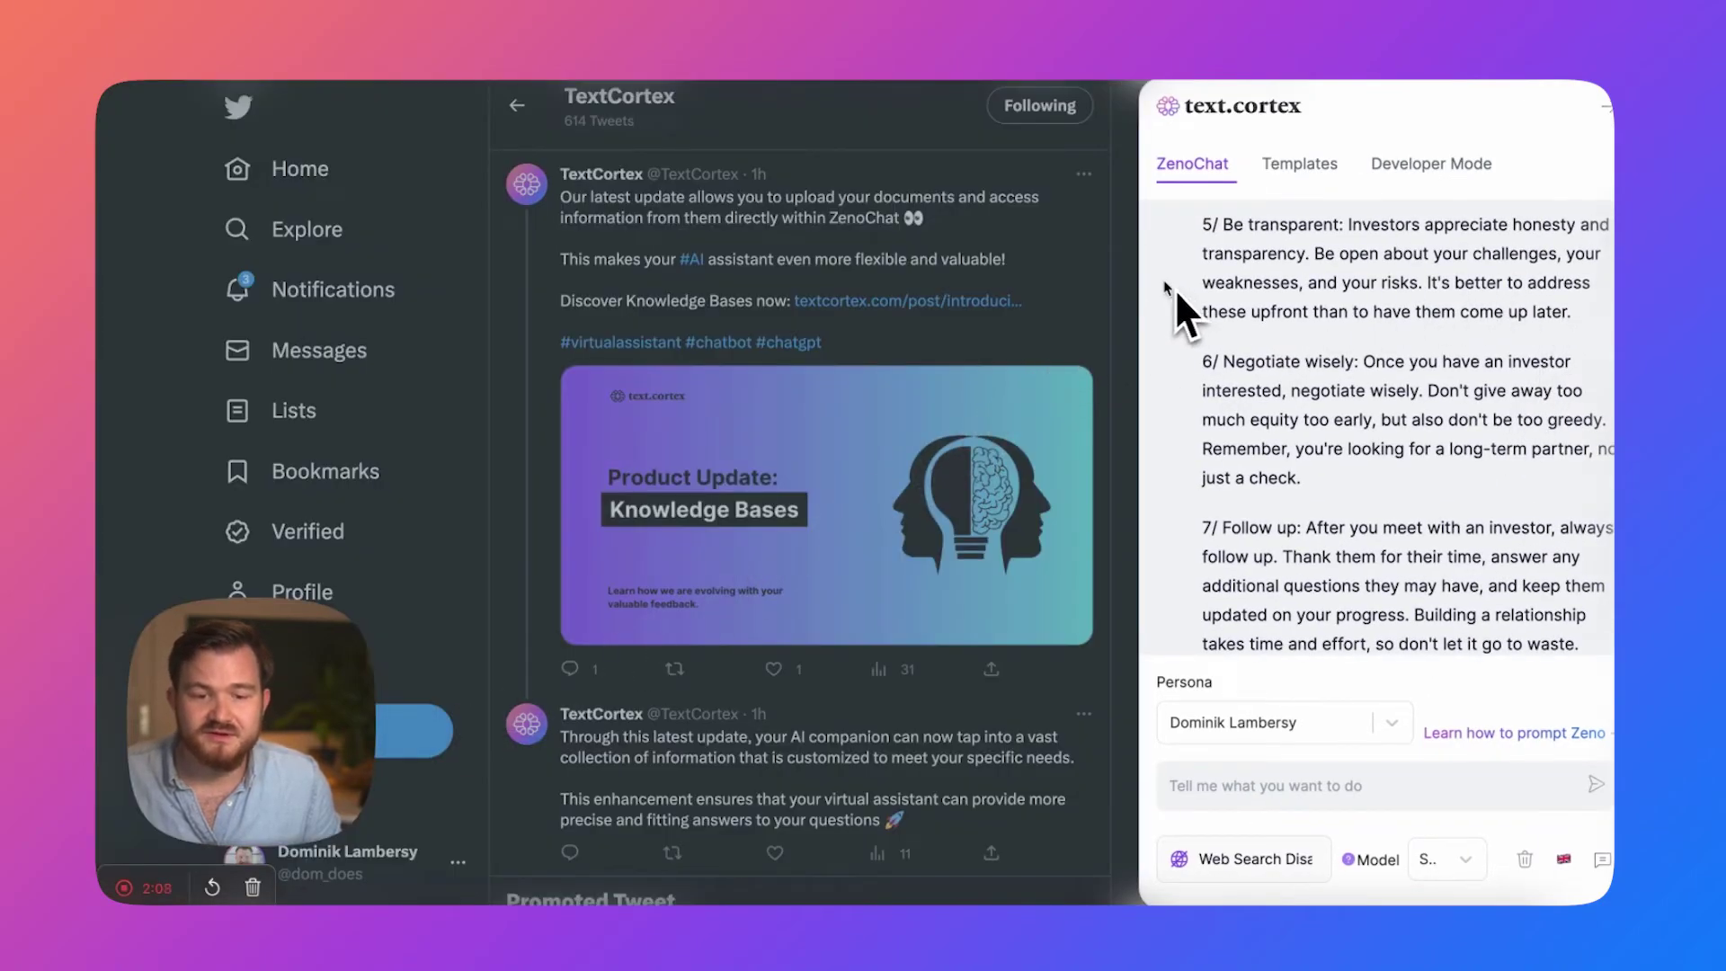